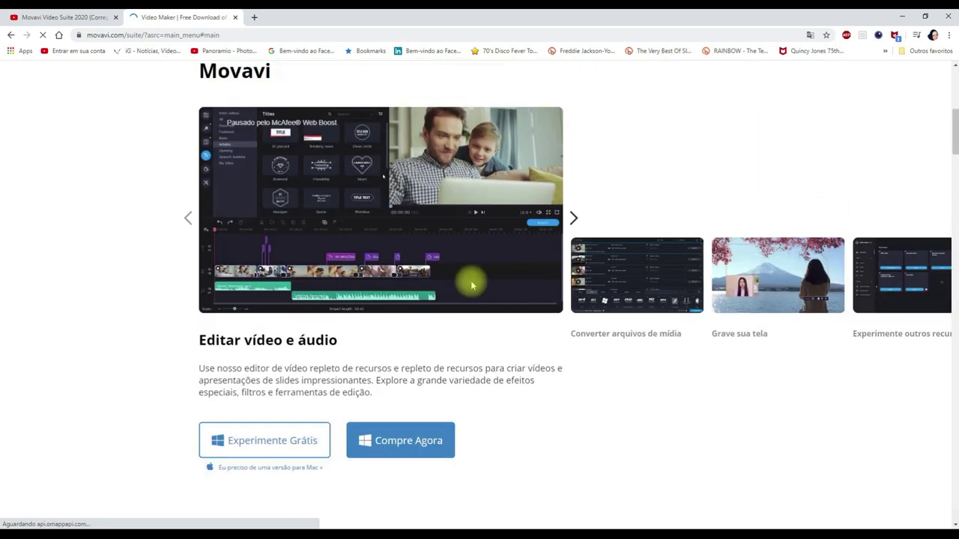
# Step: Open the Movavi purchase link from the YouTube review's description and view the Movavi Video Suite 2020 and Video Editor Plus 2020 pages
pyautogui.scroll(2, 360, 214)
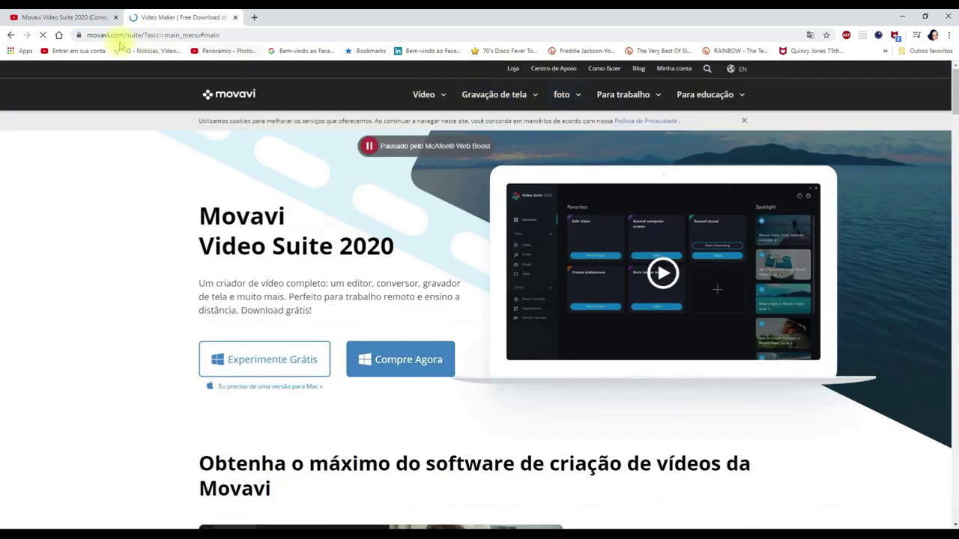
pyautogui.click(75, 16)
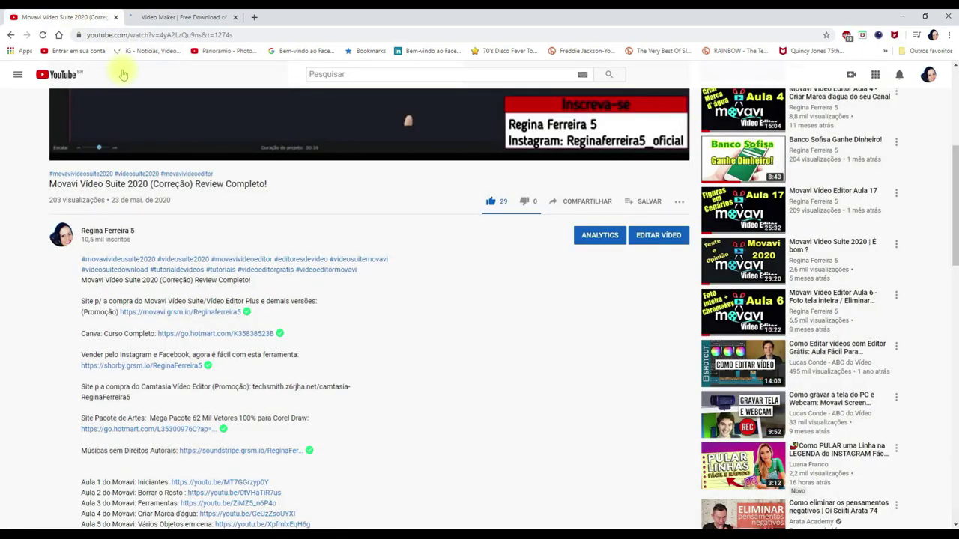
pyautogui.click(168, 315)
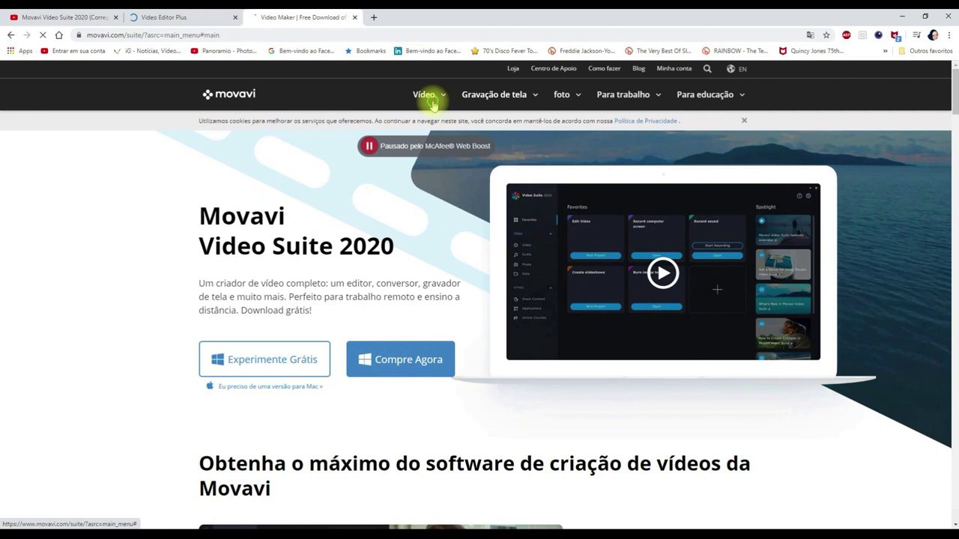
pyautogui.click(427, 97)
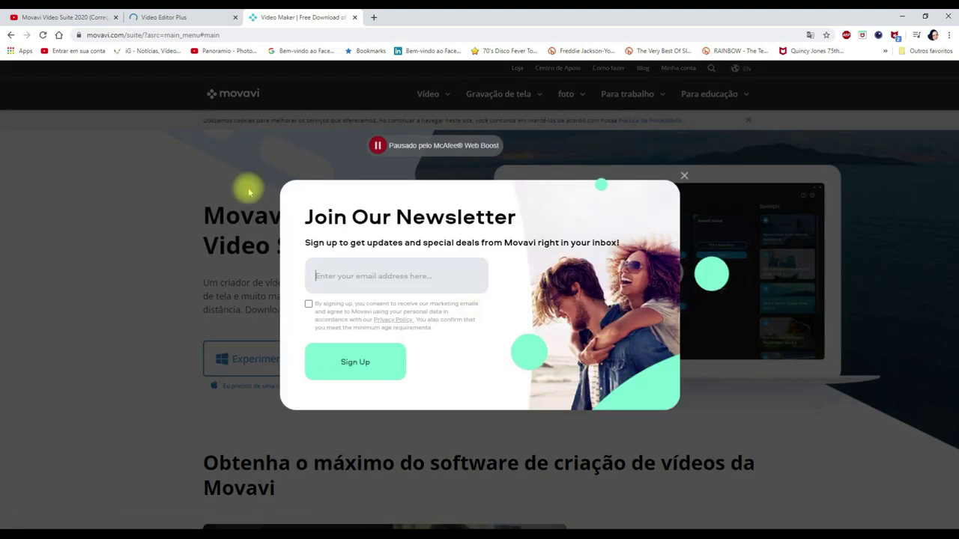
pyautogui.click(199, 17)
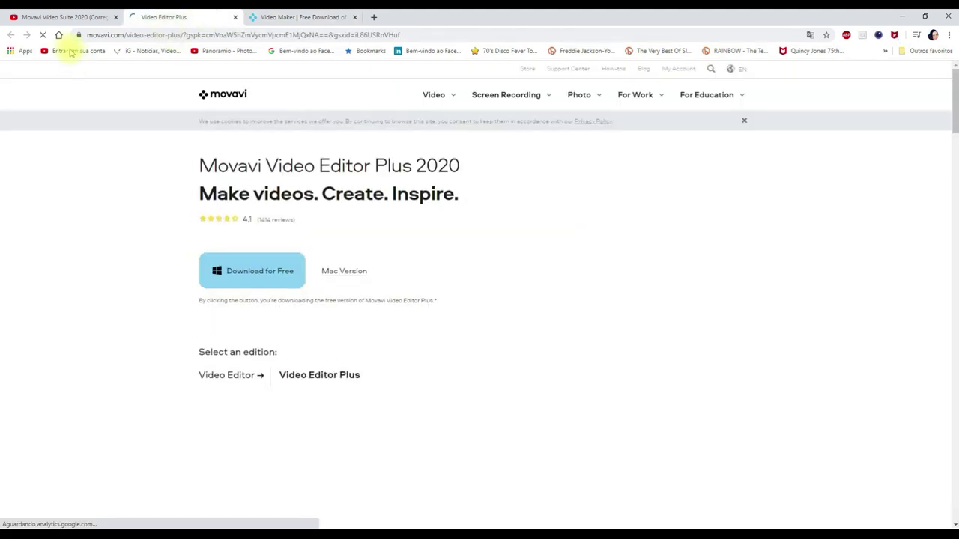
# Step: Return to the YouTube video "Movavi Vídeo Suite 2020 (Correção) Review Completo!" and seek through its playback
pyautogui.hotkey('ctrl', 'shift', 'Tab')
pyautogui.scroll(5, 332, 380)
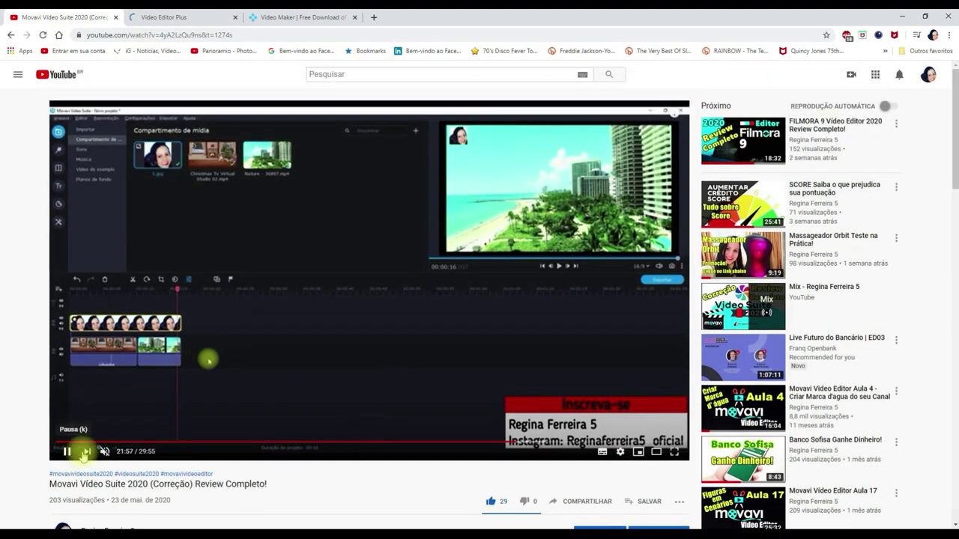
pyautogui.moveTo(97, 442); pyautogui.dragTo(171, 442)
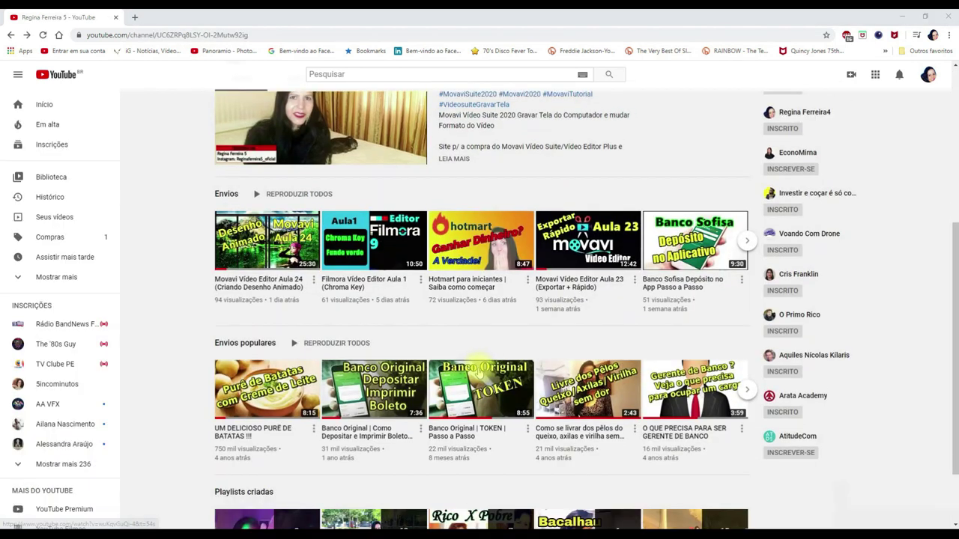
# Step: Browse the YouTube channel's recent uploads up to the Movavi Vídeo Suite 2020 review video
pyautogui.scroll(-1, 751, 322)
pyautogui.scroll(3, 751, 314)
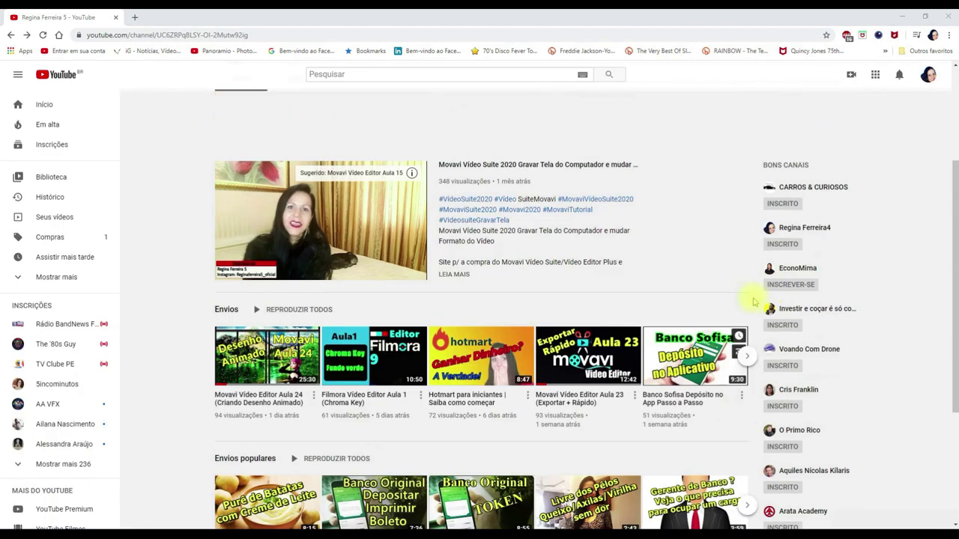
pyautogui.click(748, 357)
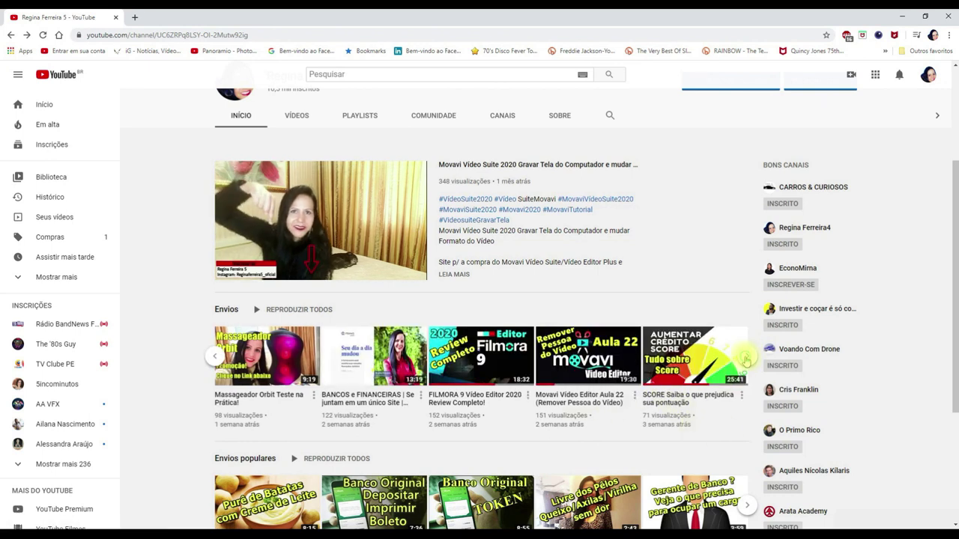
pyautogui.click(747, 357)
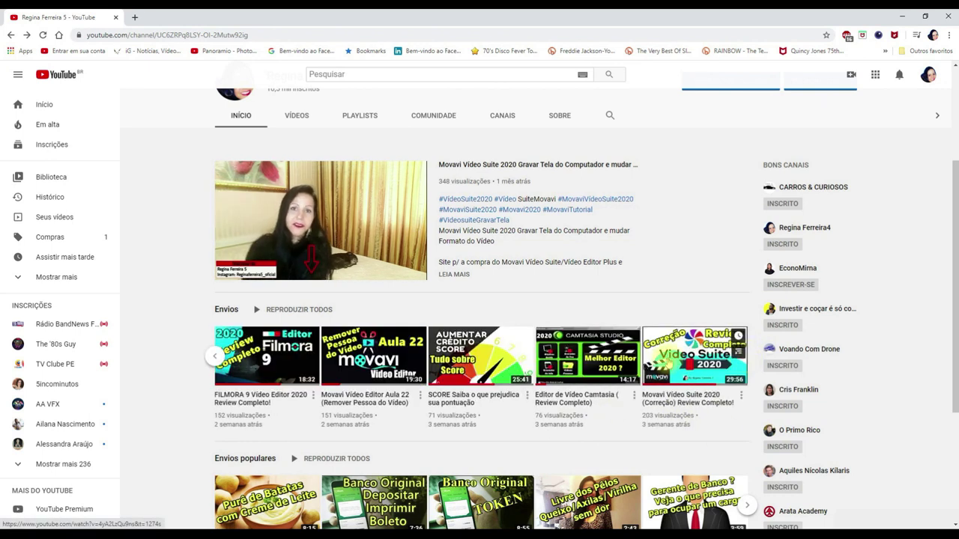
pyautogui.scroll(-3, 738, 352)
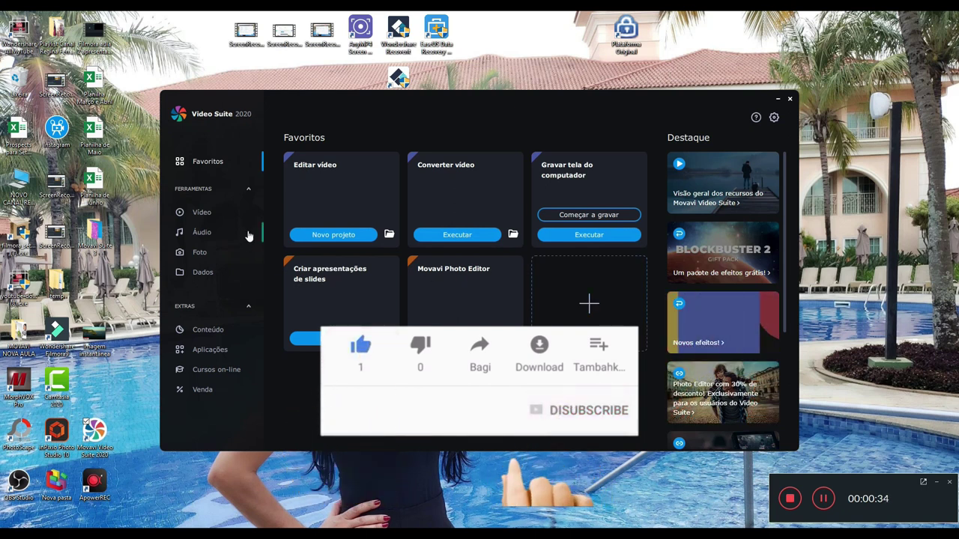
# Step: Start a new video editing project in Movavi Video Suite and open the file chooser for adding media
pyautogui.click(321, 236)
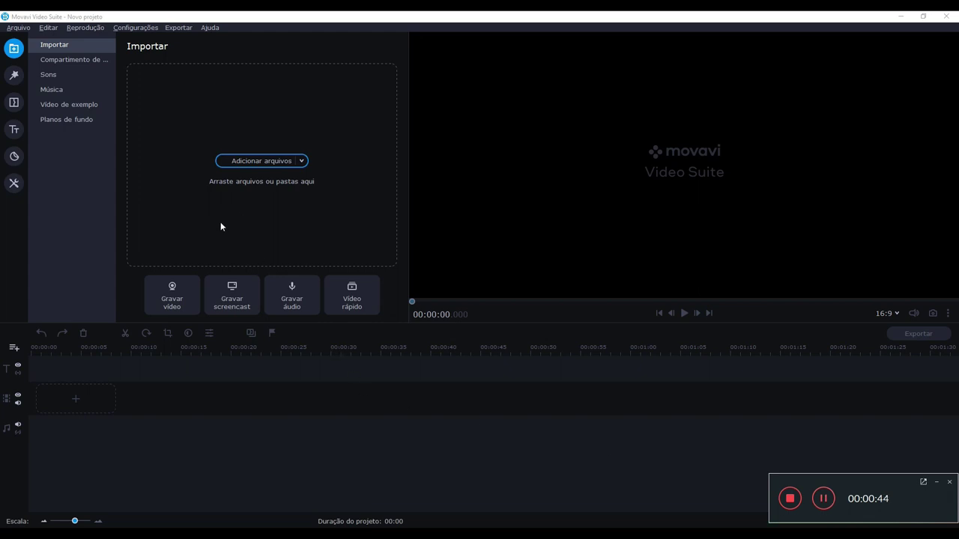
pyautogui.click(266, 160)
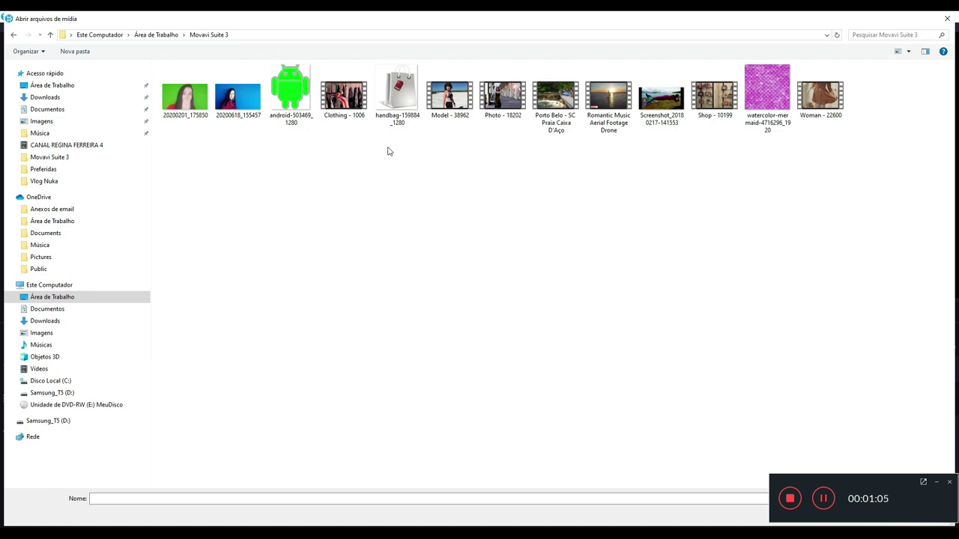
pyautogui.click(341, 101)
pyautogui.keyDown('ctrl'); pyautogui.click(461, 109); pyautogui.keyUp('ctrl')
pyautogui.keyDown('ctrl'); pyautogui.click(506, 101); pyautogui.keyUp('ctrl')
pyautogui.press('Return')
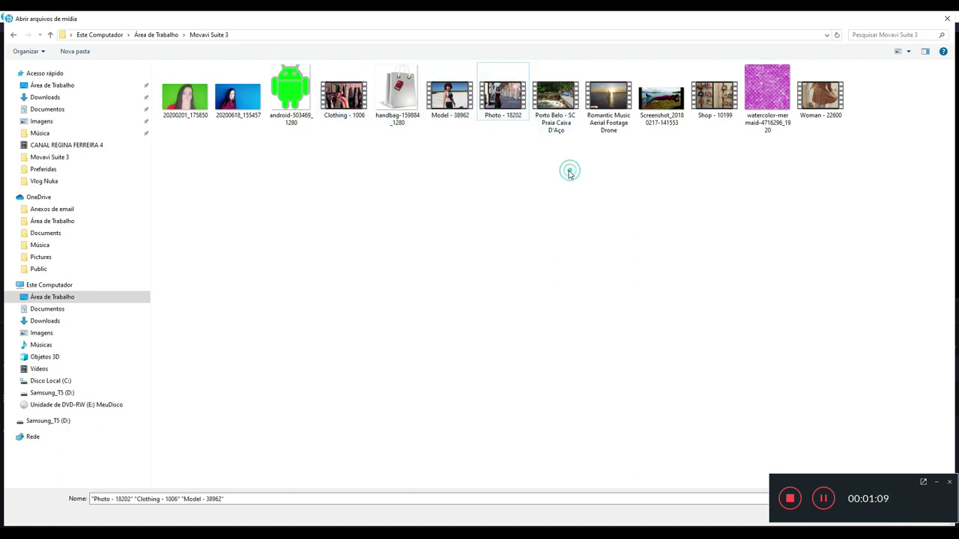
pyautogui.click(551, 109)
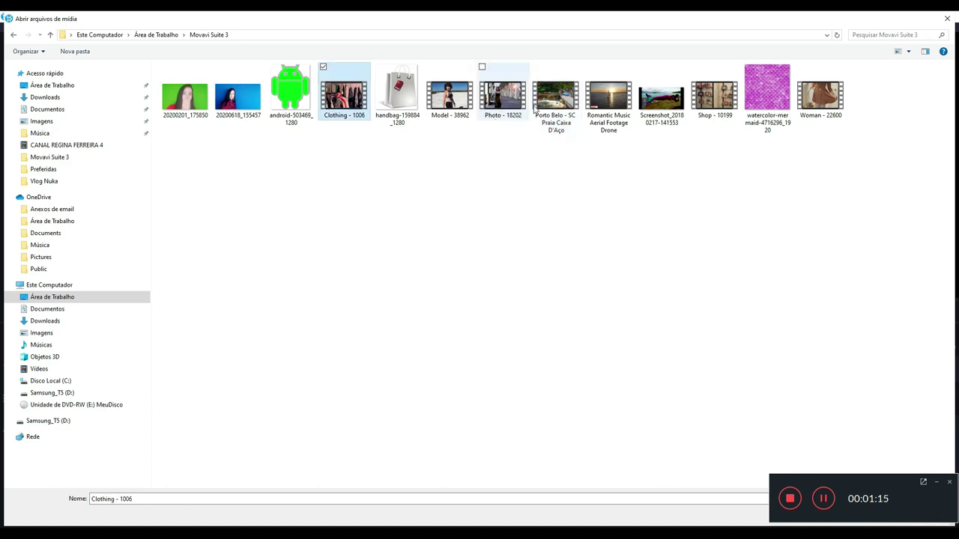
# Step: Import the video "Porto Belo - SC Praia Caixa D'Aço" and place it at the start of the video track
pyautogui.click(551, 105)
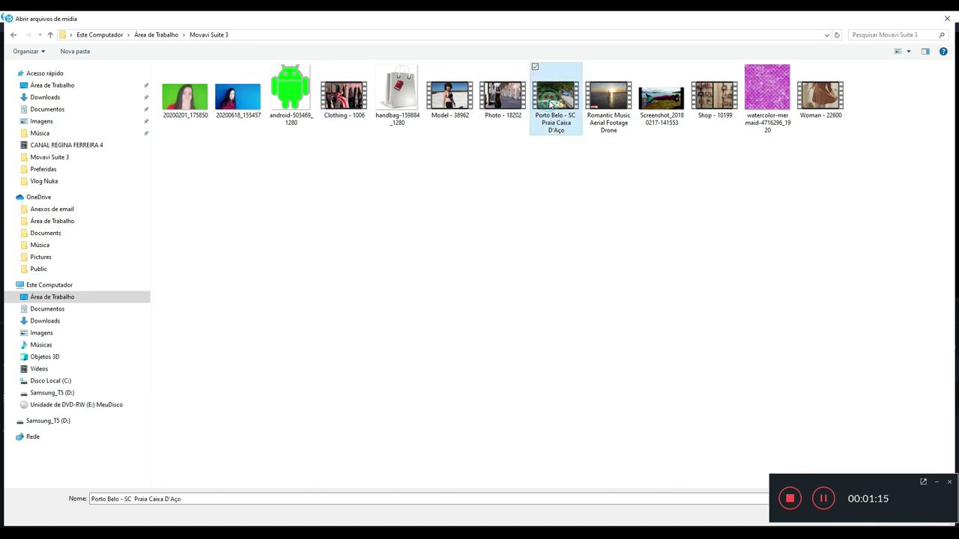
pyautogui.doubleClick(550, 104)
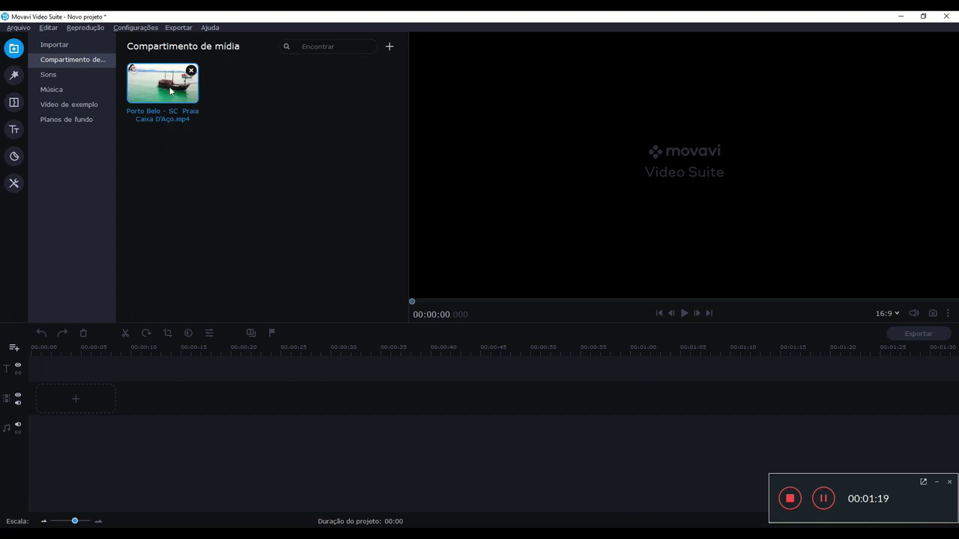
pyautogui.moveTo(166, 82); pyautogui.dragTo(32, 387)
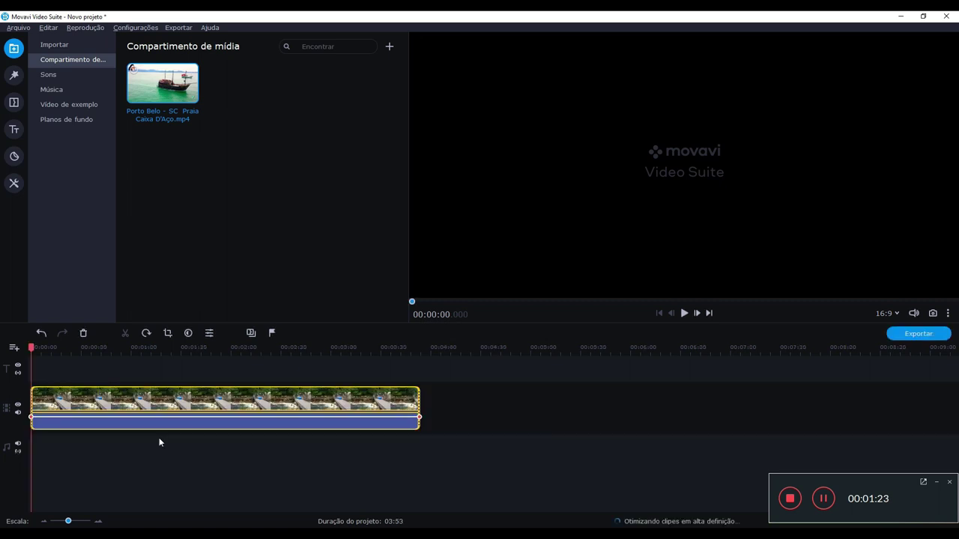
pyautogui.rightClick(75, 405)
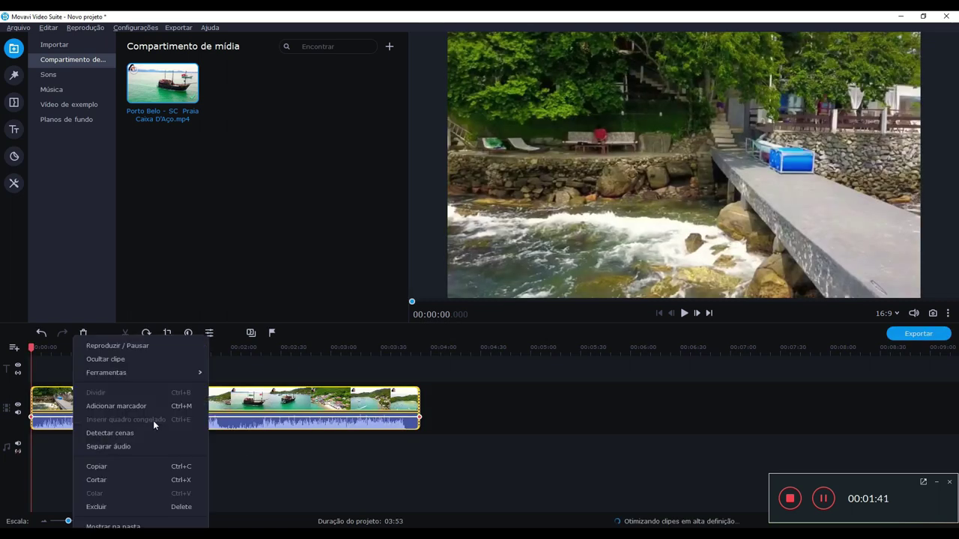
pyautogui.press('Escape')
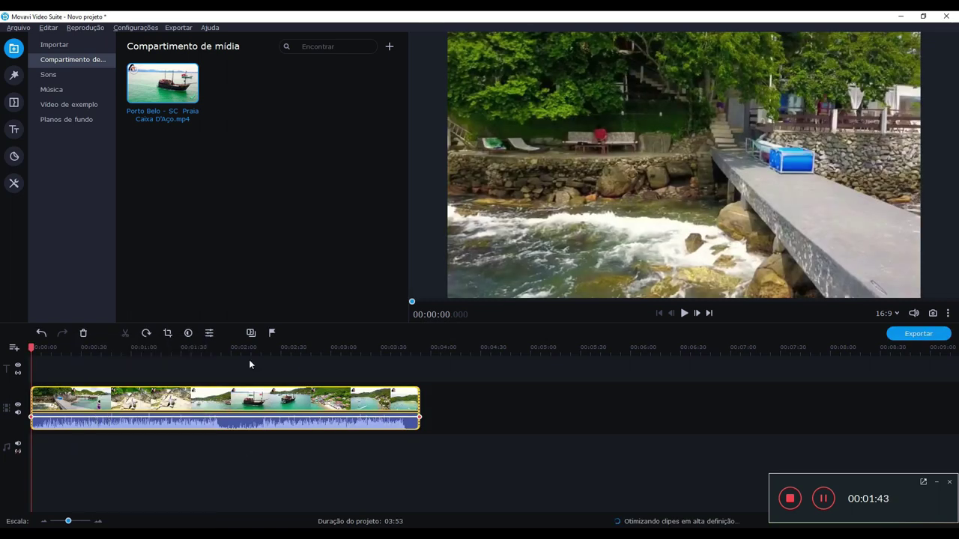
# Step: Save a snapshot of the frame at 00:01:07.800, showing the mermaid on the rocks, as "sereia" in Área de Trabalho
pyautogui.click(46, 347)
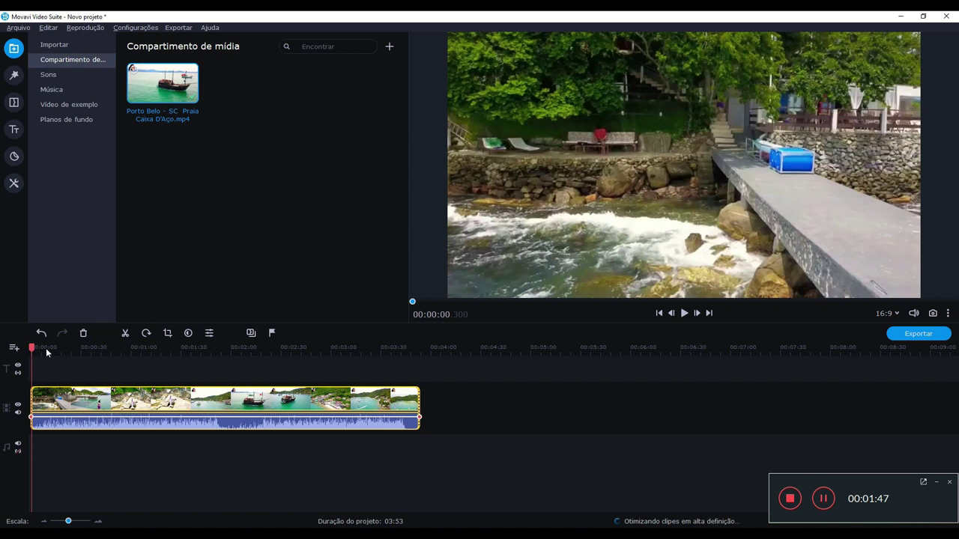
pyautogui.click(45, 349)
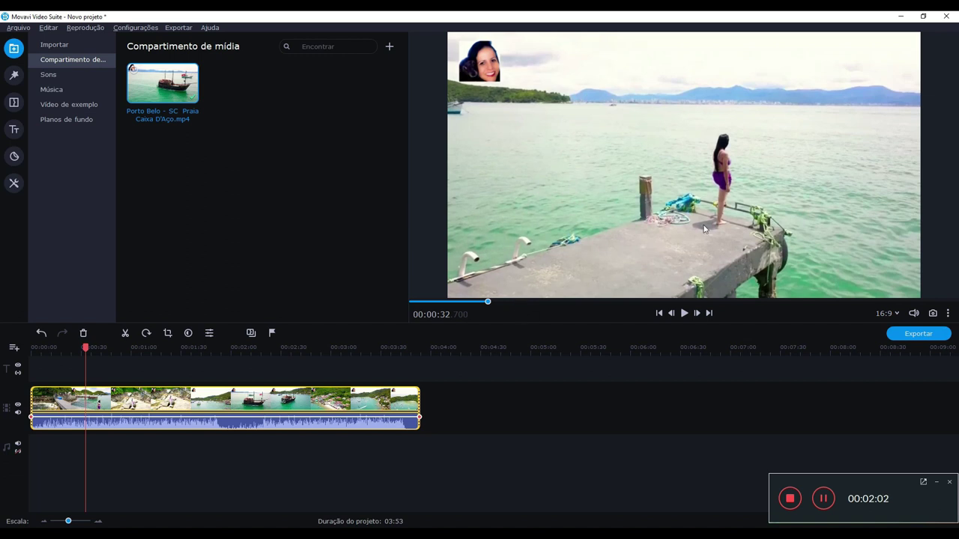
pyautogui.moveTo(86, 352); pyautogui.dragTo(101, 348)
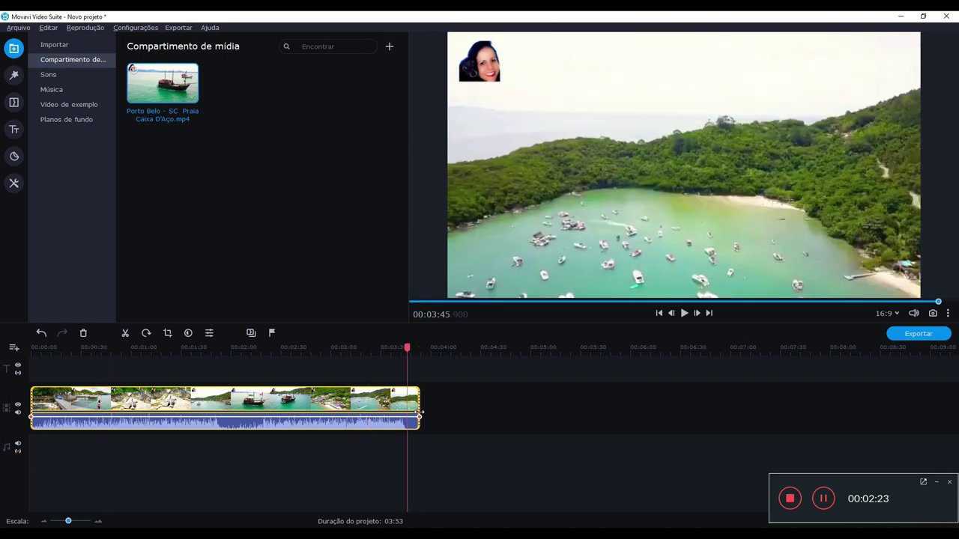
pyautogui.moveTo(411, 348); pyautogui.dragTo(143, 349)
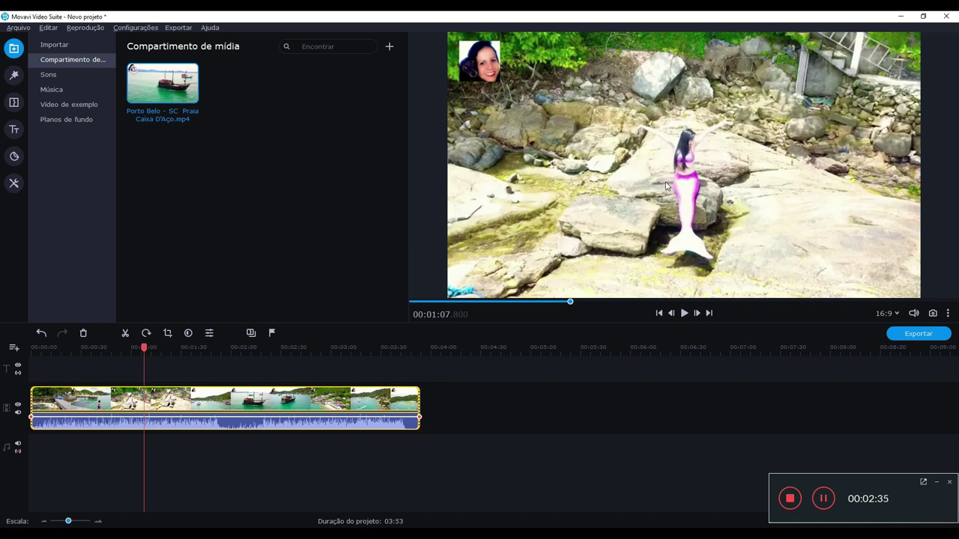
pyautogui.click(933, 315)
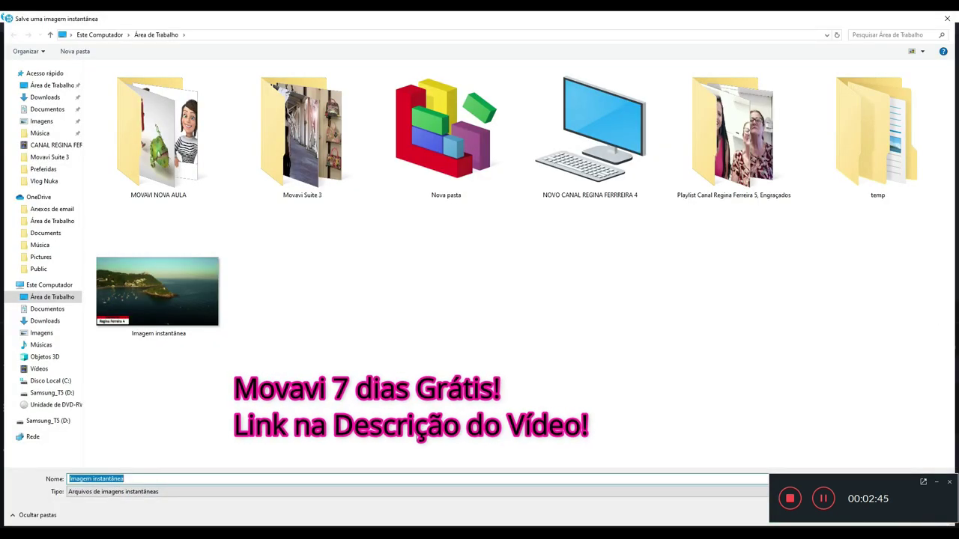
pyautogui.write('sereia')
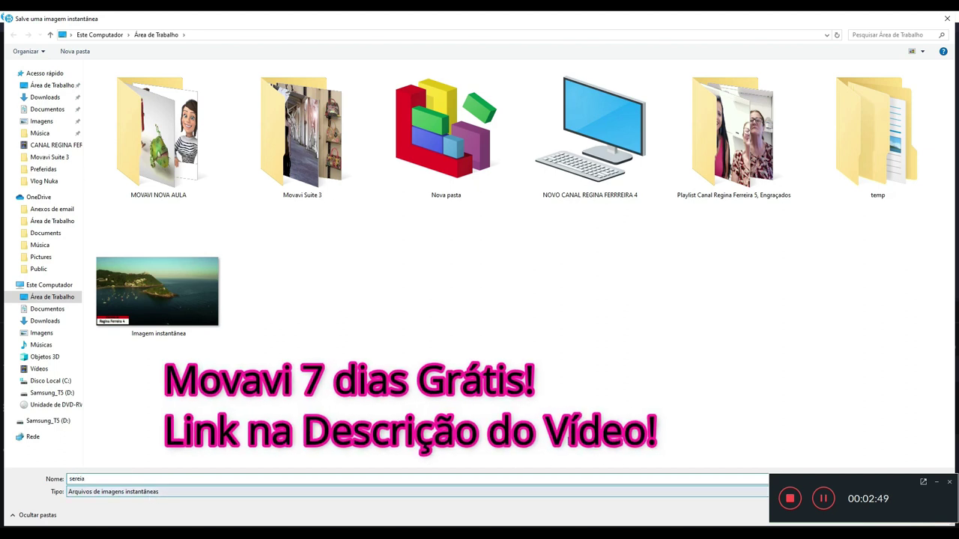
pyautogui.moveTo(918, 475); pyautogui.dragTo(819, 499)
pyautogui.click(875, 514)
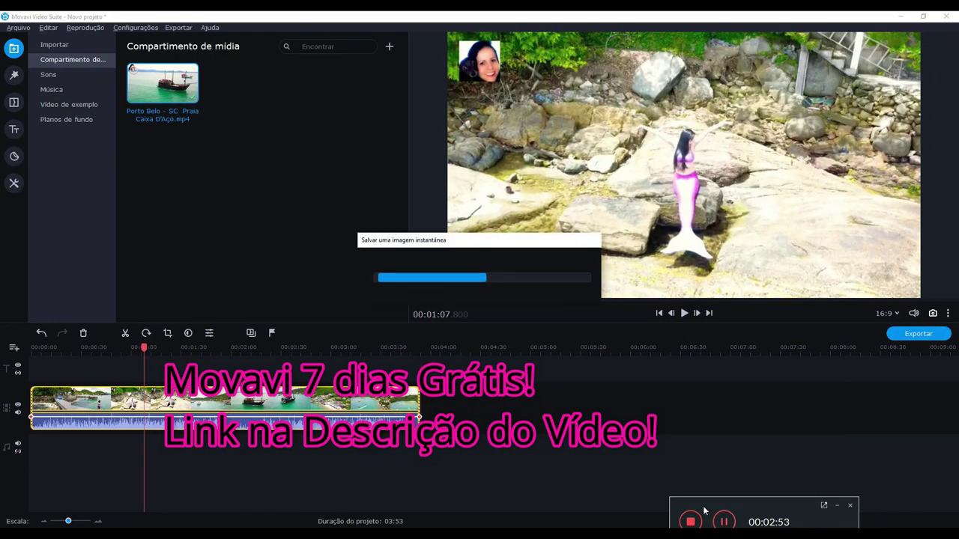
pyautogui.moveTo(741, 505); pyautogui.dragTo(839, 488)
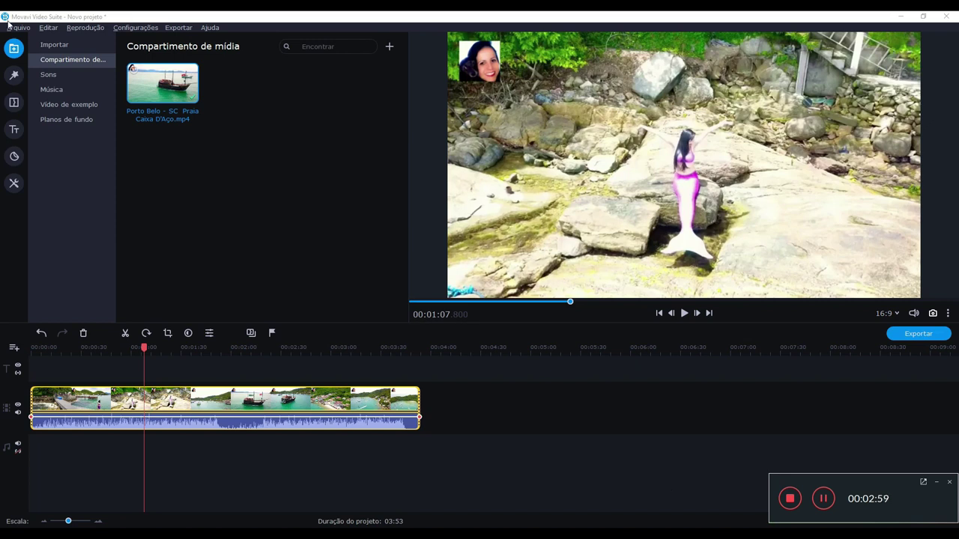
# Step: Import the image "sereia" from Área de Trabalho into the project's media bin
pyautogui.click(49, 45)
pyautogui.click(254, 162)
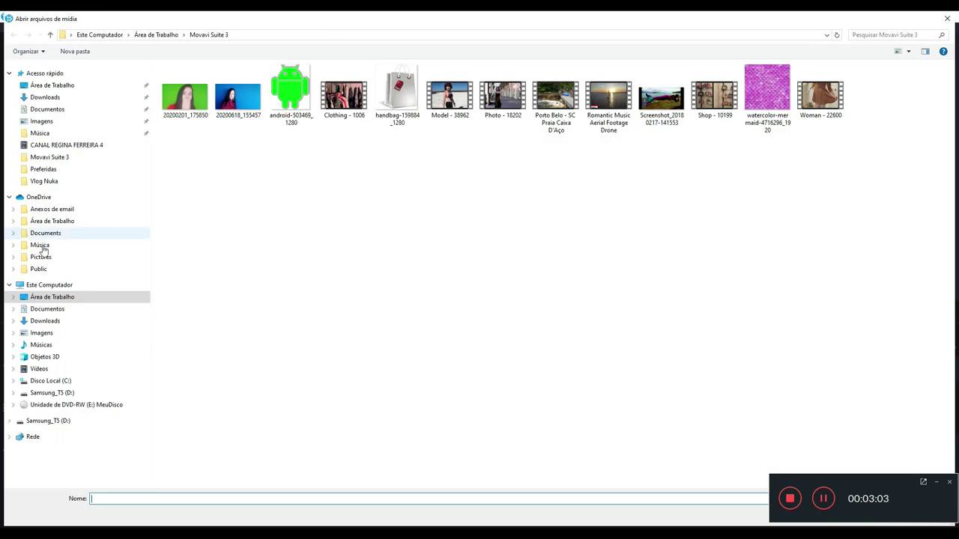
pyautogui.click(66, 302)
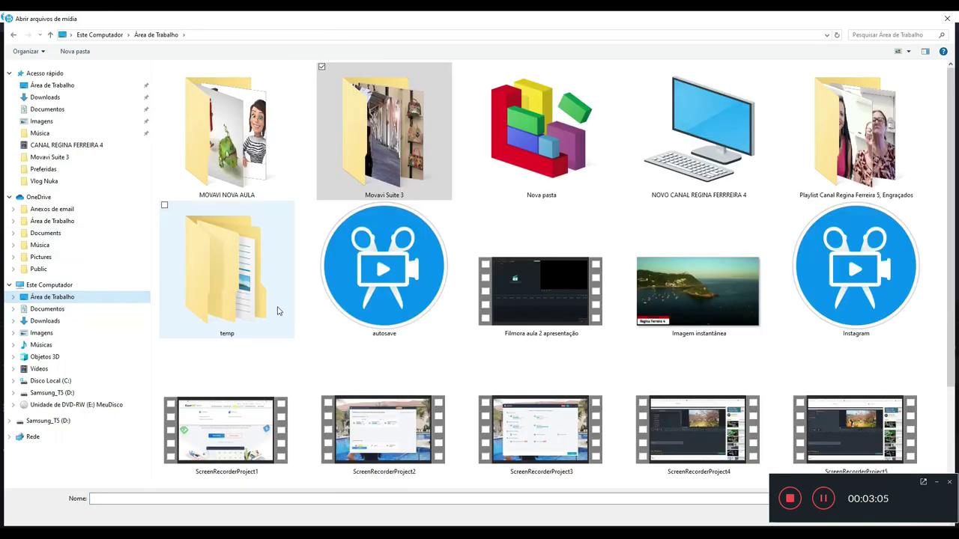
pyautogui.scroll(-2, 501, 337)
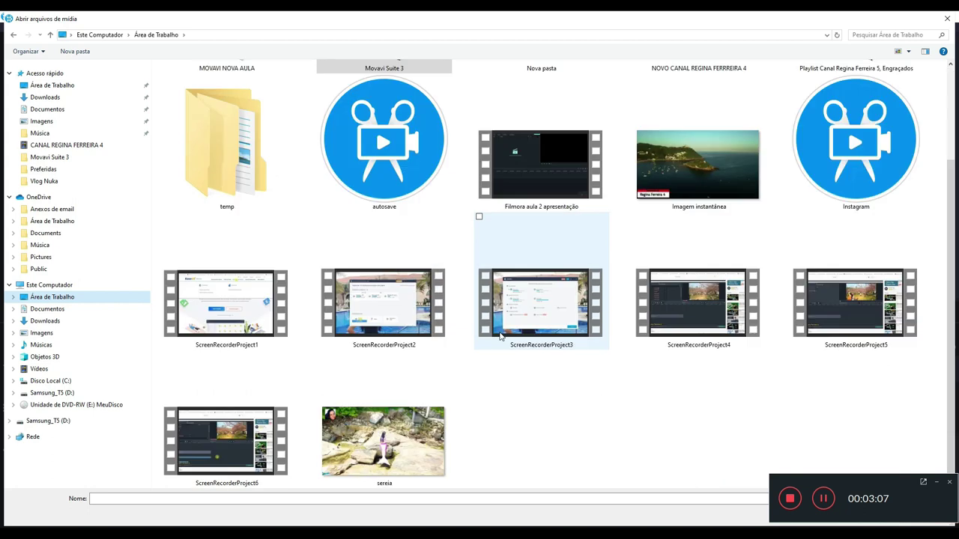
pyautogui.doubleClick(383, 445)
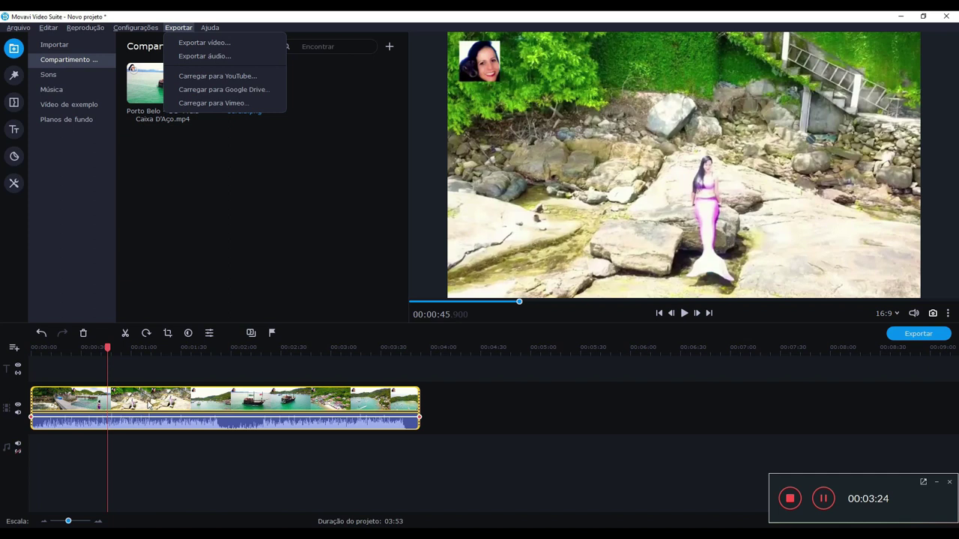
# Step: Delete the Porto Belo clip from the timeline and place sereia.png at the start of the video track
pyautogui.click(146, 401)
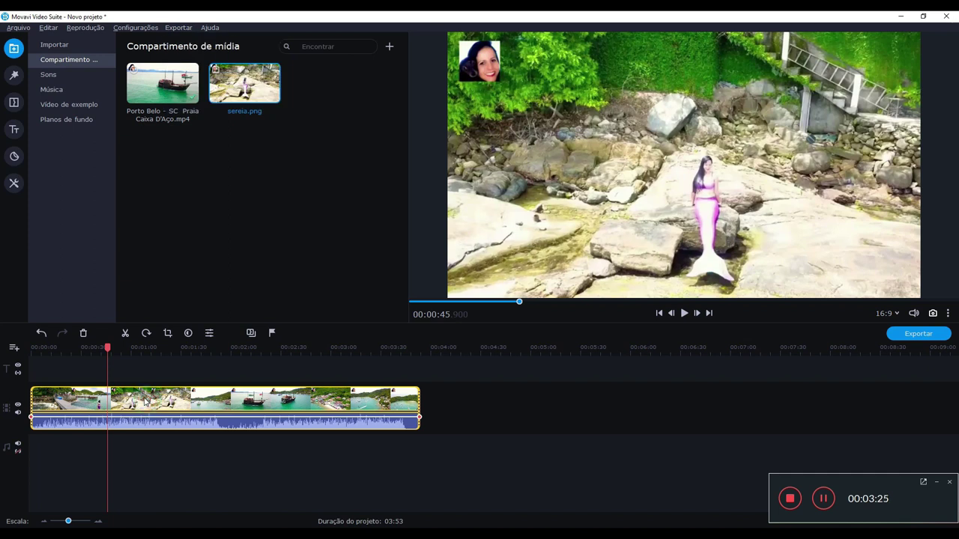
pyautogui.press('Delete')
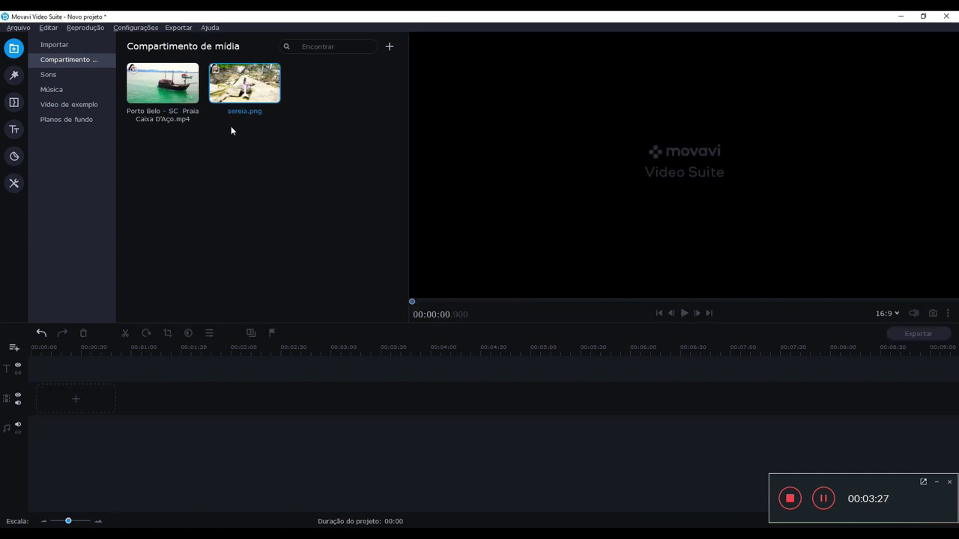
pyautogui.moveTo(257, 87); pyautogui.dragTo(33, 385)
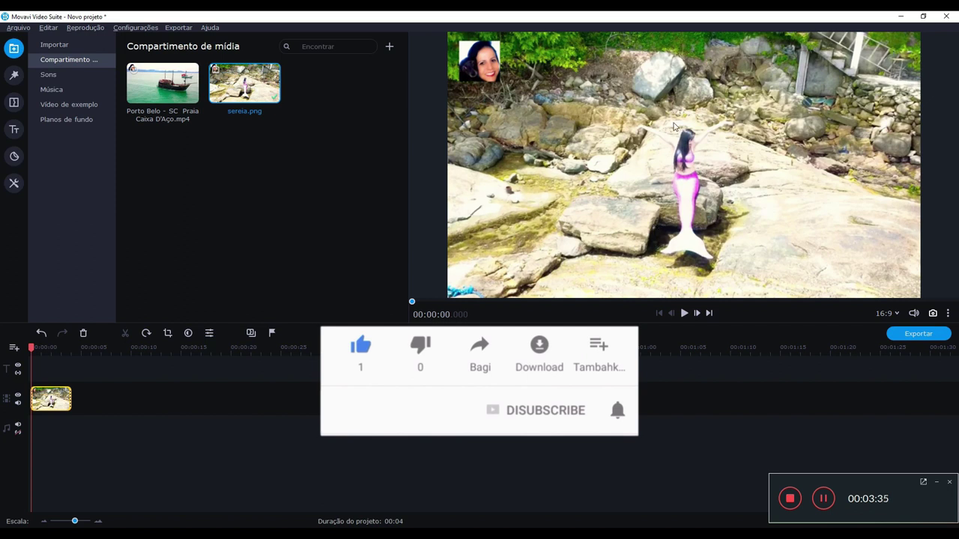
# Step: Set the mermaid clip's saturation (Saturação) to 1,13 and brightness (Brilho) to -51 in the advanced colour adjustments
pyautogui.doubleClick(37, 404)
pyautogui.click(41, 404)
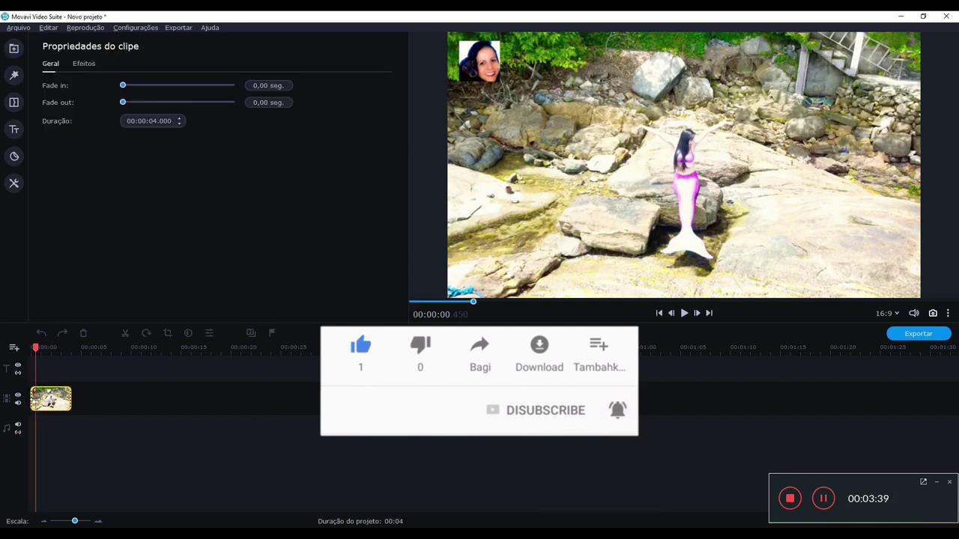
pyautogui.click(14, 184)
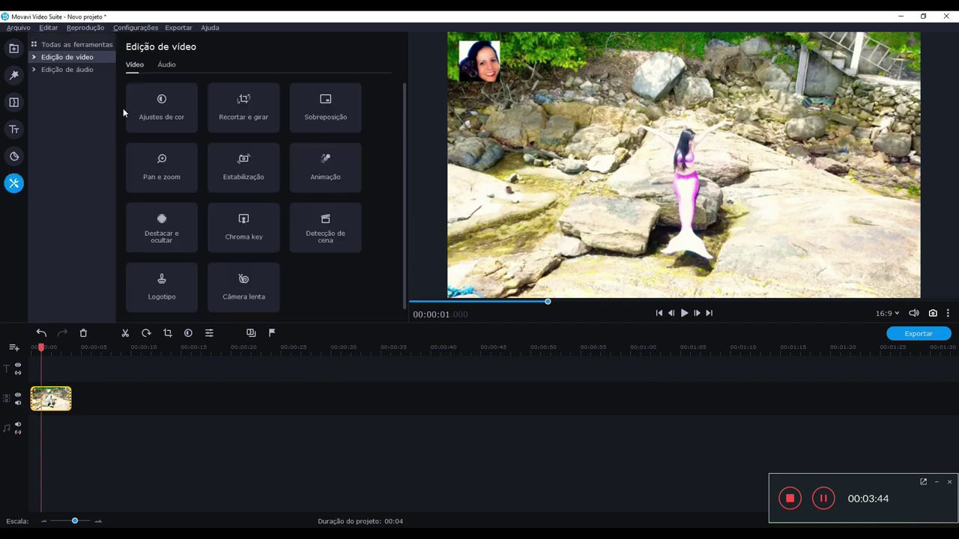
pyautogui.click(172, 120)
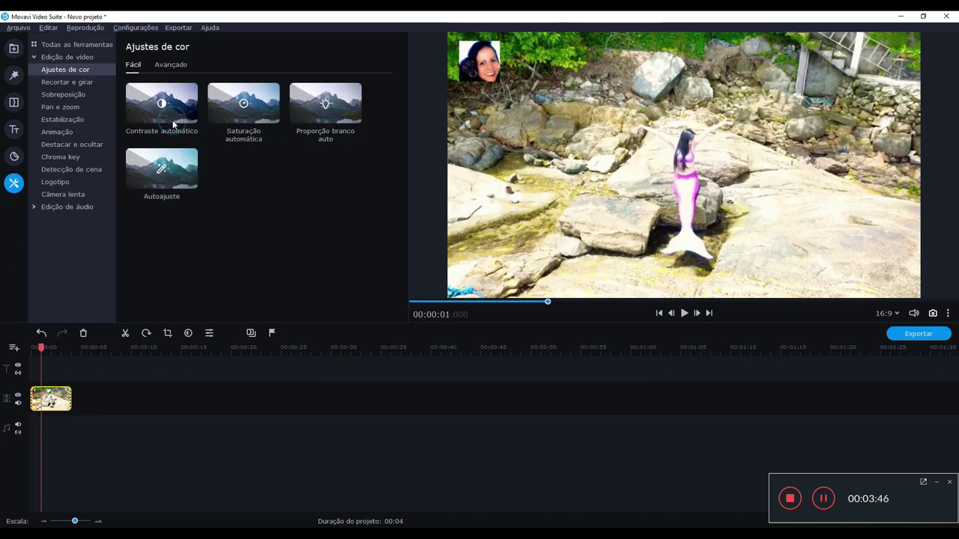
pyautogui.click(169, 65)
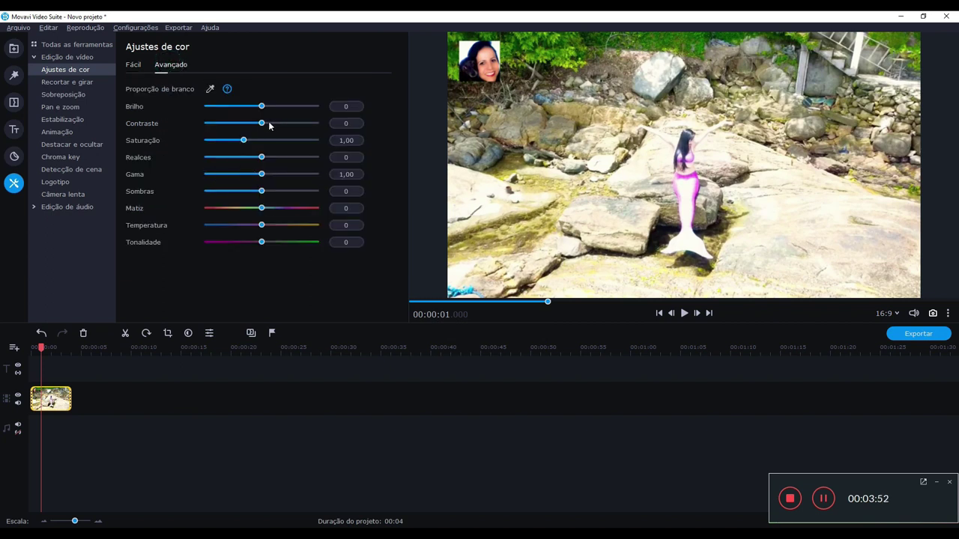
pyautogui.moveTo(264, 126)
pyautogui.mouseDown()
pyautogui.moveTo(277, 122)
pyautogui.moveTo(252, 126)
pyautogui.moveTo(262, 125)
pyautogui.mouseUp()
pyautogui.moveTo(245, 141); pyautogui.dragTo(249, 143)
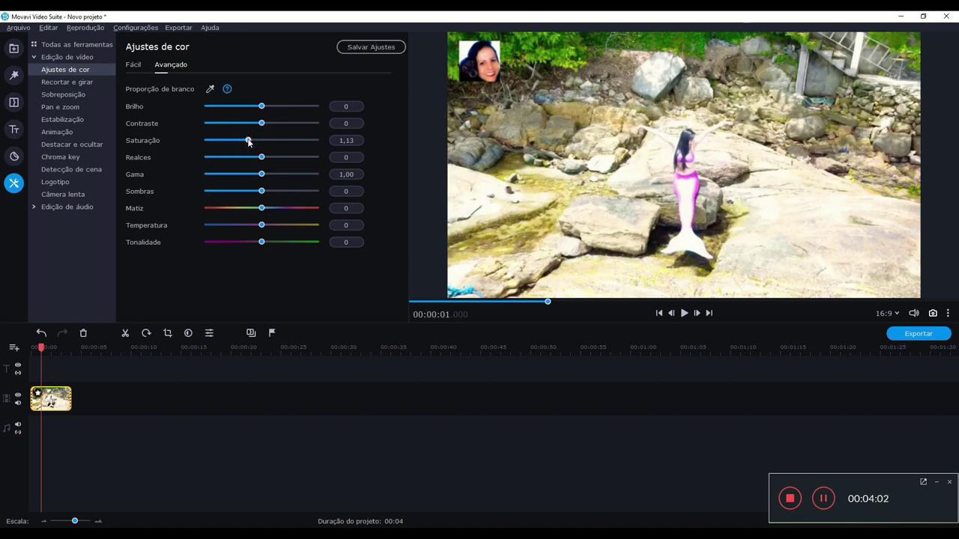
pyautogui.moveTo(261, 107); pyautogui.dragTo(251, 109)
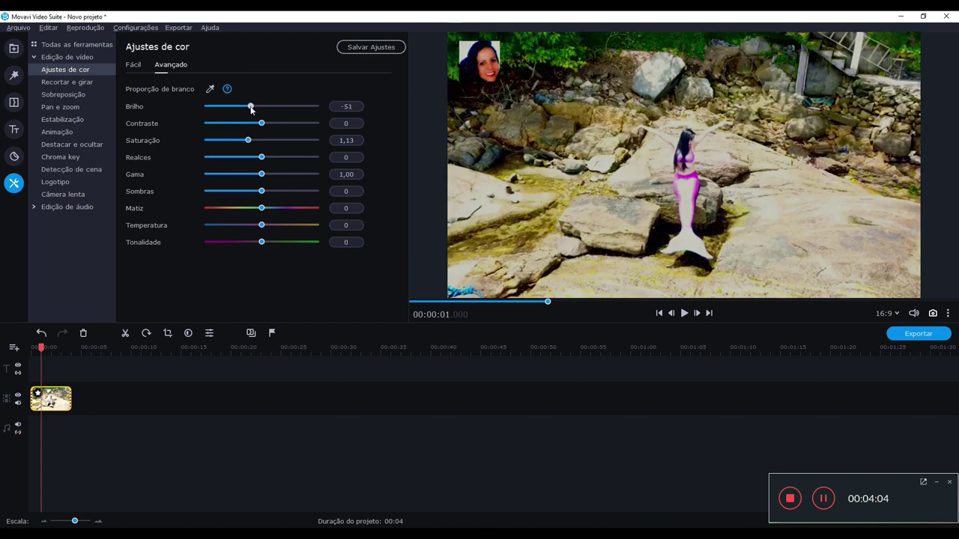
pyautogui.click(251, 107)
# Step: Set the mermaid clip's highlights (Realces) to 3 and contrast (Contraste) to 52
pyautogui.moveTo(262, 158); pyautogui.dragTo(264, 158)
pyautogui.moveTo(262, 124); pyautogui.dragTo(284, 124)
pyautogui.click(262, 175)
pyautogui.moveTo(262, 176); pyautogui.dragTo(256, 194)
pyautogui.doubleClick(255, 193)
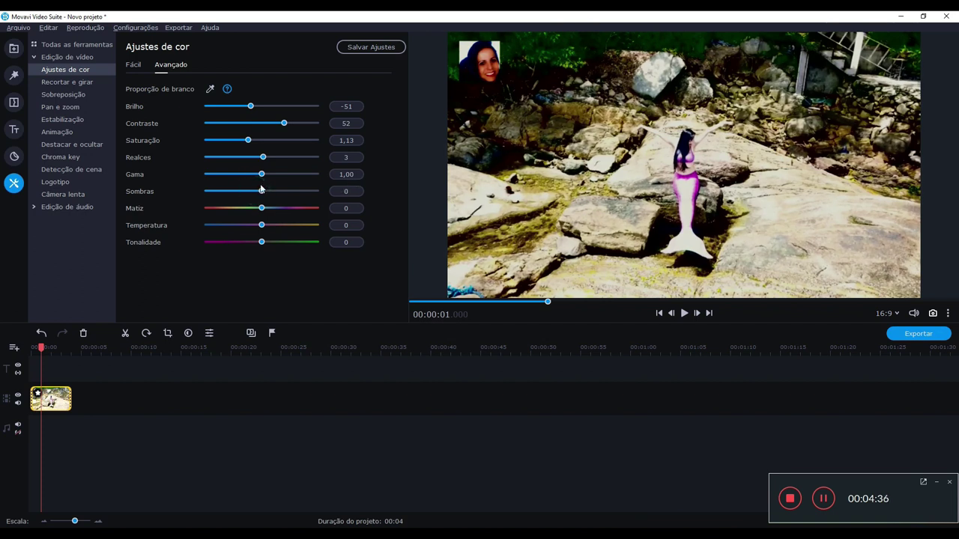
# Step: Refine the clip's colours with contrast at 71, saturation at 1,18 and brightness at -49
pyautogui.moveTo(283, 124); pyautogui.dragTo(287, 123)
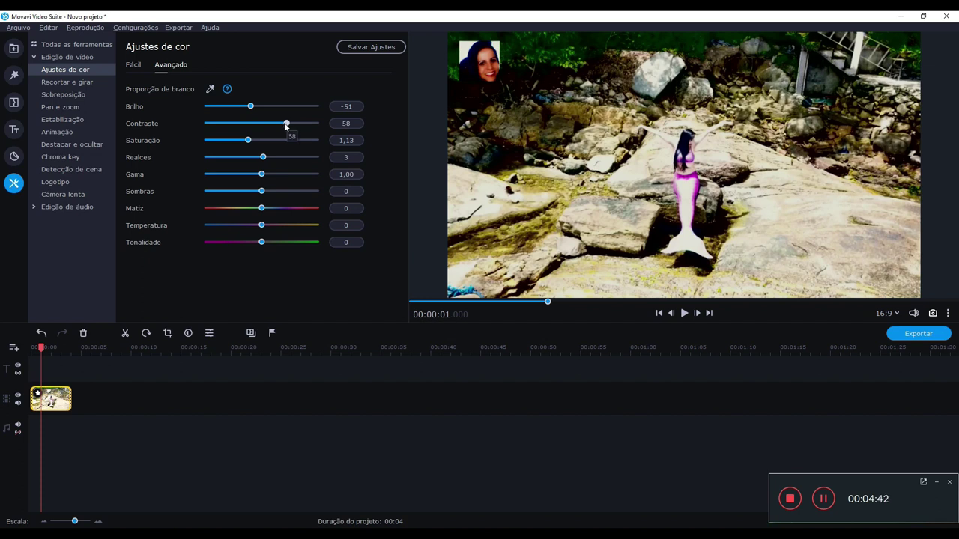
pyautogui.moveTo(287, 124); pyautogui.dragTo(292, 126)
pyautogui.moveTo(249, 141); pyautogui.dragTo(251, 140)
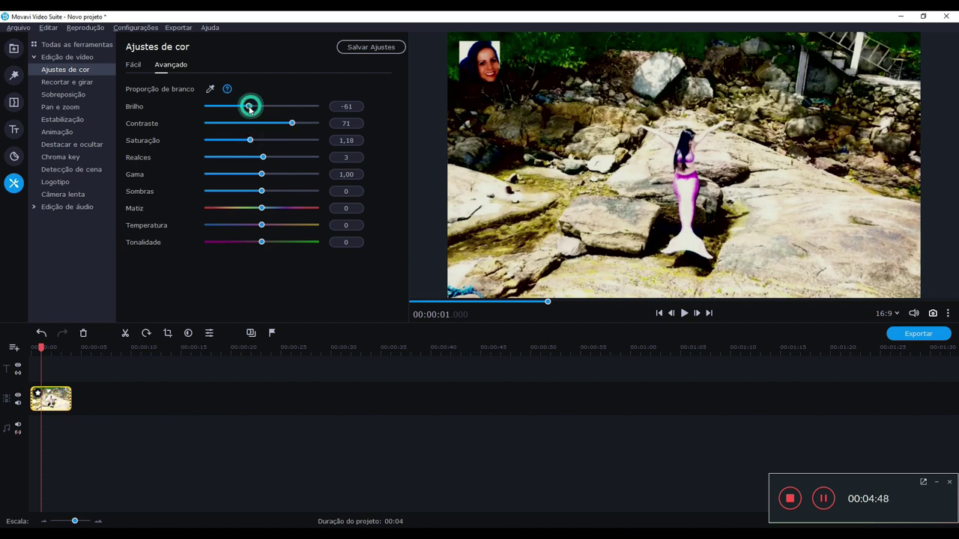
pyautogui.moveTo(250, 105); pyautogui.dragTo(252, 105)
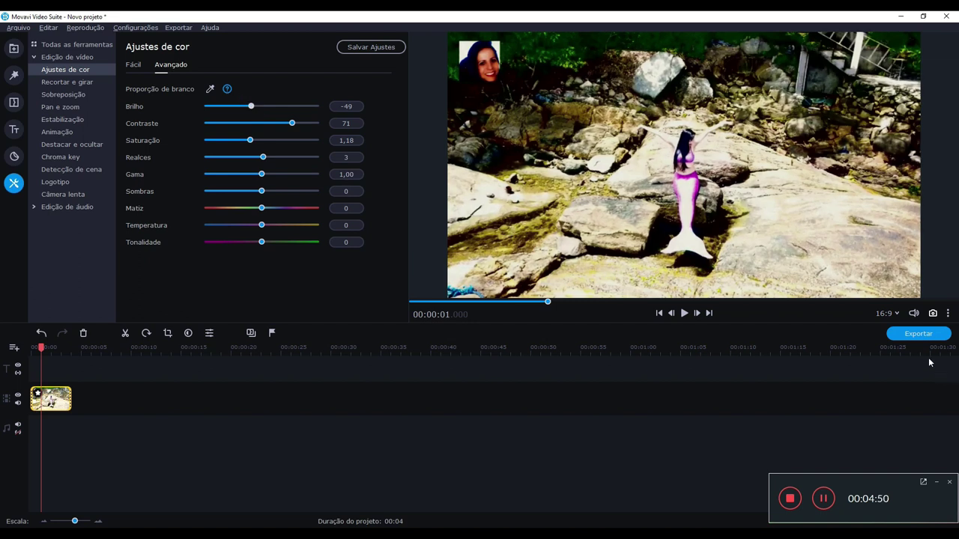
# Step: Save a snapshot of the colour-adjusted mermaid frame as "sereia 2" in Área de Trabalho
pyautogui.click(933, 314)
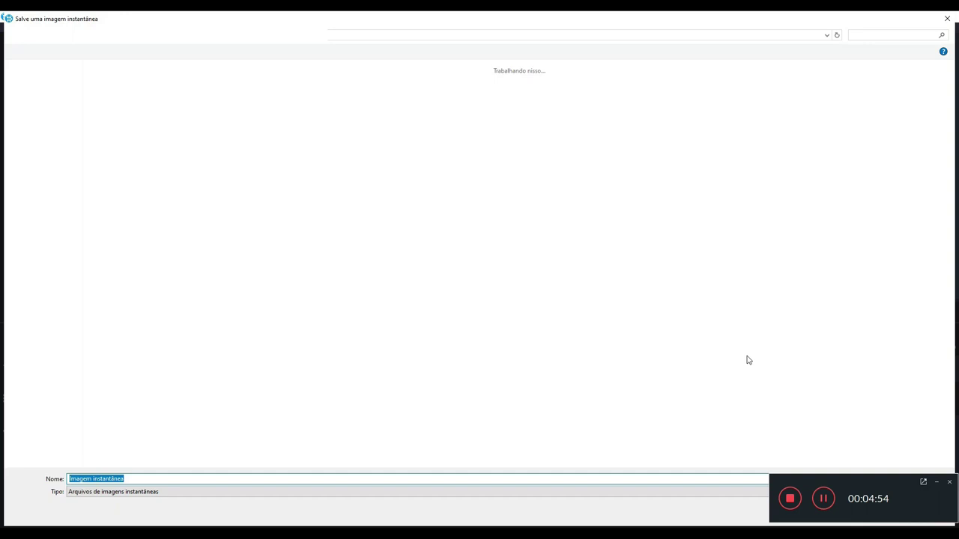
pyautogui.write('sereia 2')
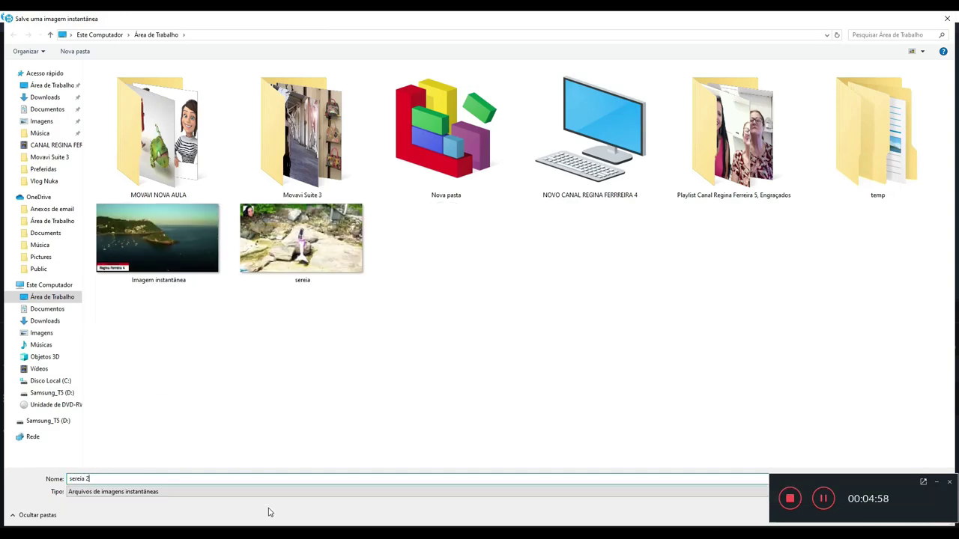
pyautogui.click(887, 477)
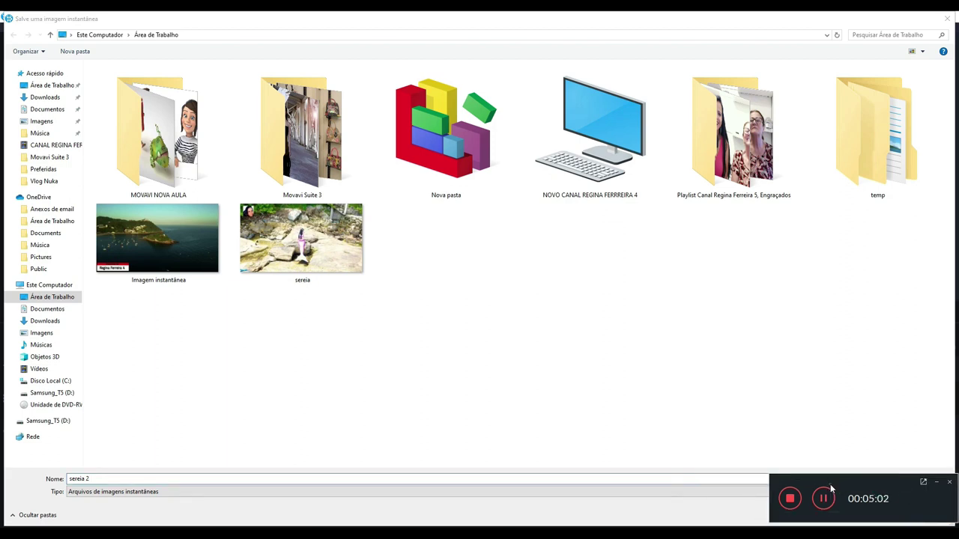
pyautogui.moveTo(881, 494)
pyautogui.mouseDown()
pyautogui.moveTo(829, 388)
pyautogui.moveTo(869, 484)
pyautogui.mouseUp()
pyautogui.click(871, 514)
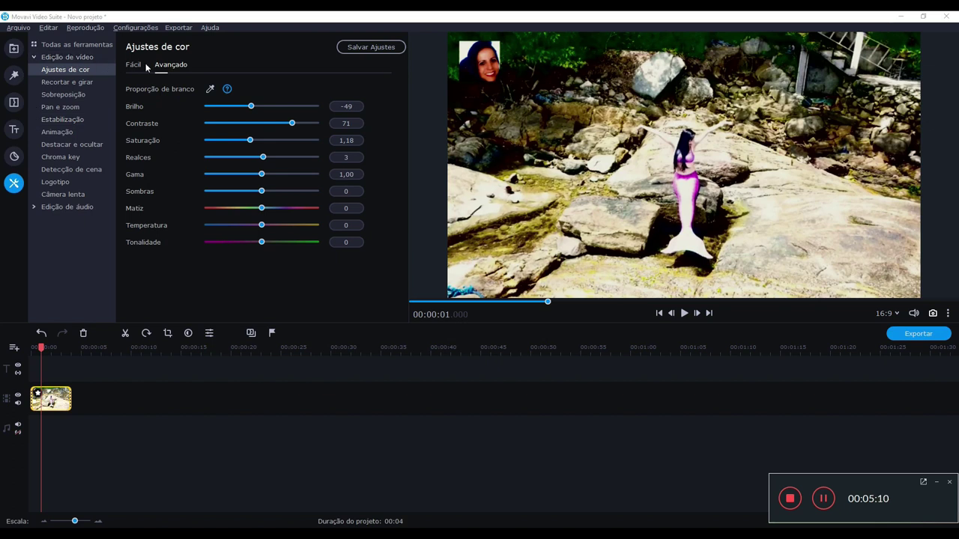
# Step: Import the image "sereia 2" from Área de Trabalho into the project's media bin
pyautogui.click(13, 48)
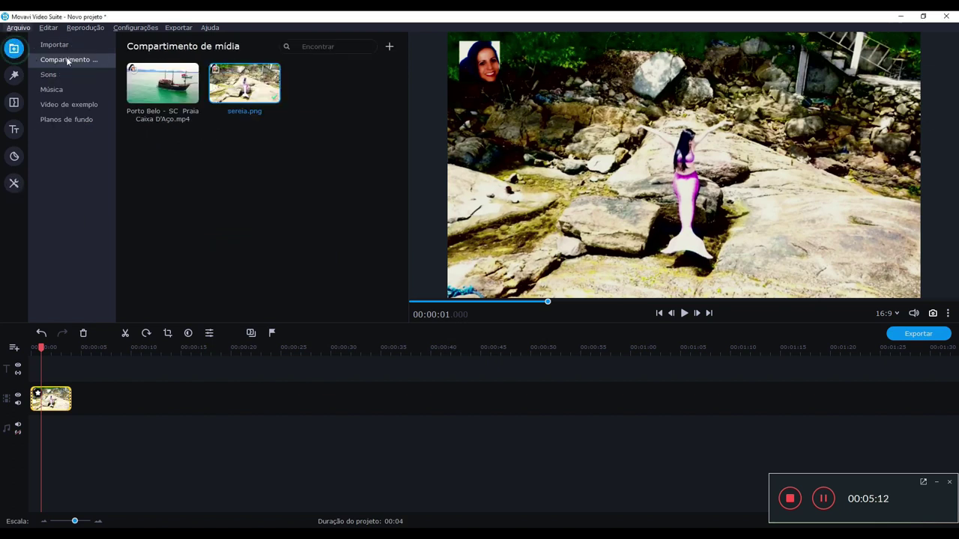
pyautogui.click(64, 44)
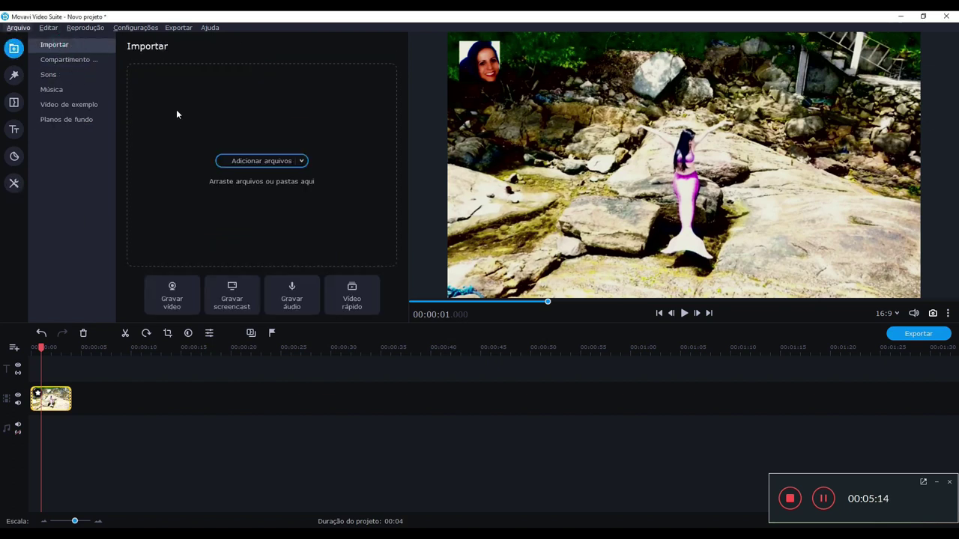
pyautogui.click(256, 248)
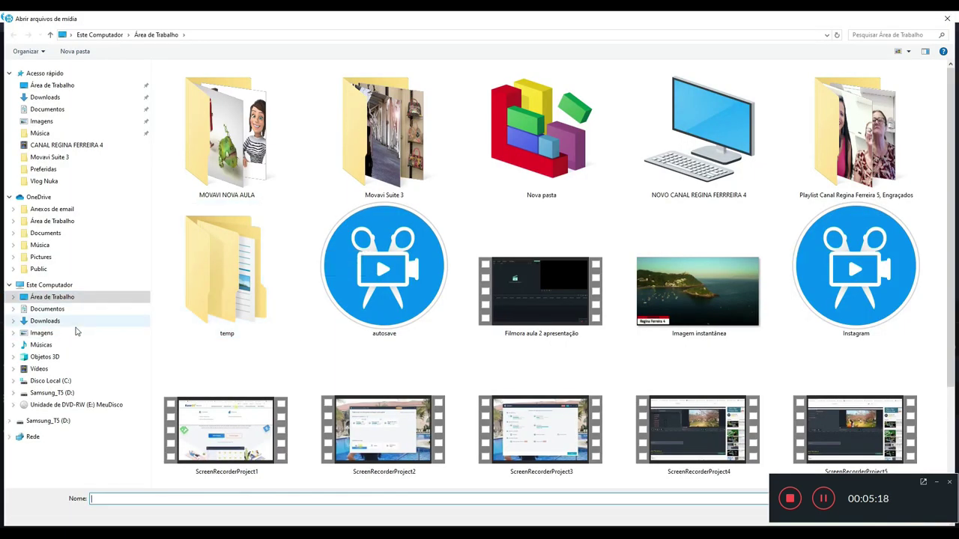
pyautogui.scroll(-3, 787, 365)
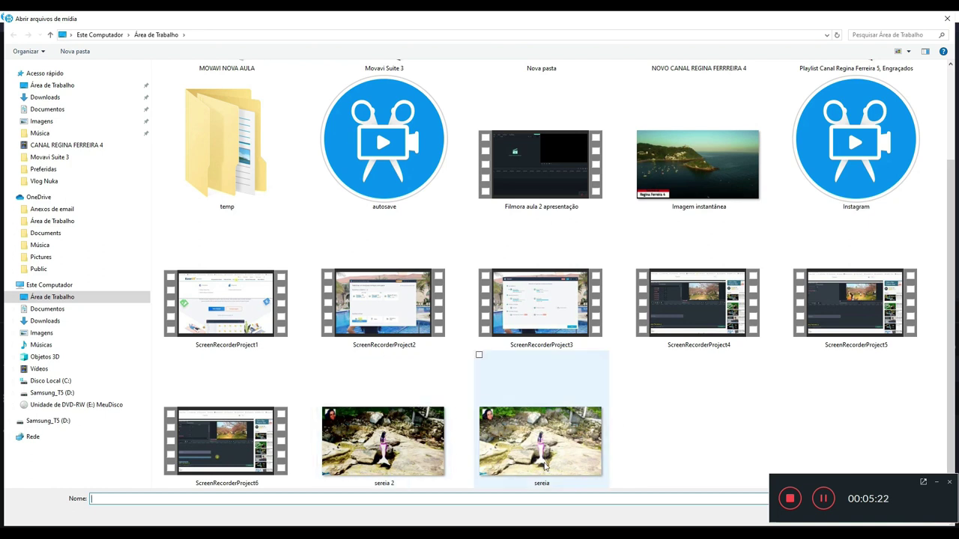
pyautogui.doubleClick(422, 449)
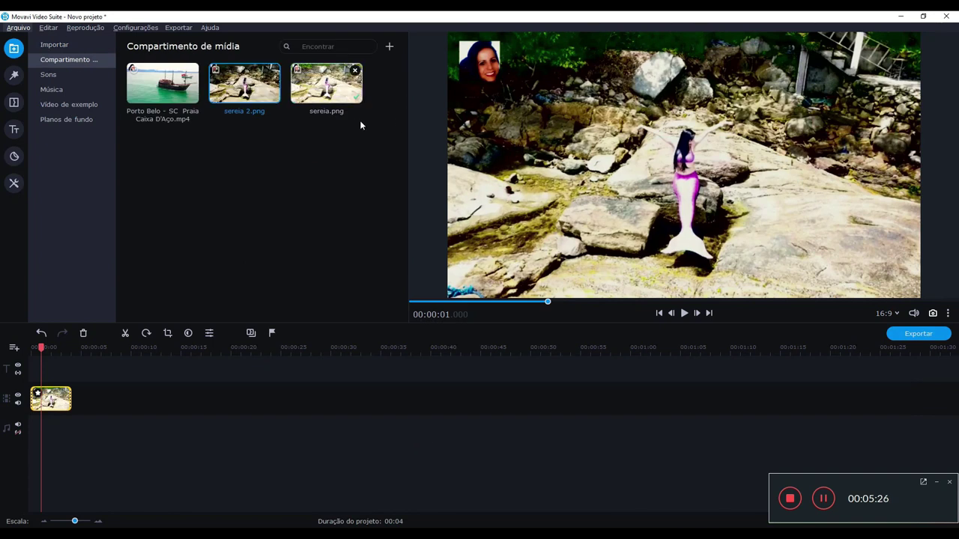
# Step: Remove sereia.png from the media bin
pyautogui.click(333, 100)
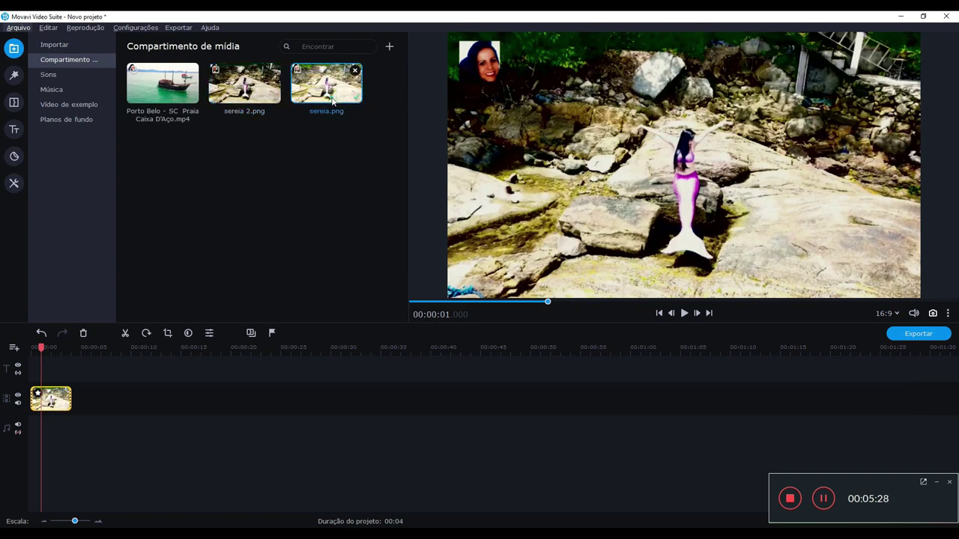
pyautogui.press('Delete')
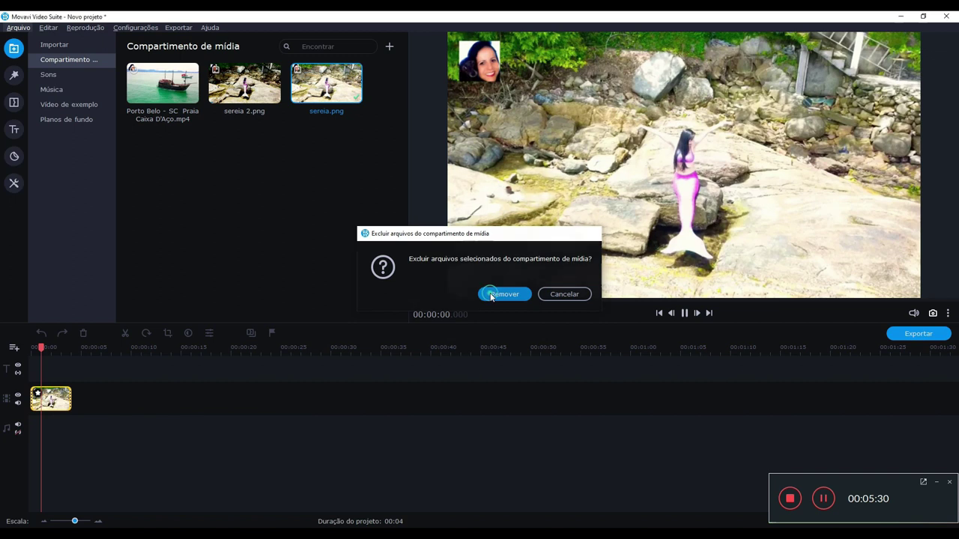
pyautogui.click(489, 294)
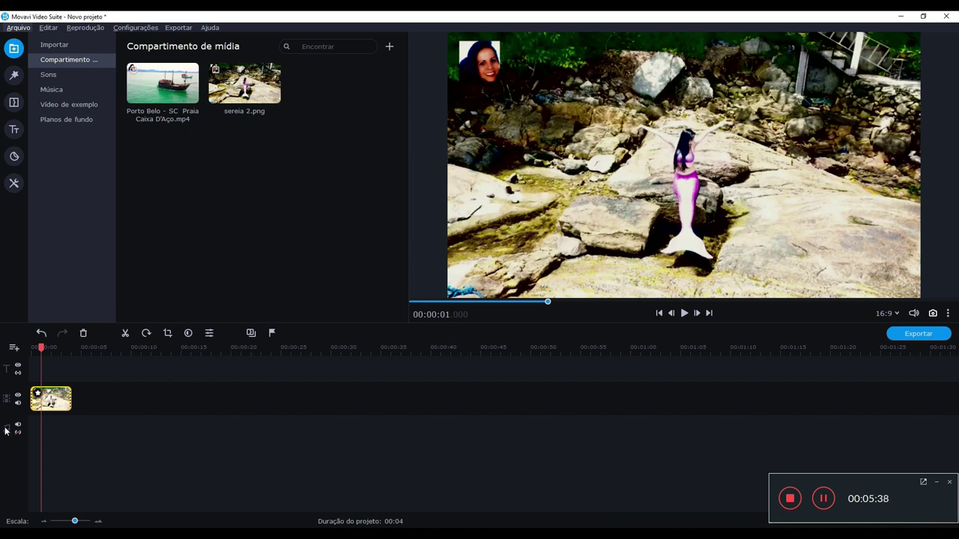
# Step: Apply the Ocultar effect to the mermaid clip, with a rectangular mosaic area at 10% size covering the small portrait photo
pyautogui.doubleClick(49, 402)
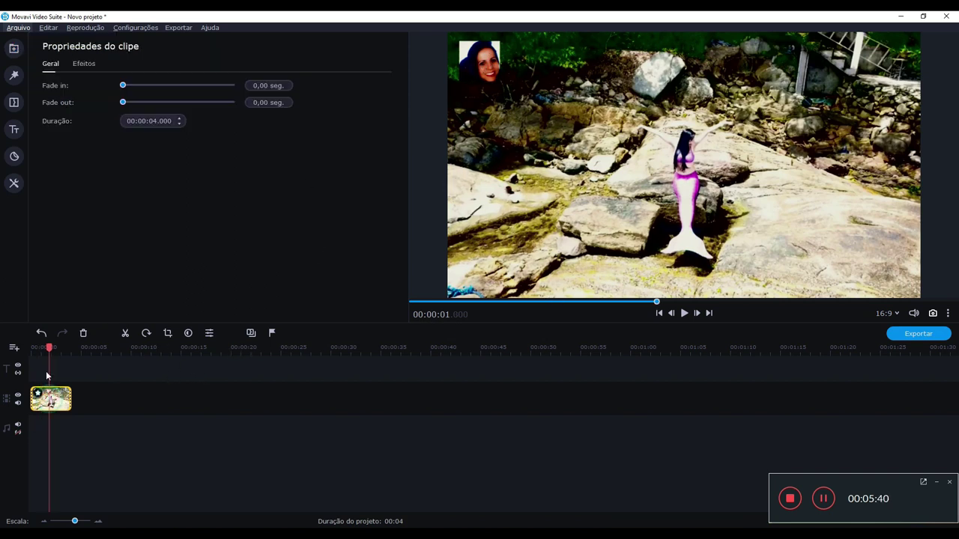
pyautogui.click(13, 185)
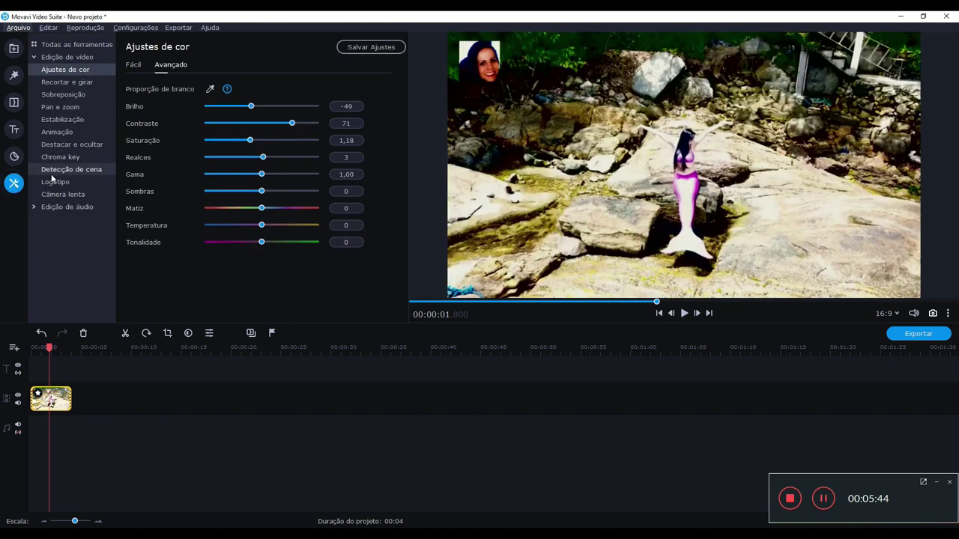
pyautogui.click(69, 145)
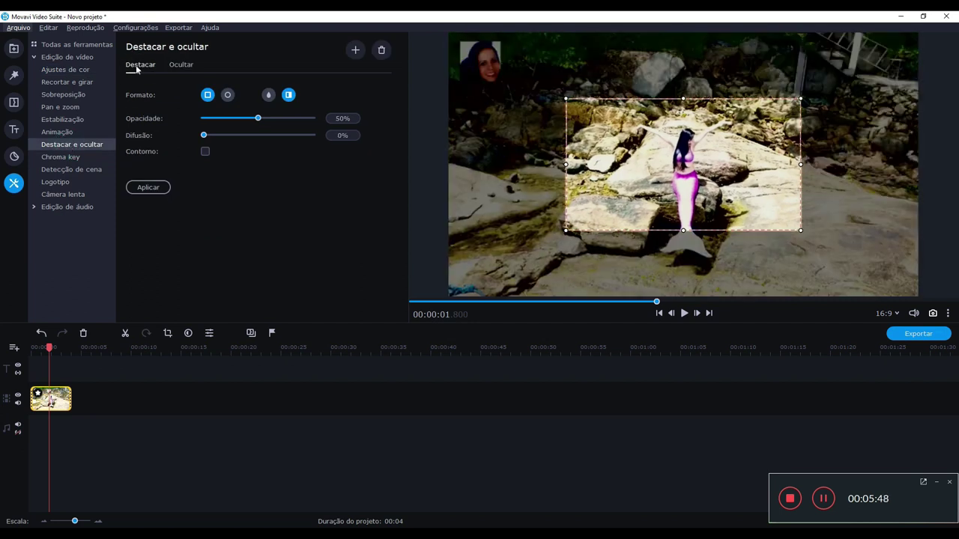
pyautogui.click(179, 66)
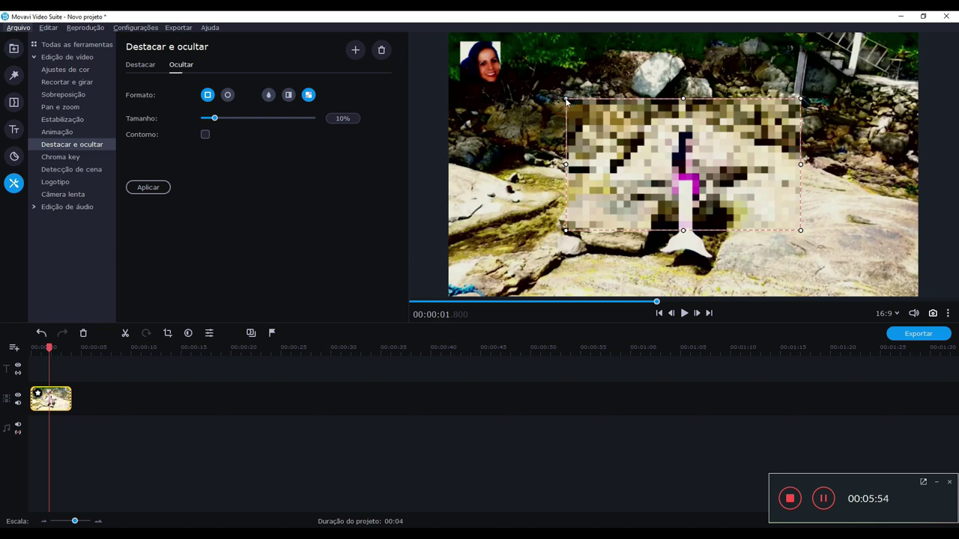
pyautogui.moveTo(567, 101); pyautogui.dragTo(516, 63)
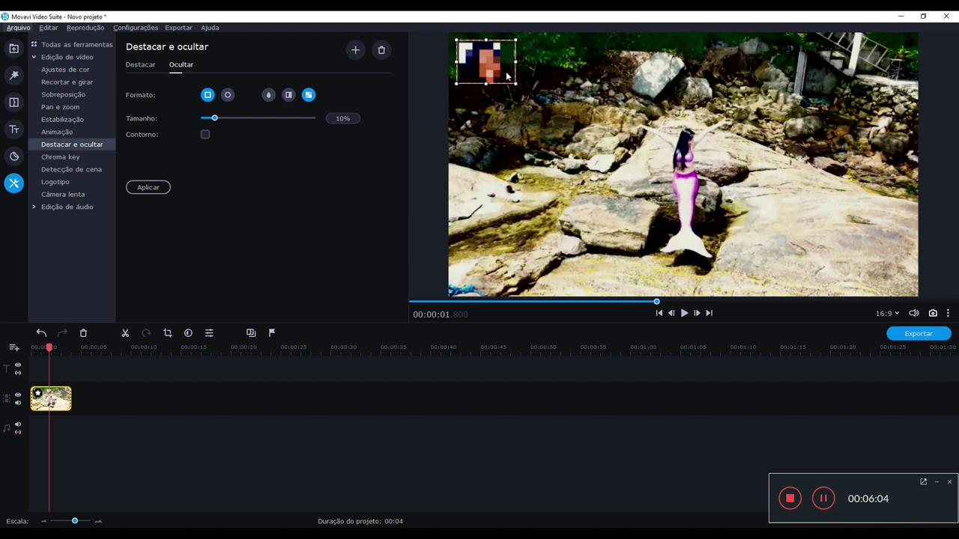
pyautogui.click(142, 188)
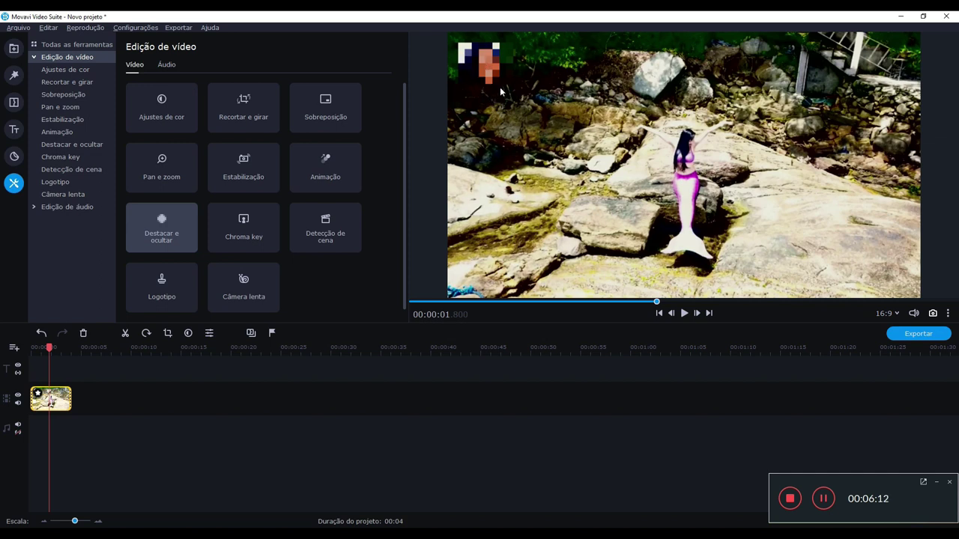
# Step: Import the purple fish-scale image, a watercolor JPG ending in 4716296_1920, from the Movavi Suite 3 folder
pyautogui.click(13, 49)
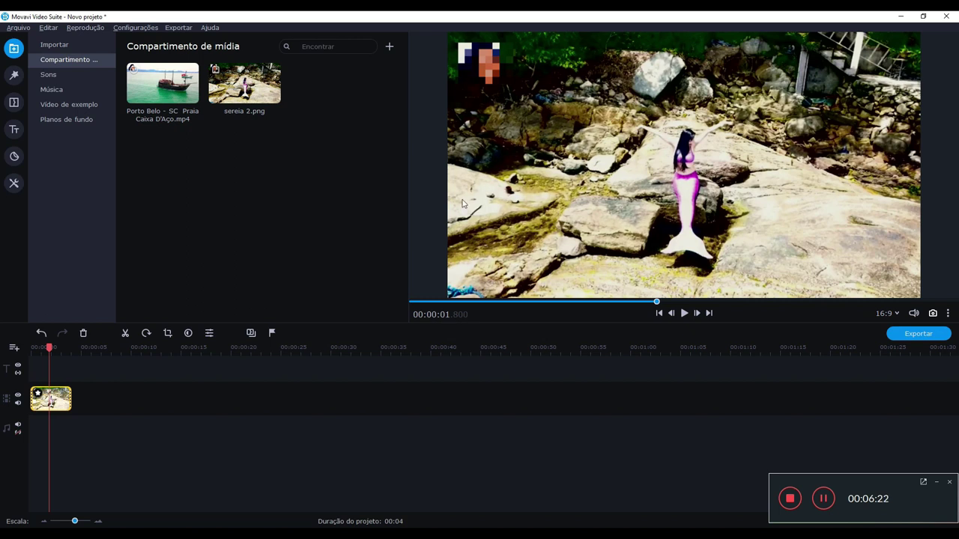
pyautogui.click(55, 46)
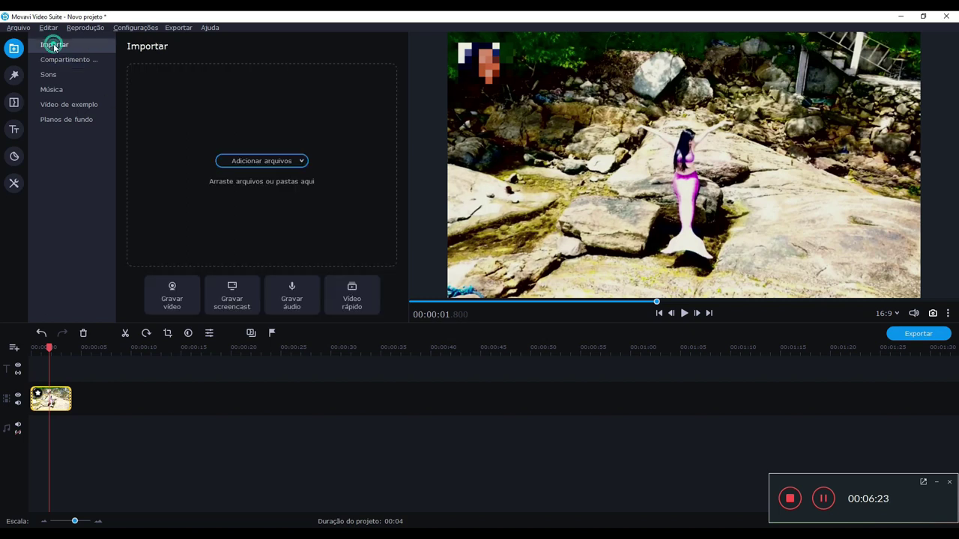
pyautogui.click(257, 160)
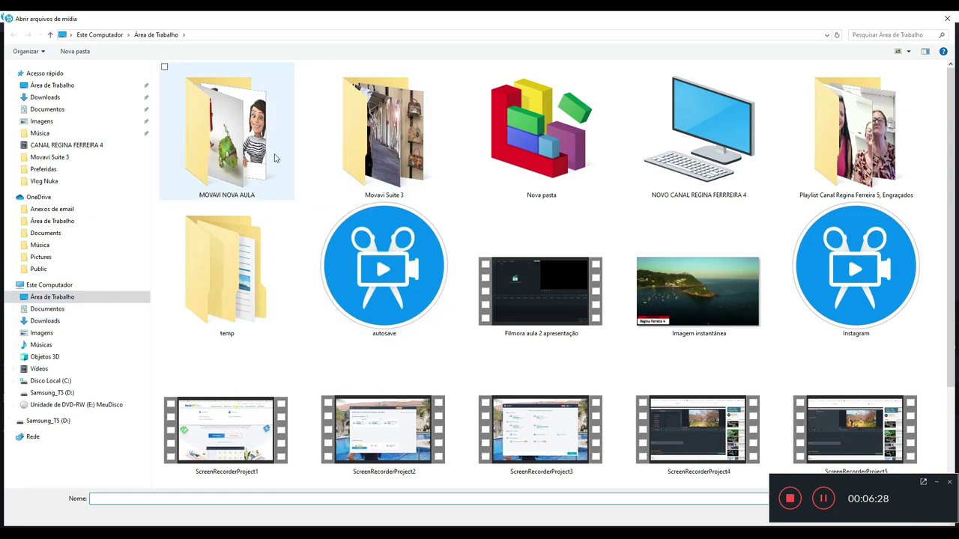
pyautogui.doubleClick(378, 154)
pyautogui.doubleClick(767, 89)
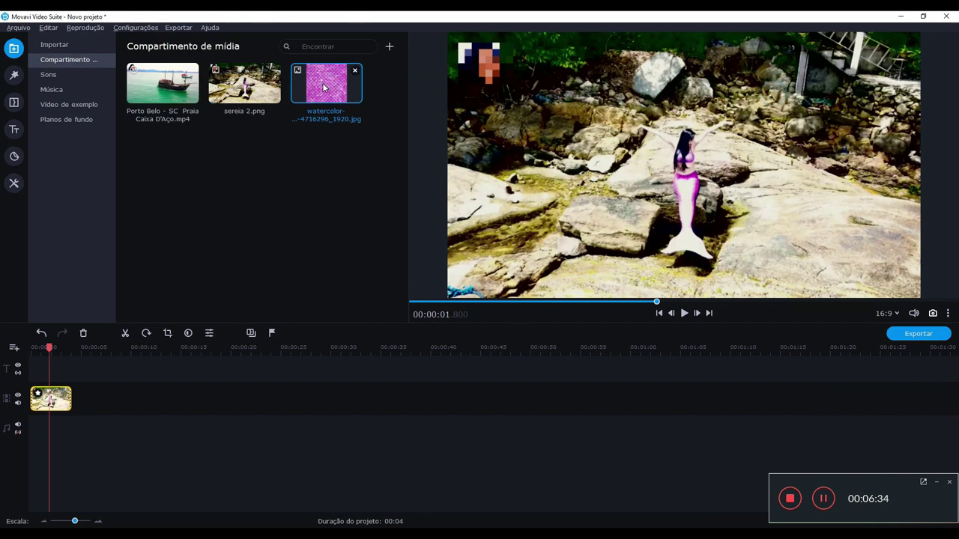
# Step: Place the purple fish-scale image on the overlay track above the mermaid clip and open its clip properties
pyautogui.moveTo(322, 87); pyautogui.dragTo(48, 401)
pyautogui.click(48, 370)
pyautogui.doubleClick(48, 402)
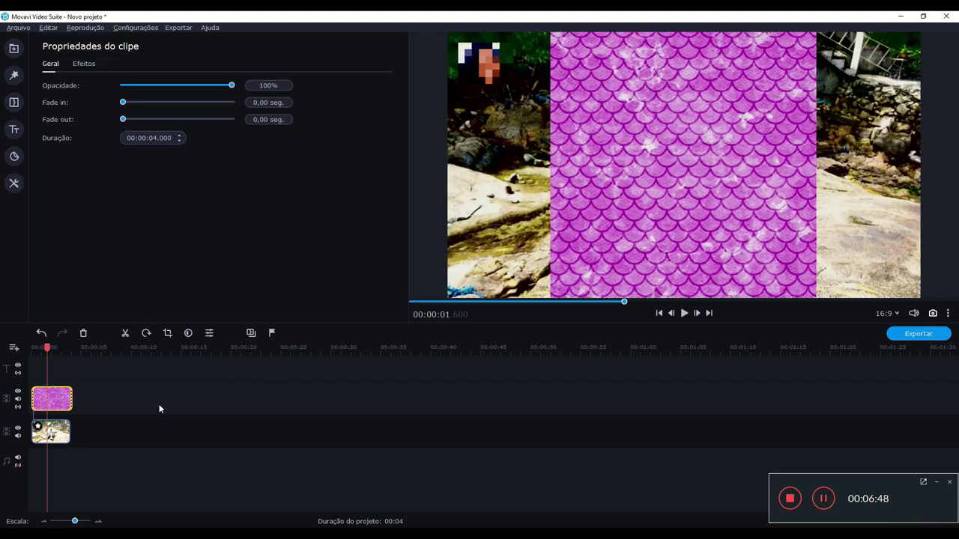
pyautogui.click(110, 418)
pyautogui.click(52, 403)
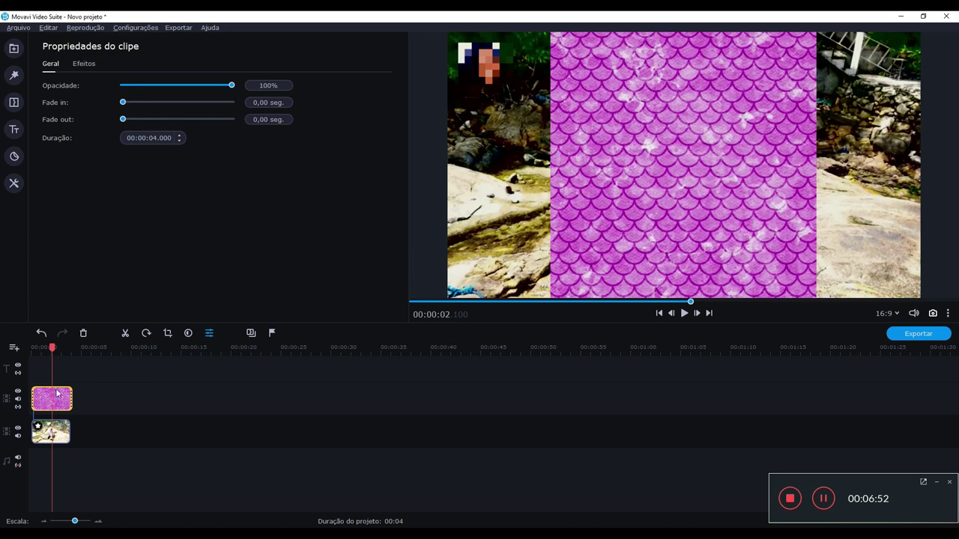
pyautogui.click(45, 397)
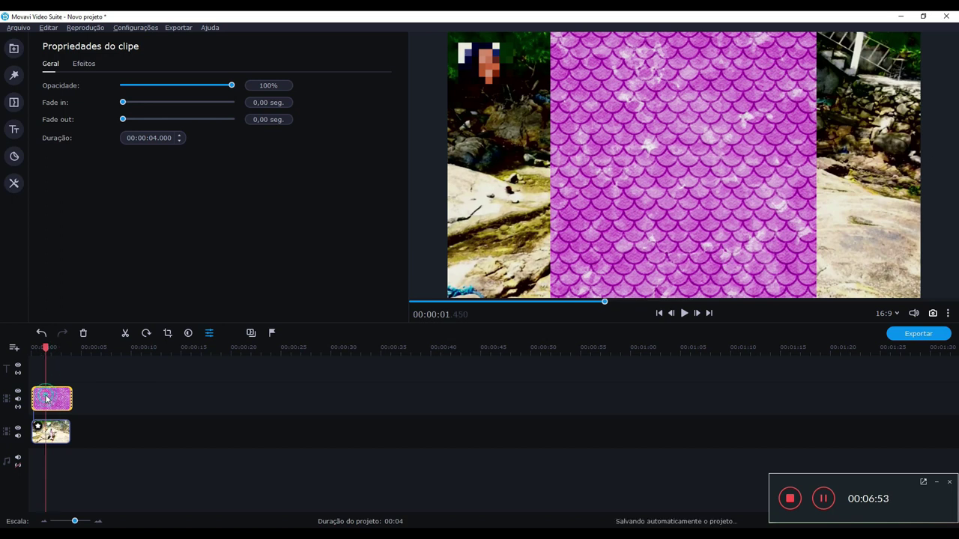
# Step: Apply the Picture-in-picture overlay to the fish-scale image and stretch it to full frame height along the left side, clear of the mermaid
pyautogui.click(15, 184)
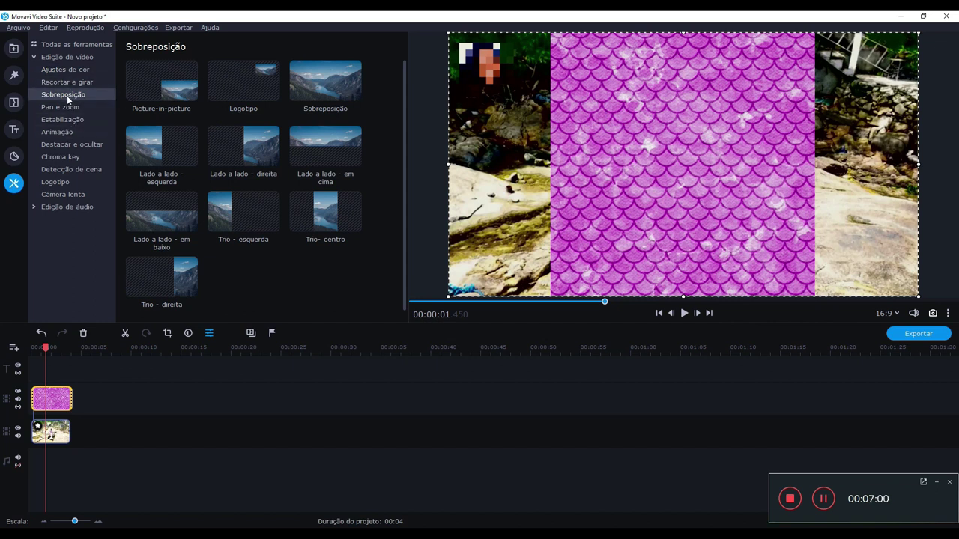
pyautogui.click(165, 95)
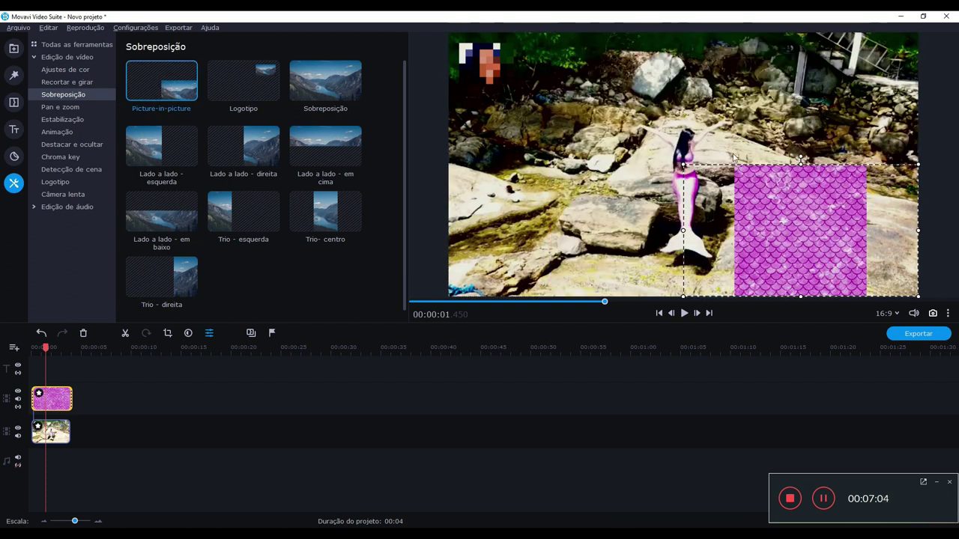
pyautogui.moveTo(769, 234); pyautogui.dragTo(485, 102)
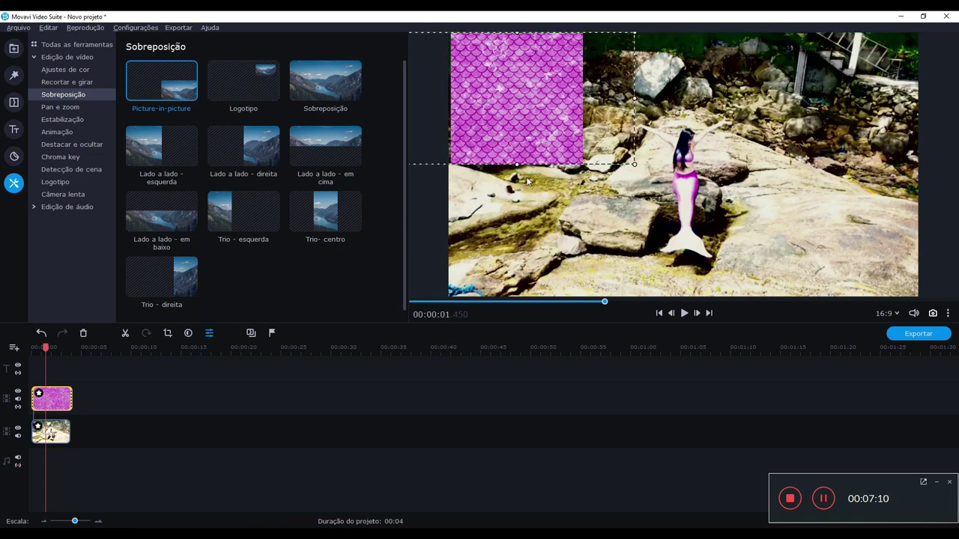
pyautogui.moveTo(517, 167); pyautogui.dragTo(516, 275)
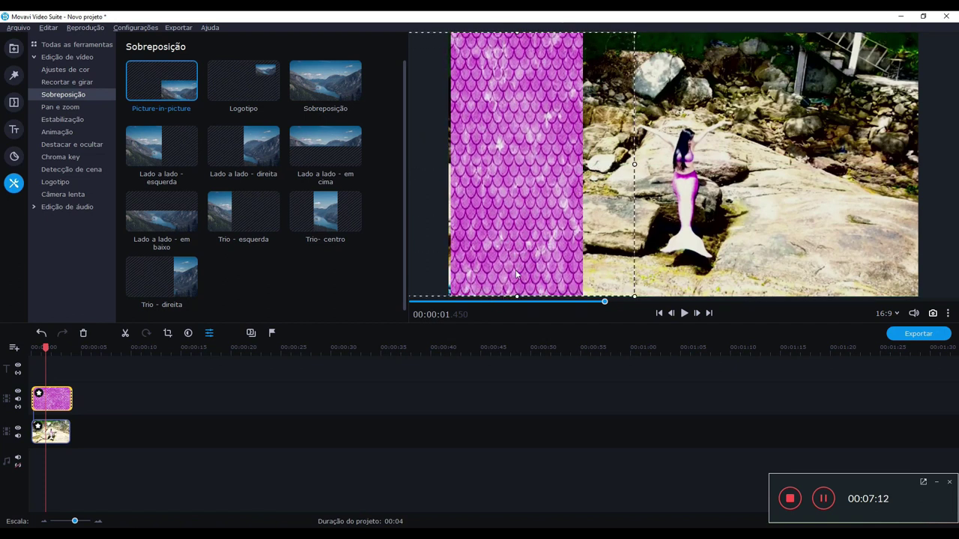
pyautogui.moveTo(635, 166); pyautogui.dragTo(690, 165)
pyautogui.moveTo(464, 171); pyautogui.dragTo(409, 165)
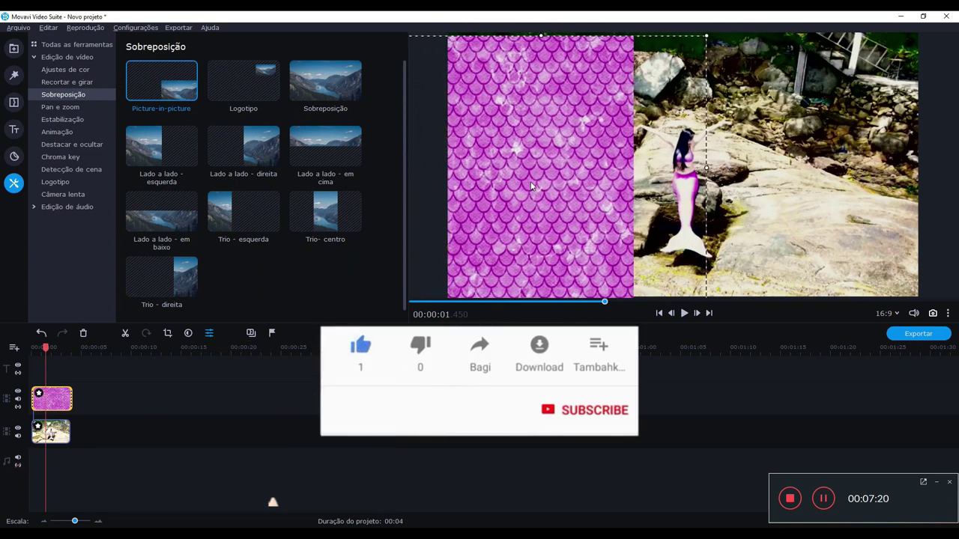
pyautogui.click(660, 388)
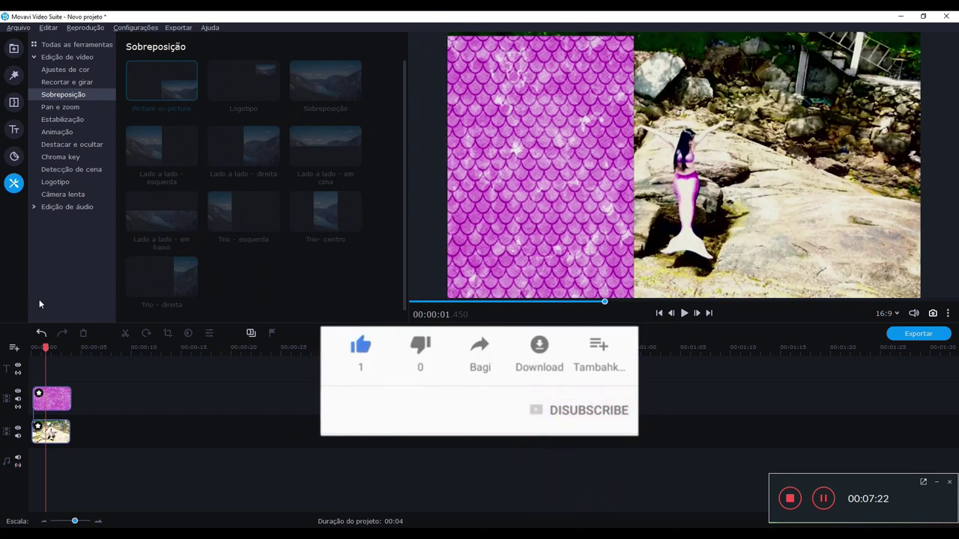
# Step: Add the favourite title Texto simples at the start of the title track and trim it to the length of the clips below
pyautogui.click(13, 129)
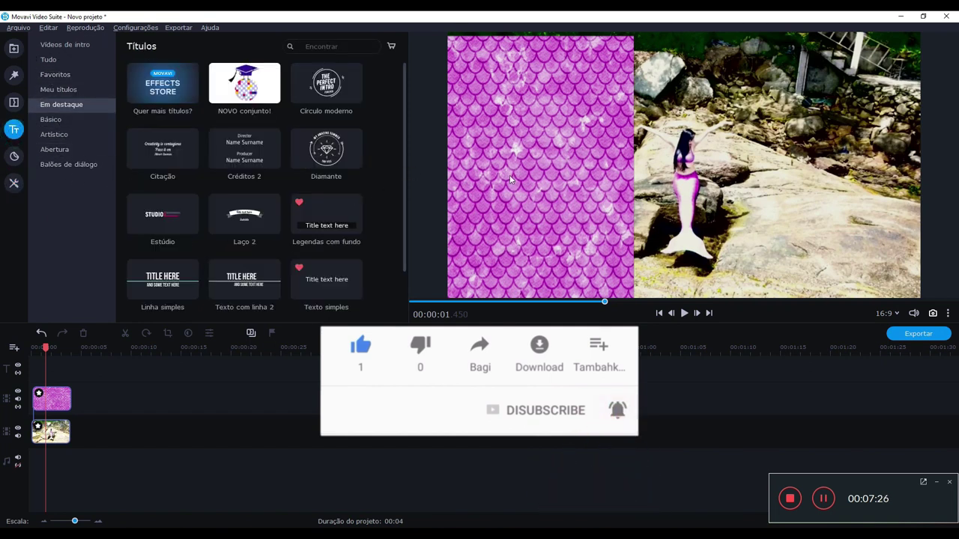
pyautogui.scroll(-2, 281, 185)
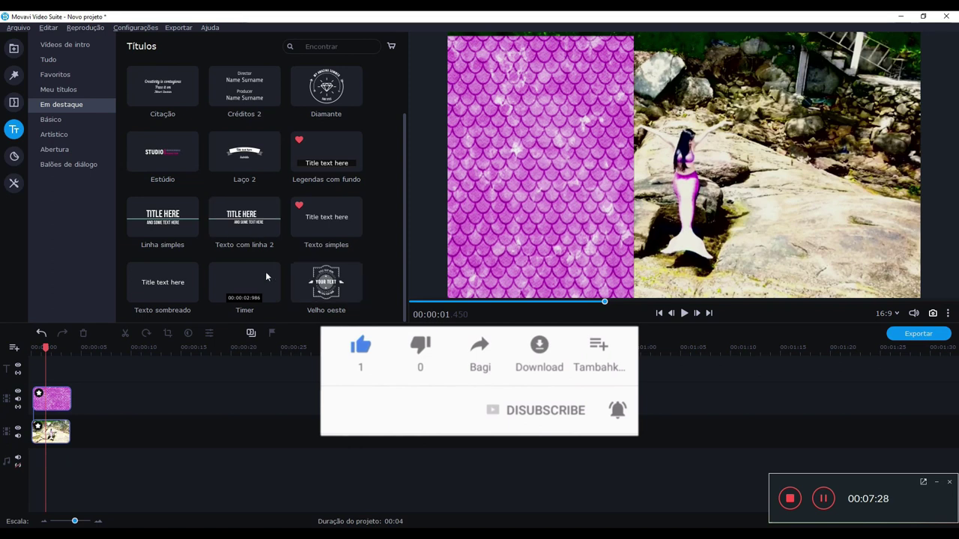
pyautogui.click(62, 75)
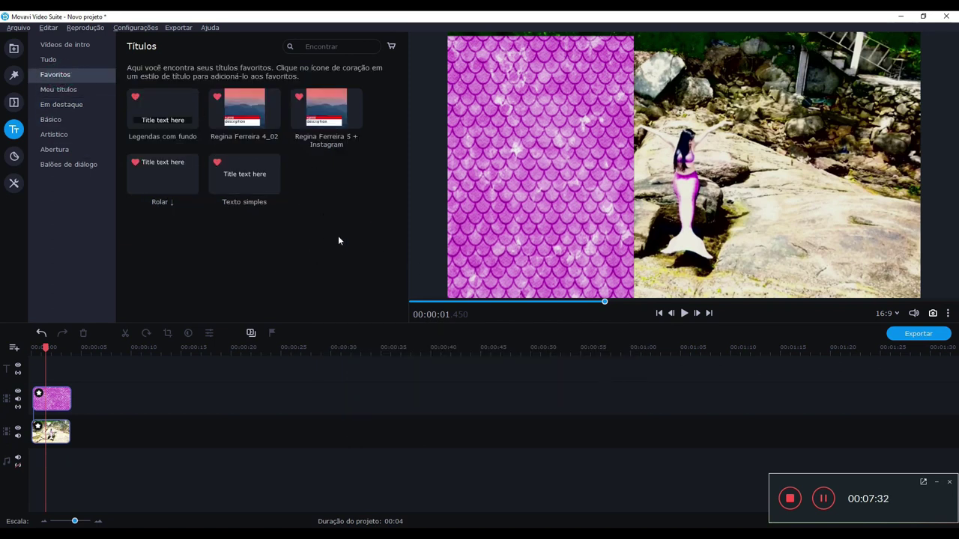
pyautogui.moveTo(252, 174); pyautogui.dragTo(30, 355)
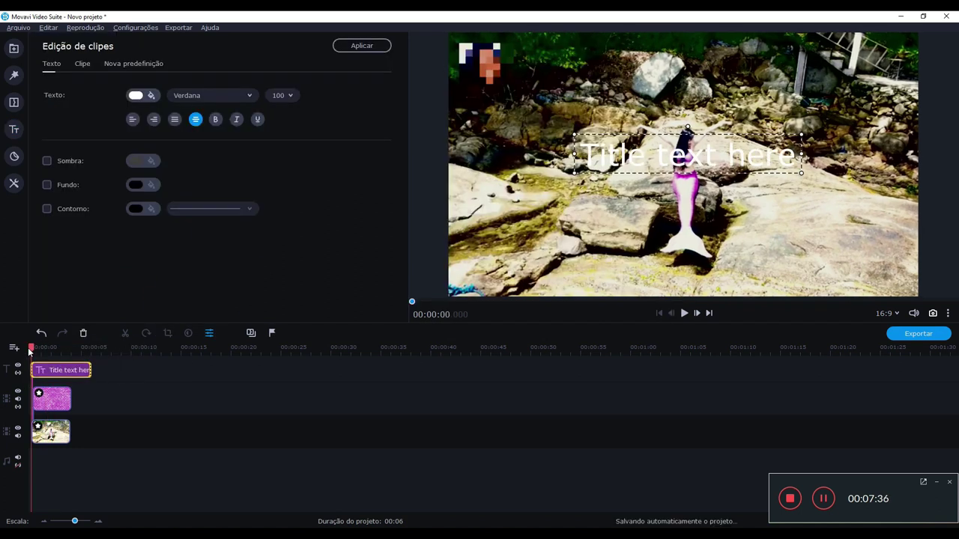
pyautogui.moveTo(91, 375); pyautogui.dragTo(54, 372)
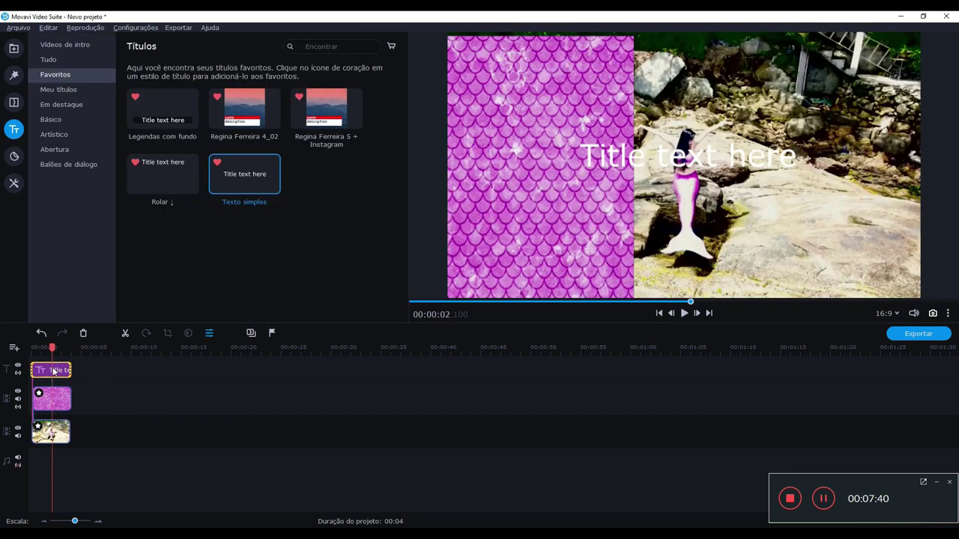
# Step: Replace the title's placeholder text with "Sereia na Praia de Porto Belo" and place it over the fish-scale image
pyautogui.doubleClick(48, 371)
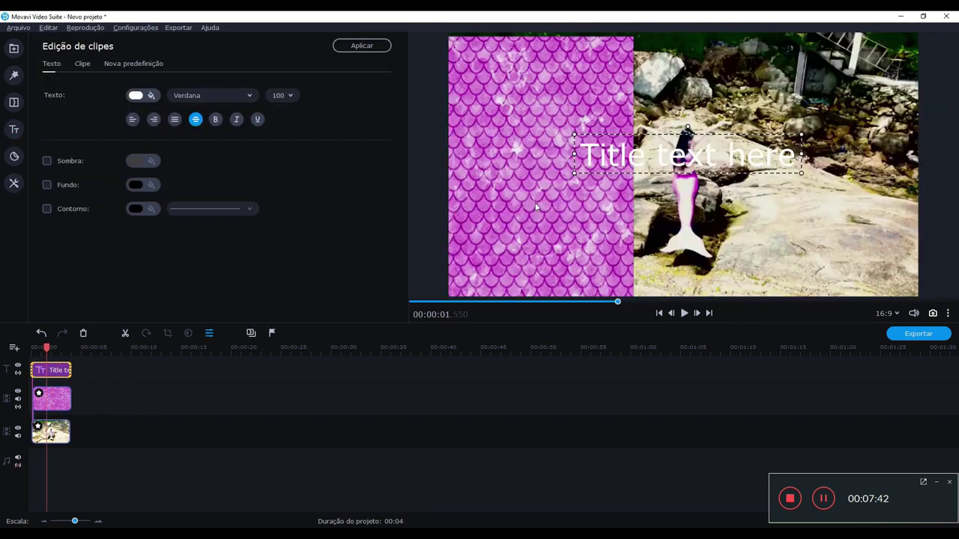
pyautogui.doubleClick(595, 168)
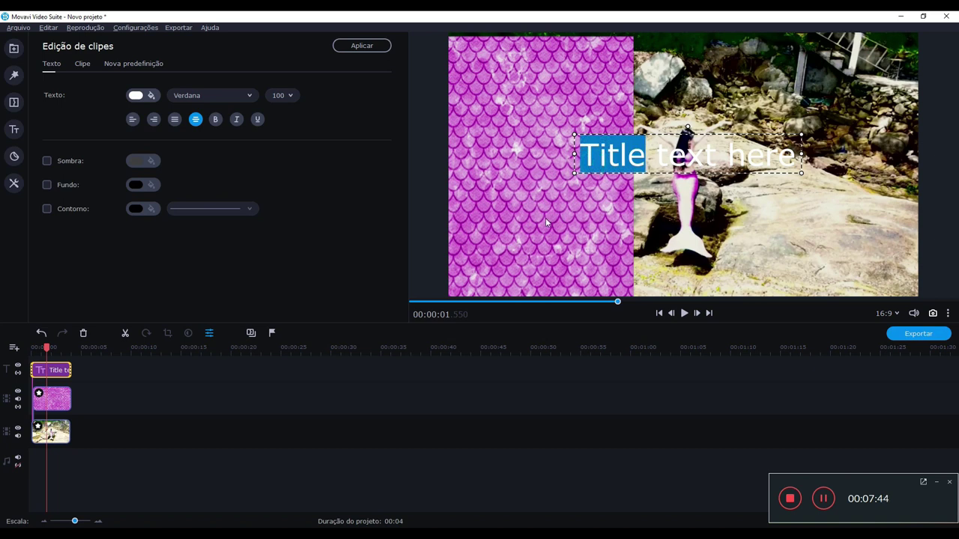
pyautogui.write('Sereia')
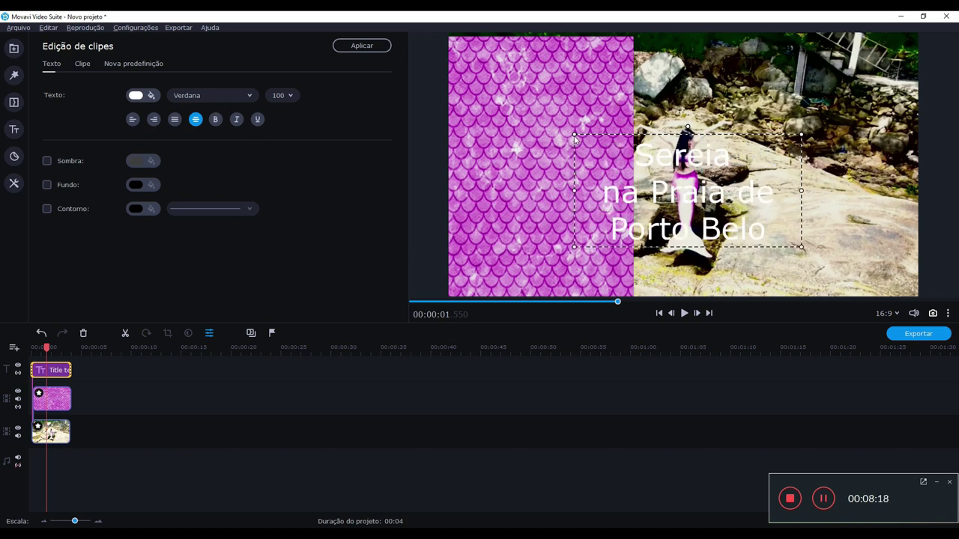
pyautogui.moveTo(671, 200); pyautogui.dragTo(515, 138)
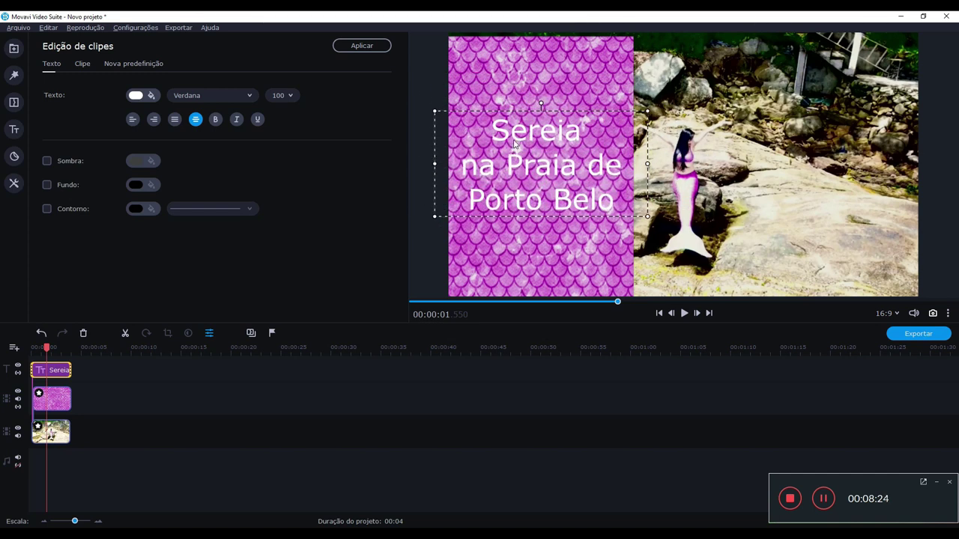
# Step: Try red and cyan for the title text, and set its colour to bright green #00ff00
pyautogui.click(153, 97)
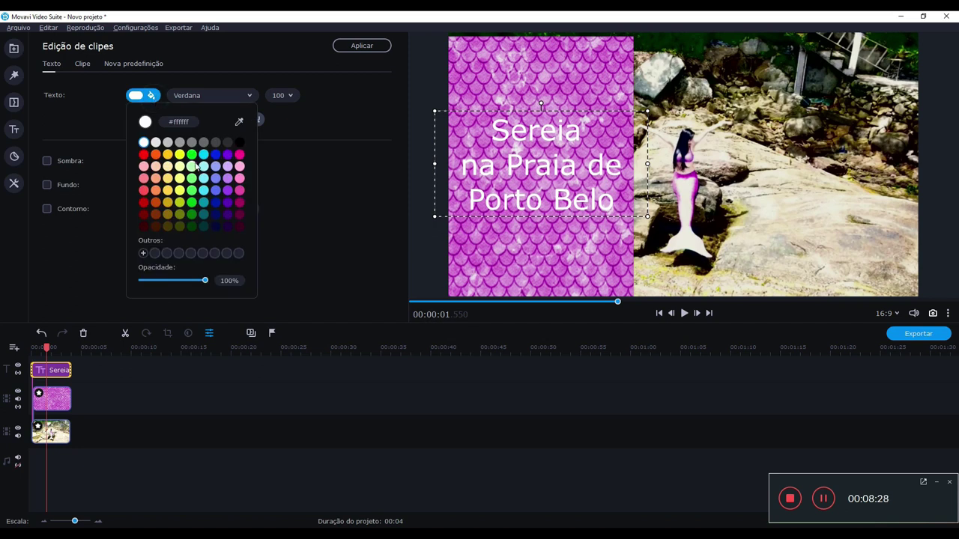
pyautogui.click(143, 155)
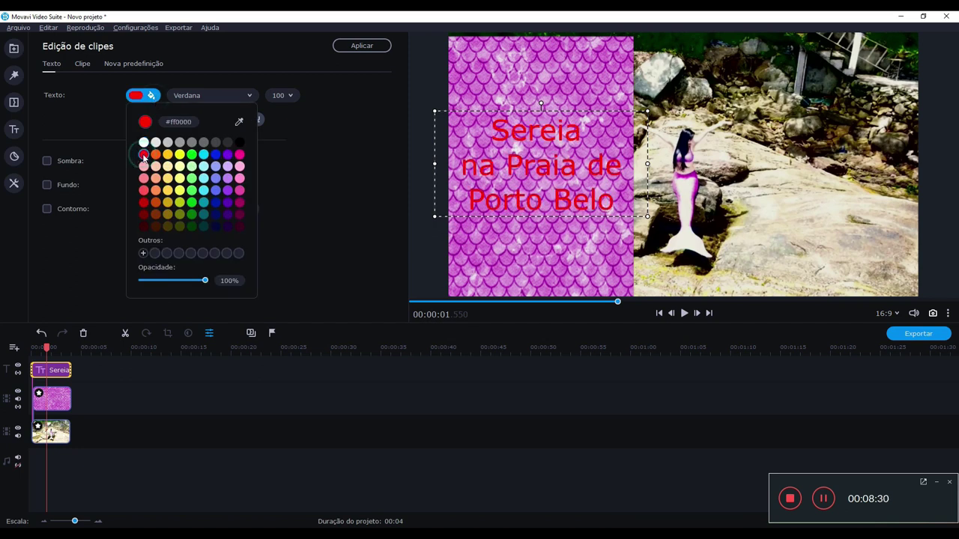
pyautogui.click(191, 155)
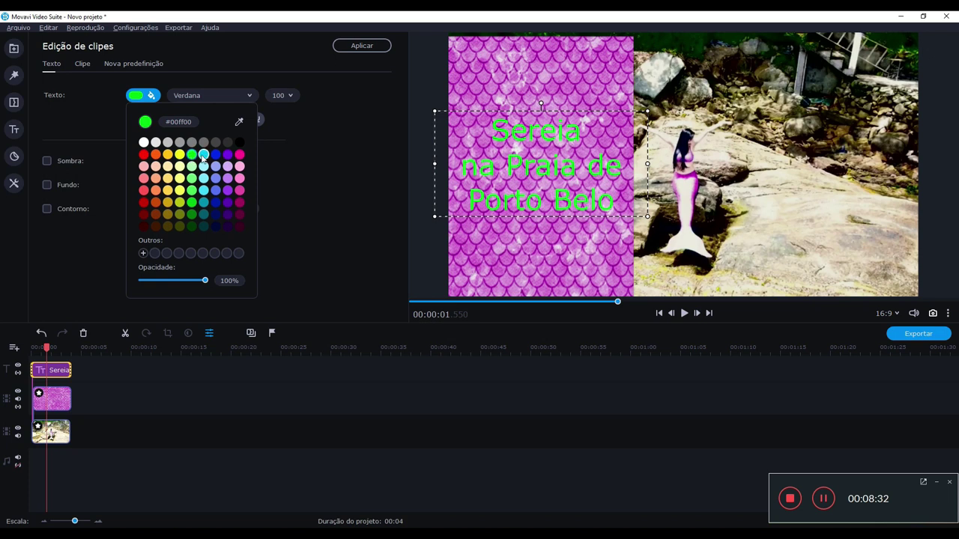
pyautogui.click(203, 155)
pyautogui.click(191, 155)
pyautogui.click(240, 100)
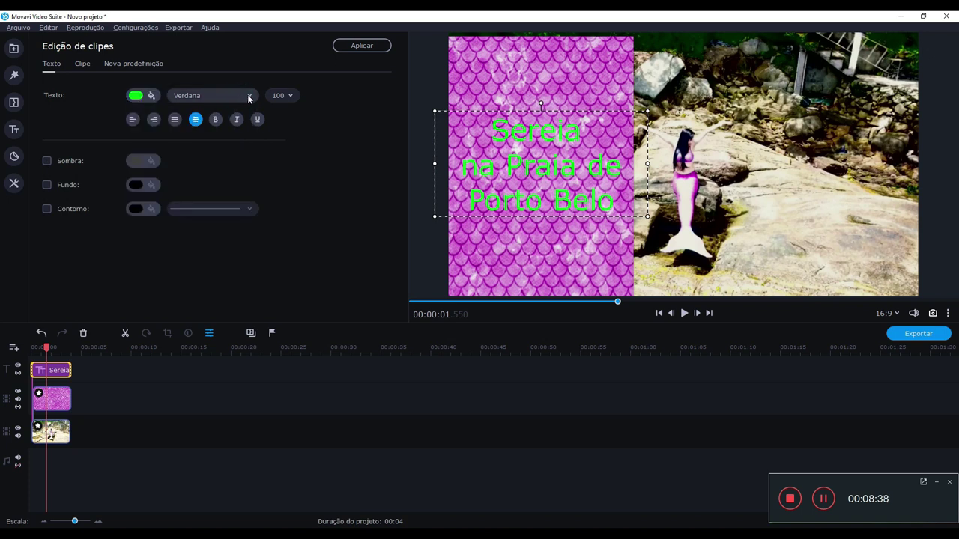
# Step: Set the title font to Impact and shrink the text box to fit within the fish-scale image
pyautogui.click(249, 98)
pyautogui.scroll(-3, 199, 159)
pyautogui.scroll(8, 206, 154)
pyautogui.scroll(15, 204, 153)
pyautogui.scroll(-10, 198, 160)
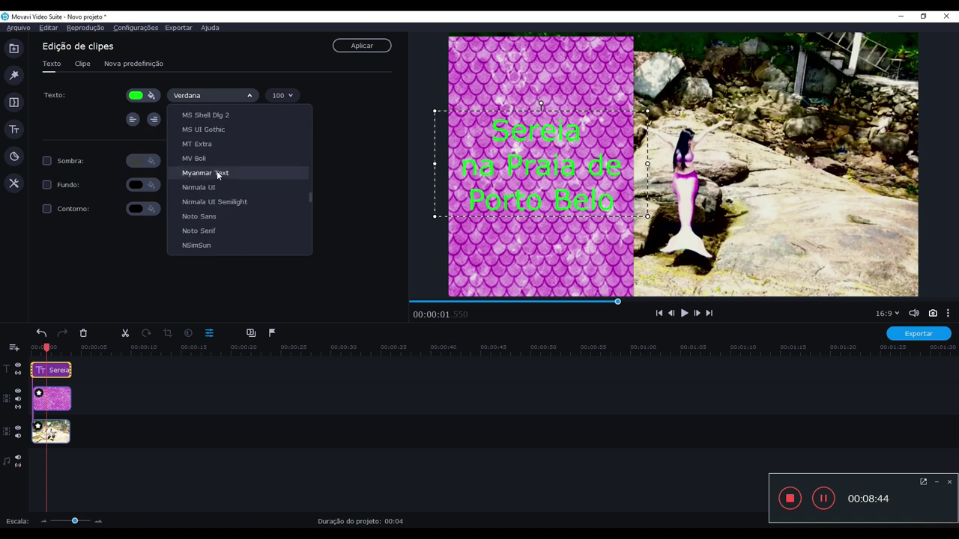
pyautogui.scroll(12, 216, 168)
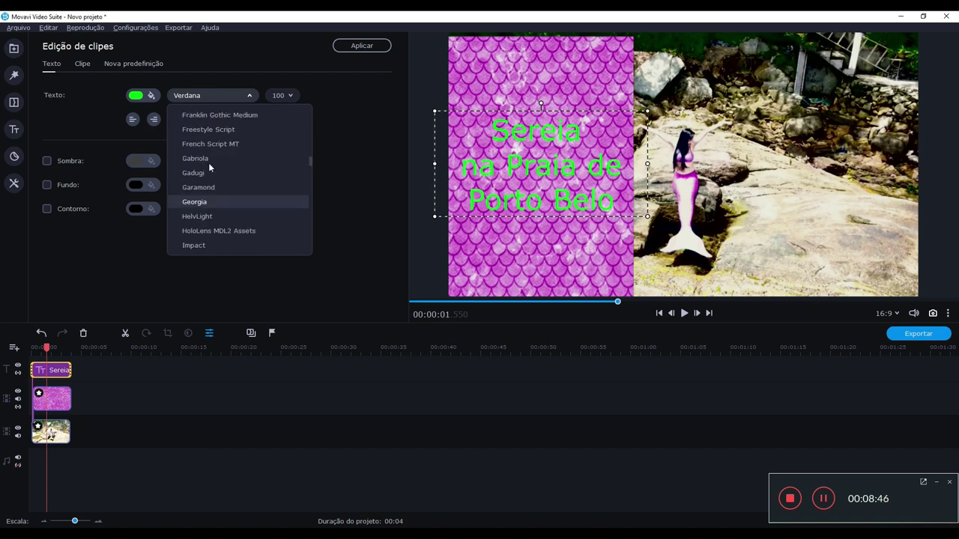
pyautogui.scroll(-1, 219, 162)
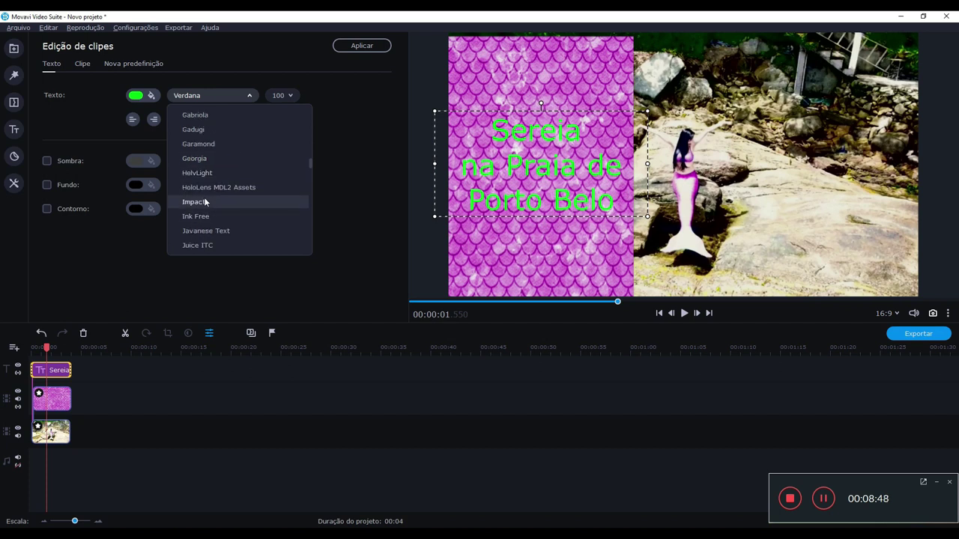
pyautogui.click(205, 201)
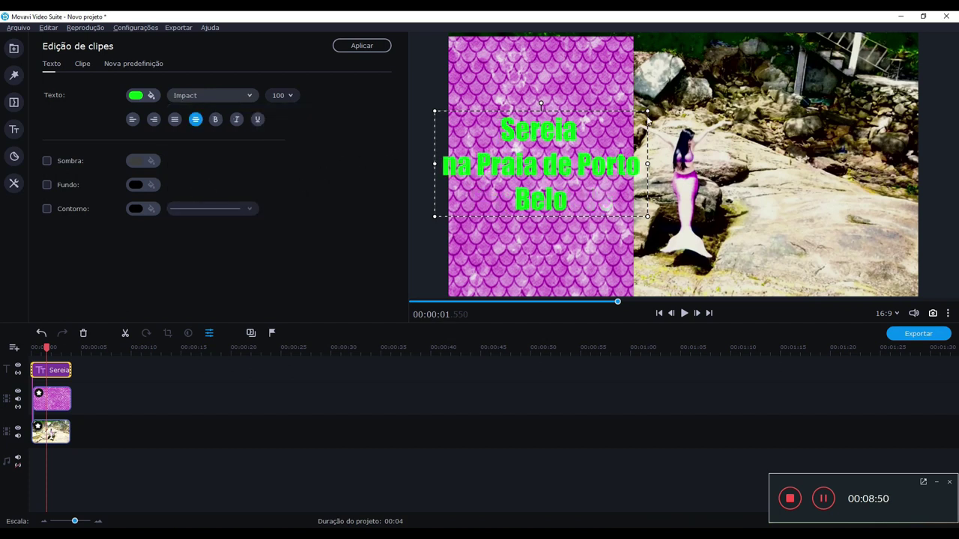
pyautogui.moveTo(649, 114); pyautogui.dragTo(603, 132)
pyautogui.moveTo(529, 141)
pyautogui.mouseDown()
pyautogui.moveTo(552, 91)
pyautogui.moveTo(547, 101)
pyautogui.moveTo(532, 88)
pyautogui.moveTo(547, 144)
pyautogui.mouseUp()
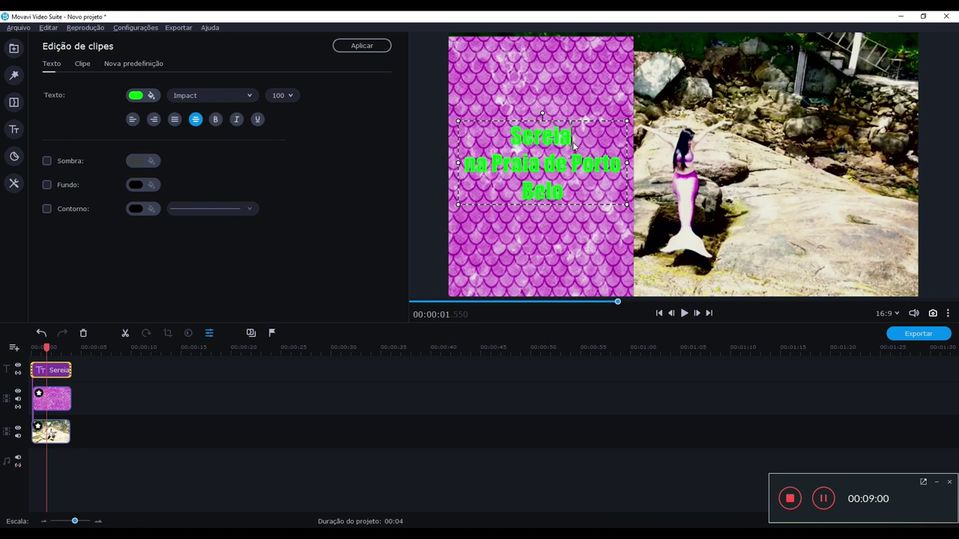
# Step: Delete "na Praia de Porto Belo" from the title, keeping only the word "Sereia"
pyautogui.press('Delete')
pyautogui.press('Delete')
pyautogui.press('Delete')
pyautogui.press('Delete')
pyautogui.press('Delete')
pyautogui.press('Delete')
pyautogui.press('Delete')
pyautogui.press('Delete')
pyautogui.press('Delete')
pyautogui.press('Delete')
pyautogui.press('Delete')
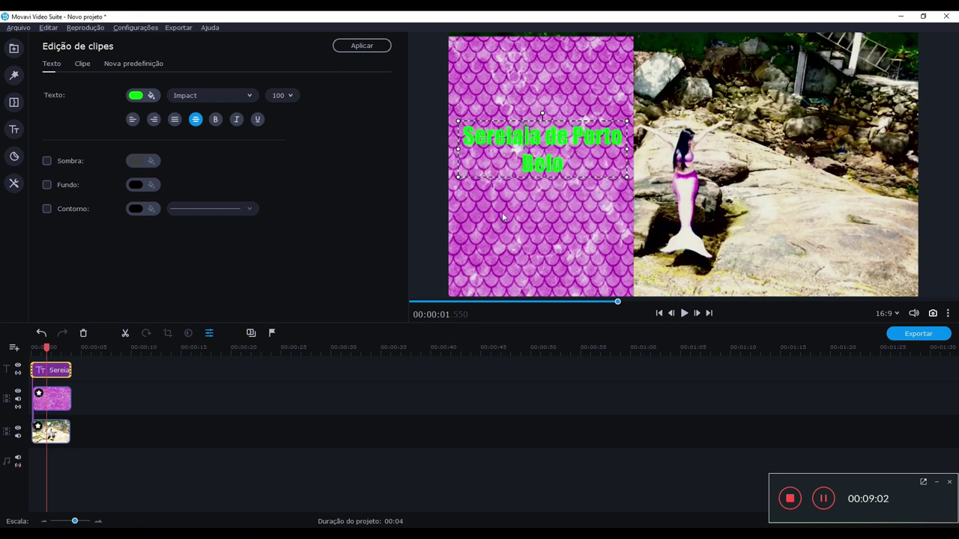
pyautogui.press('Delete')
pyautogui.press('Delete')
pyautogui.press('Delete')
pyautogui.press('Delete')
pyautogui.press('Delete')
pyautogui.press('Delete')
pyautogui.press('Delete')
pyautogui.press('Delete')
pyautogui.press('Delete')
pyautogui.press('Delete')
pyautogui.press('Delete')
pyautogui.press('Delete')
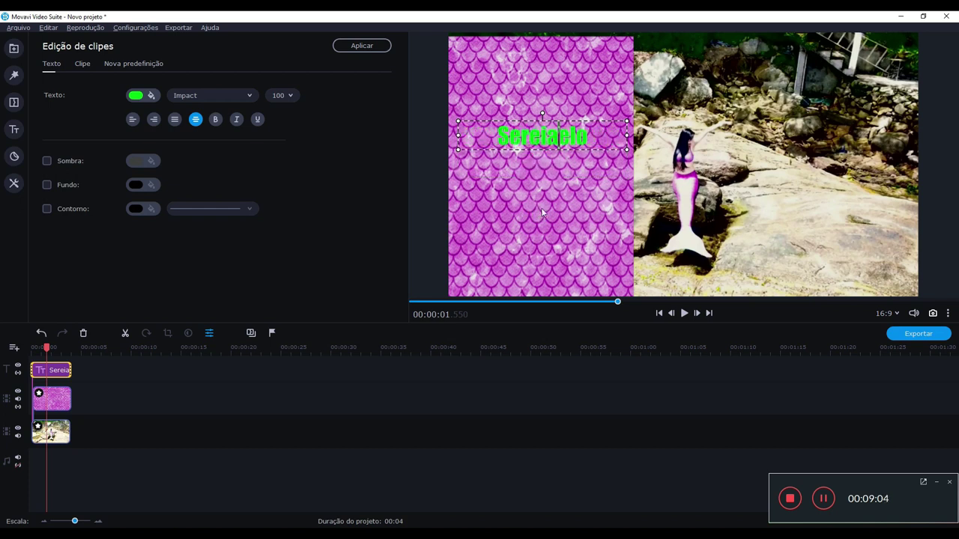
# Step: Enlarge the "Sereia" title and move it to the top of the fish-scale image
pyautogui.moveTo(627, 139); pyautogui.dragTo(634, 111)
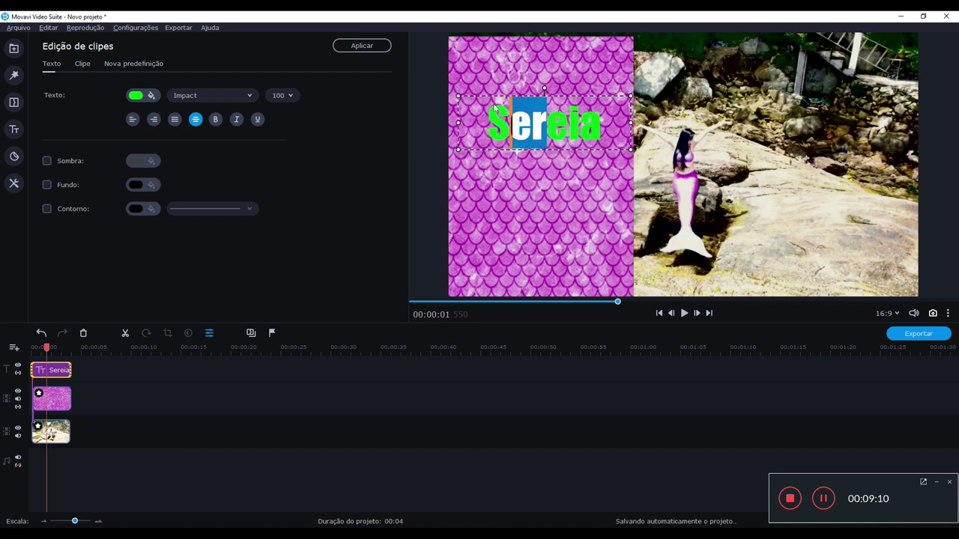
pyautogui.click(547, 214)
pyautogui.moveTo(561, 140); pyautogui.dragTo(568, 97)
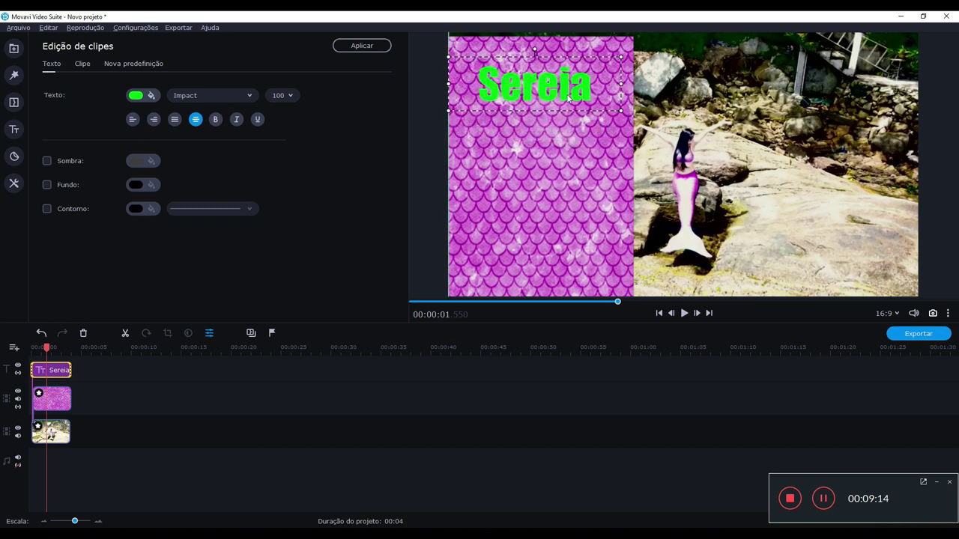
pyautogui.click(533, 189)
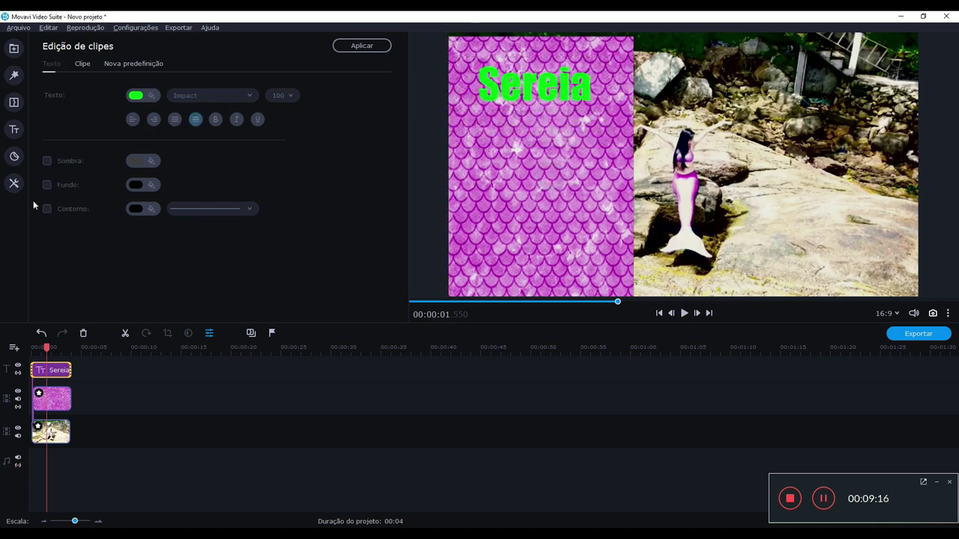
# Step: Add a second Texto simples title beneath the "Sereia" title on the timeline and trim it to the same length
pyautogui.click(13, 129)
pyautogui.moveTo(248, 177); pyautogui.dragTo(28, 342)
pyautogui.moveTo(209, 184); pyautogui.dragTo(72, 388)
# Step: Replace the second title's placeholder text with "na Praia" and colour it bright green #00ff00
pyautogui.doubleClick(45, 384)
pyautogui.doubleClick(57, 388)
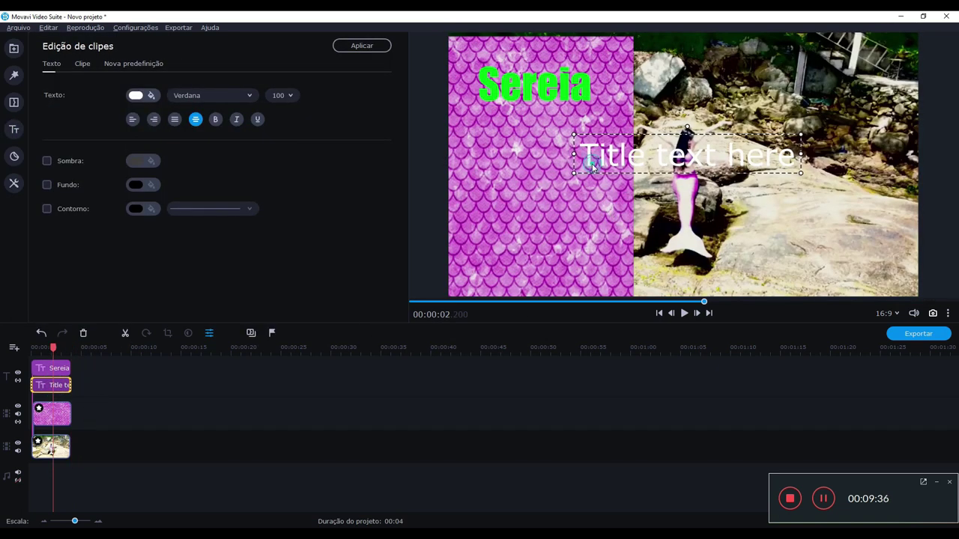
pyautogui.doubleClick(591, 167)
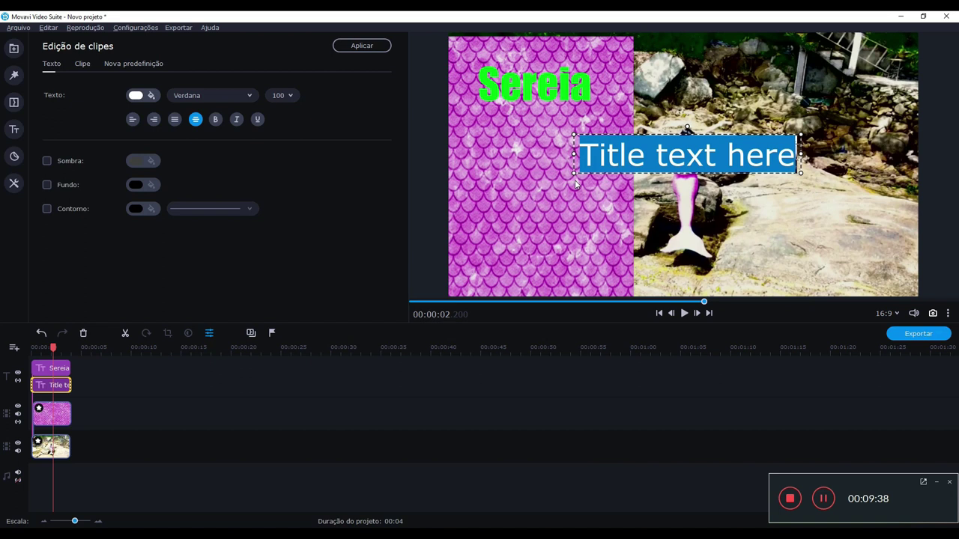
pyautogui.write('na Pr')
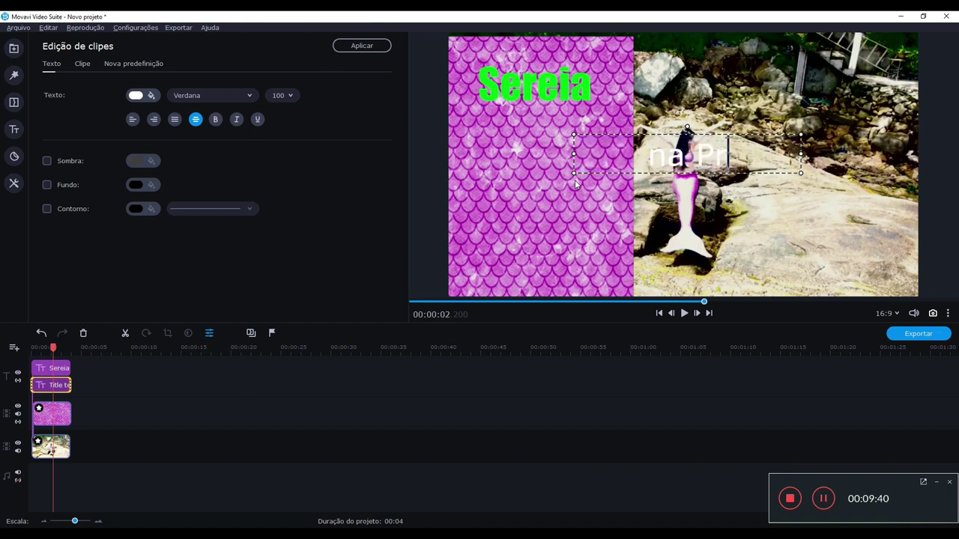
pyautogui.write('aia')
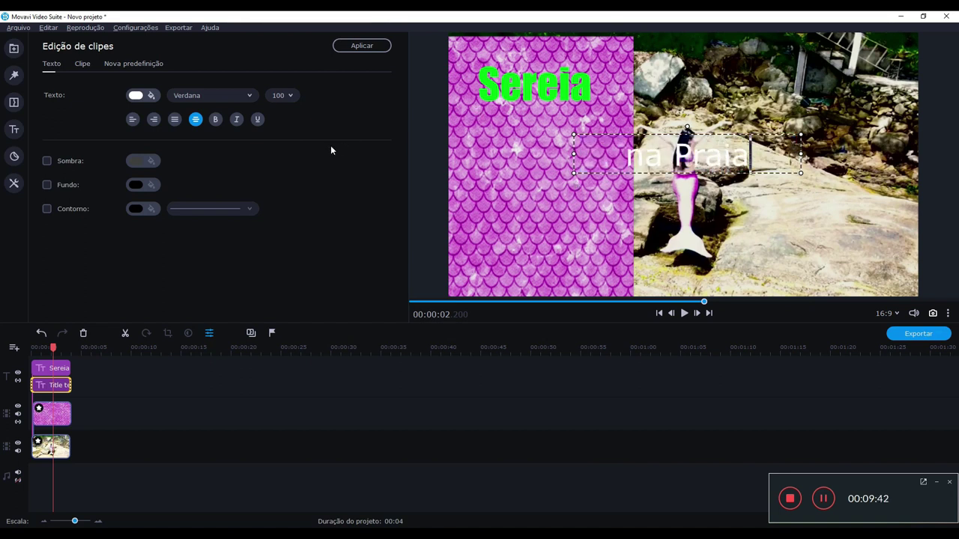
pyautogui.click(152, 95)
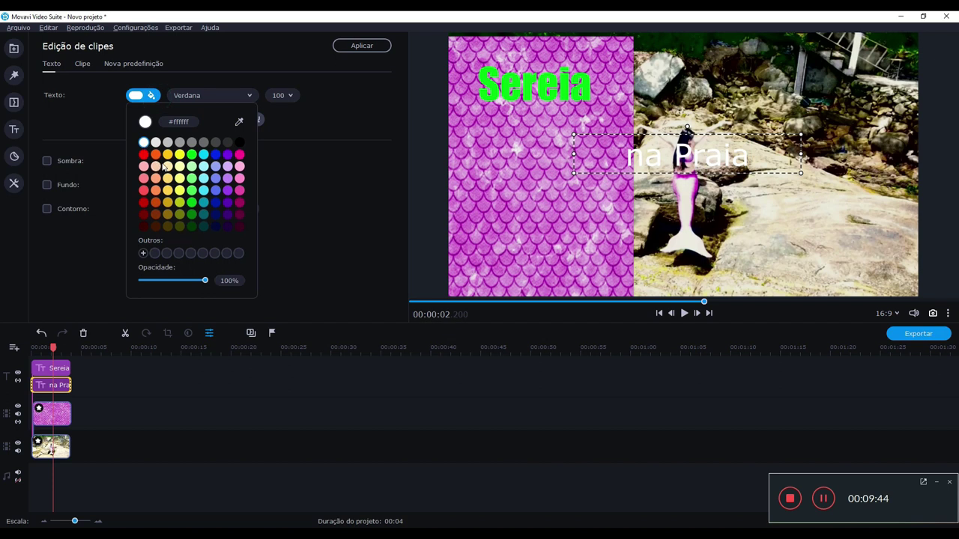
pyautogui.click(192, 154)
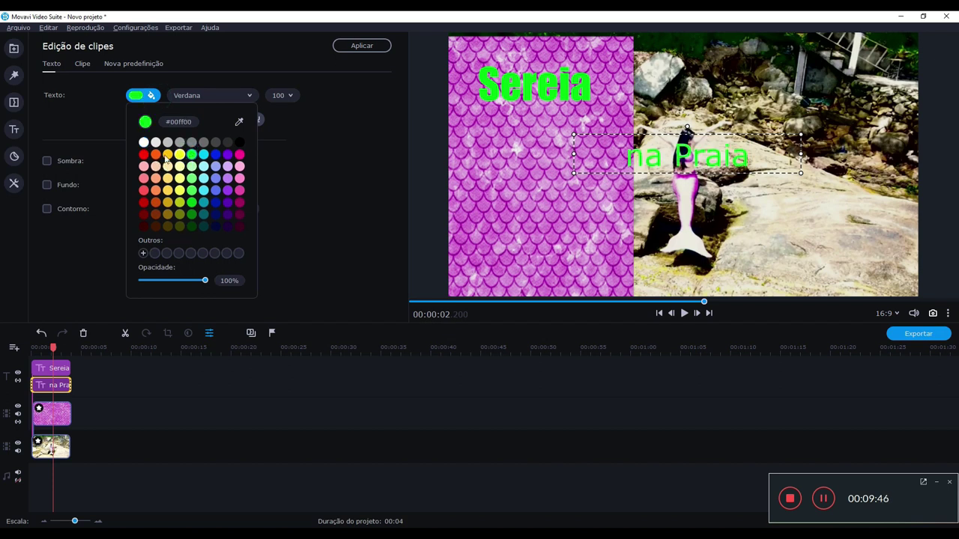
# Step: Set the "na Praia" title's font to Impact and place the title on the fish-scale panel
pyautogui.click(236, 97)
pyautogui.click(235, 99)
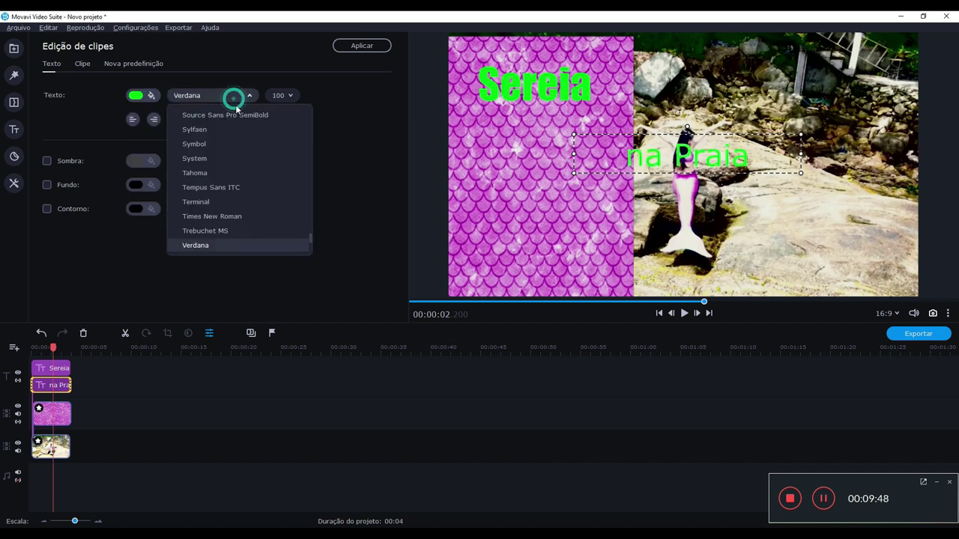
pyautogui.scroll(15, 224, 170)
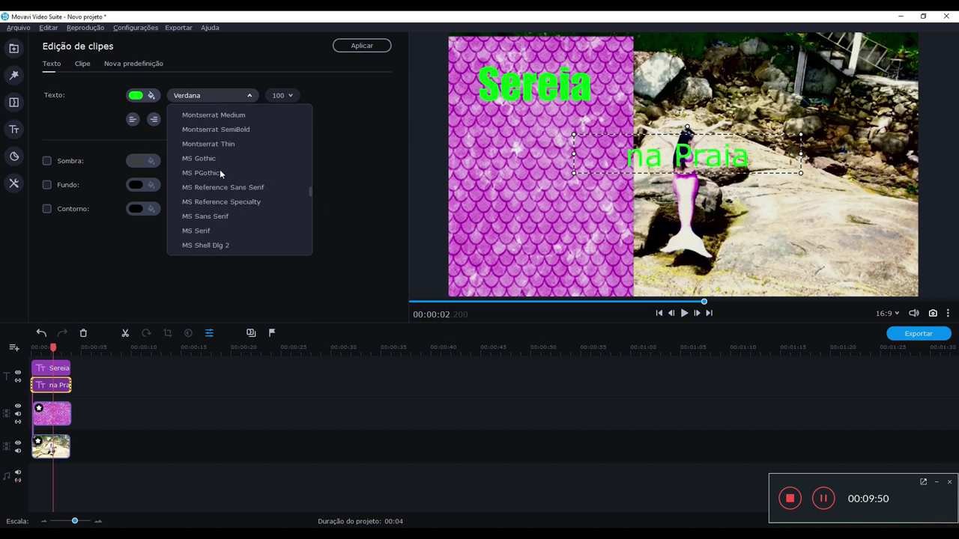
pyautogui.scroll(-10, 222, 168)
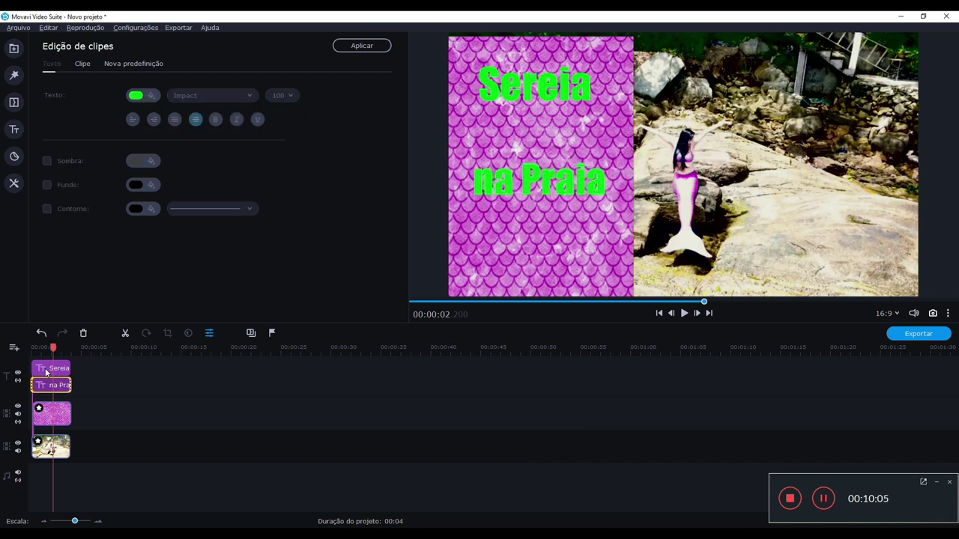
# Step: Move the "Sereia" title down so it sits just above "na Praia" on the fish-scale panel
pyautogui.click(46, 372)
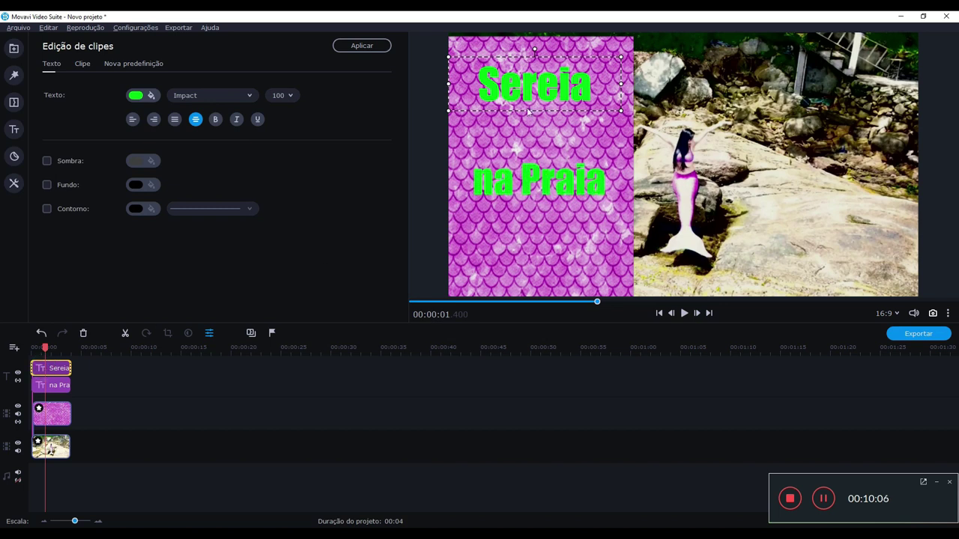
pyautogui.moveTo(542, 122); pyautogui.dragTo(538, 128)
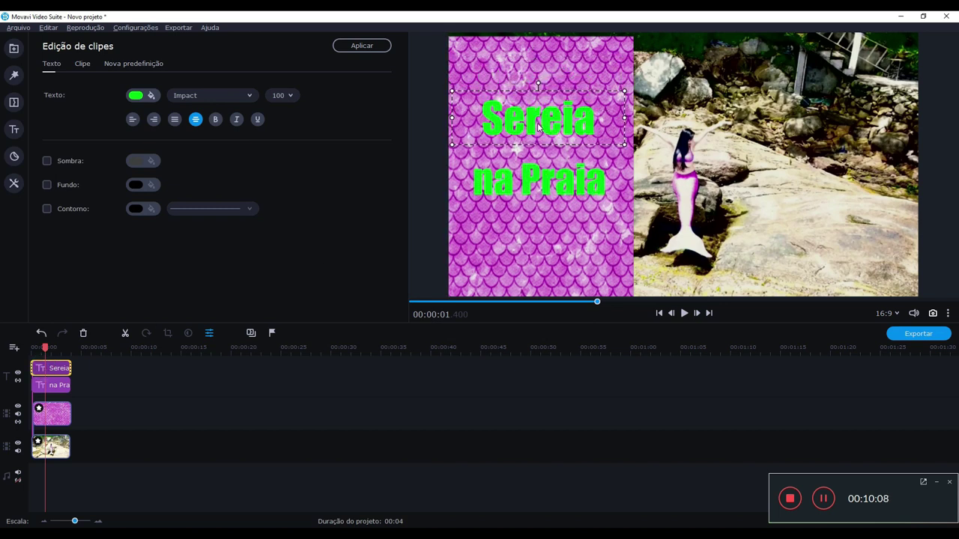
pyautogui.click(705, 268)
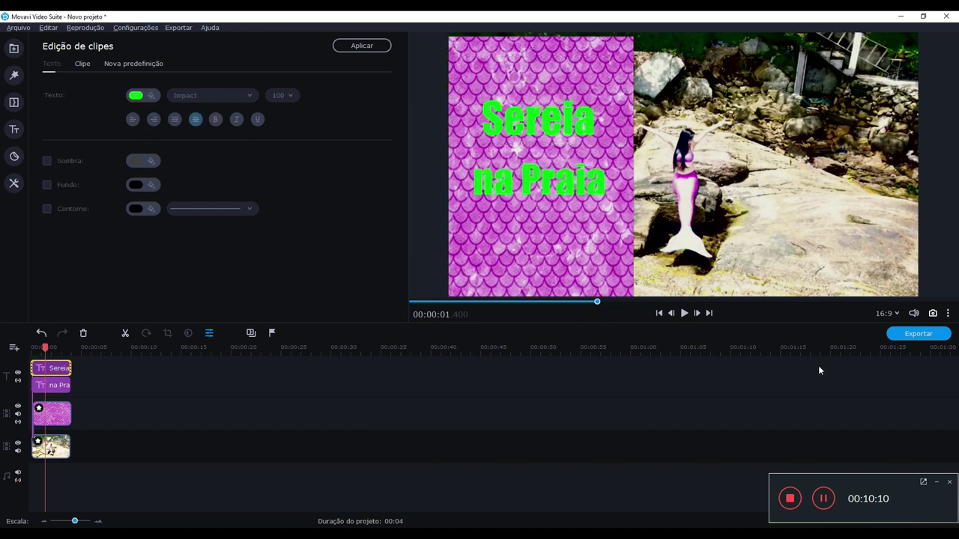
# Step: Save the finished cover frame as a snapshot named "sereia 3" and import it into the media bin
pyautogui.click(933, 313)
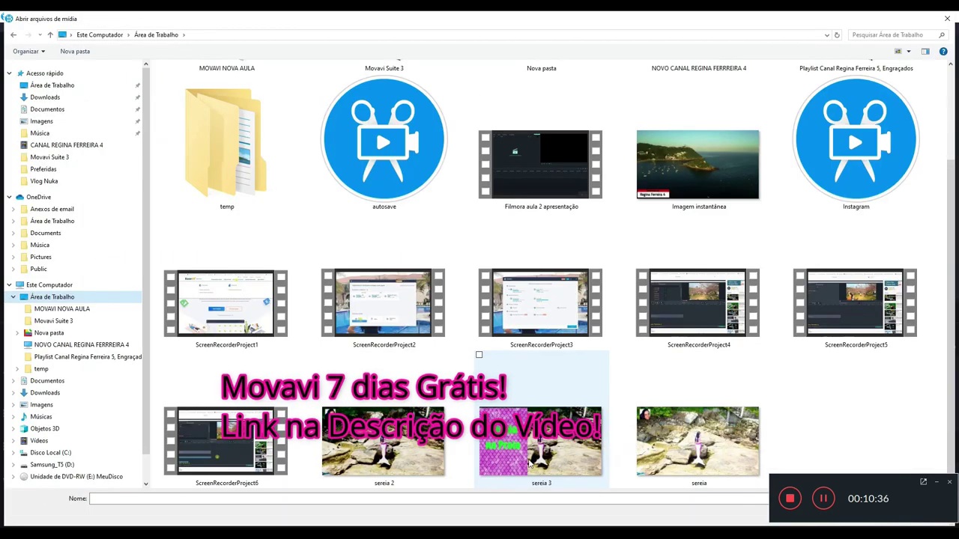
pyautogui.press('Return')
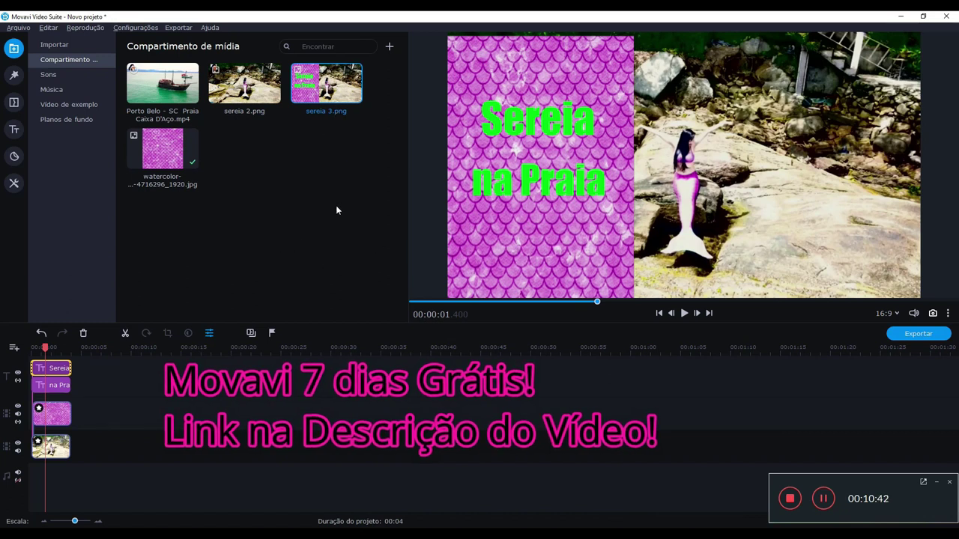
# Step: Delete both titles, the fish-scale overlay and the mermaid image from the timeline
pyautogui.click(55, 387)
pyautogui.press('Delete')
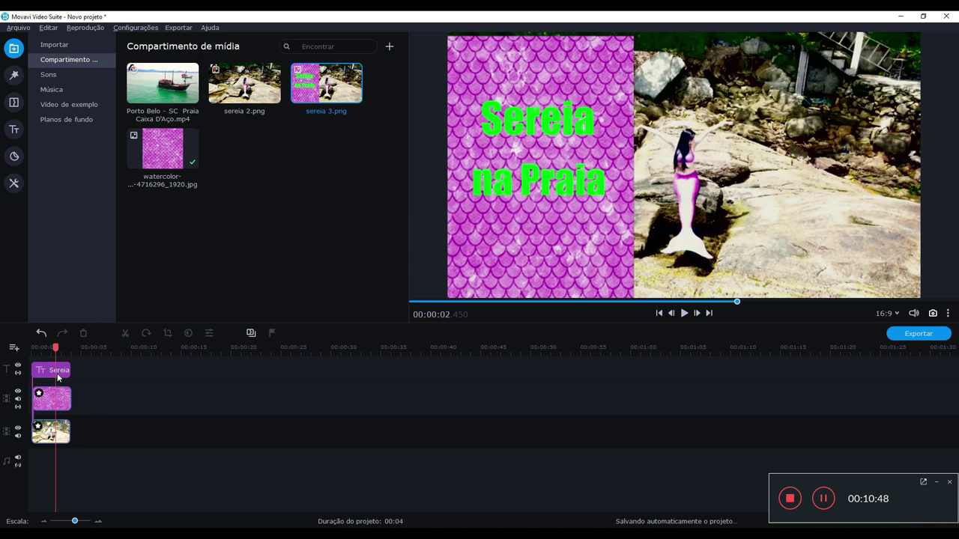
pyautogui.click(49, 367)
pyautogui.press('Delete')
pyautogui.click(50, 409)
pyautogui.press('Delete')
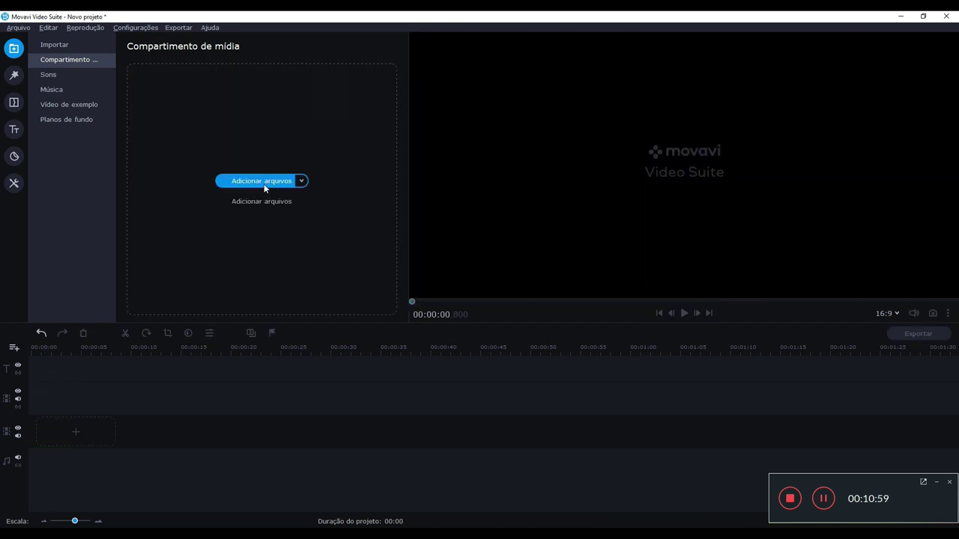
# Step: Import the clips Clothing - 1006, Model - 38962, Photo - 18202, Shop - 10199 and Woman - 22600 and place them on the timeline
pyautogui.click(262, 182)
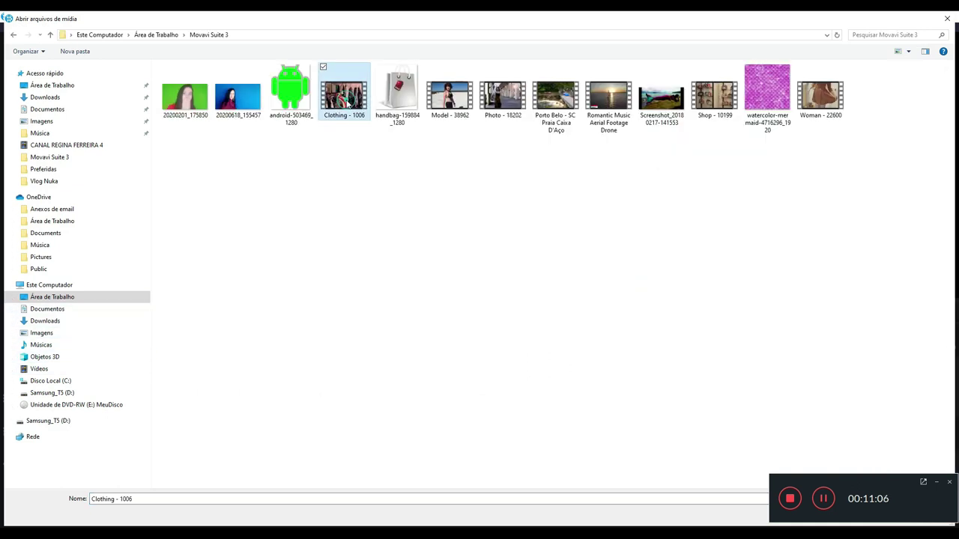
pyautogui.keyDown('ctrl'); pyautogui.click(449, 96); pyautogui.keyUp('ctrl')
pyautogui.keyDown('ctrl'); pyautogui.click(503, 96); pyautogui.keyUp('ctrl')
pyautogui.keyDown('ctrl'); pyautogui.click(714, 96); pyautogui.keyUp('ctrl')
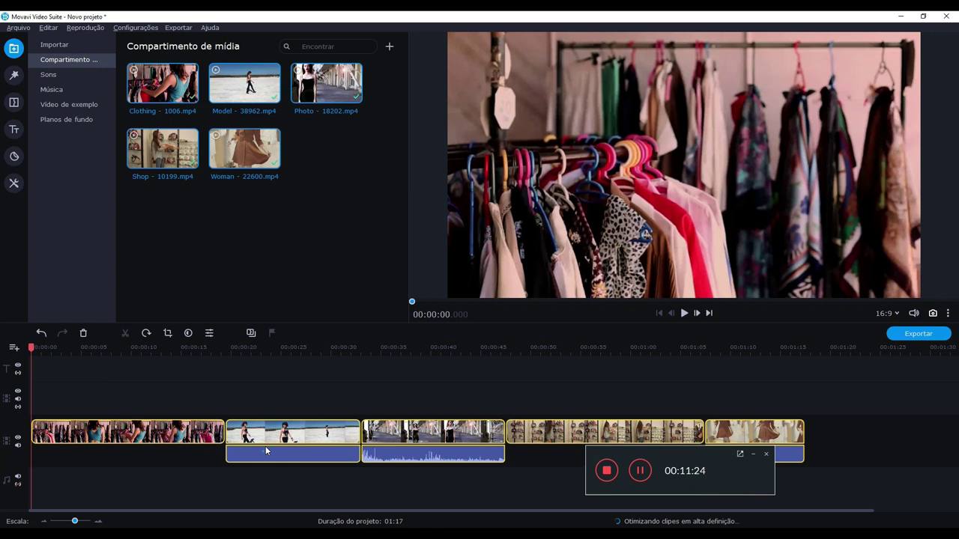
pyautogui.click(266, 448)
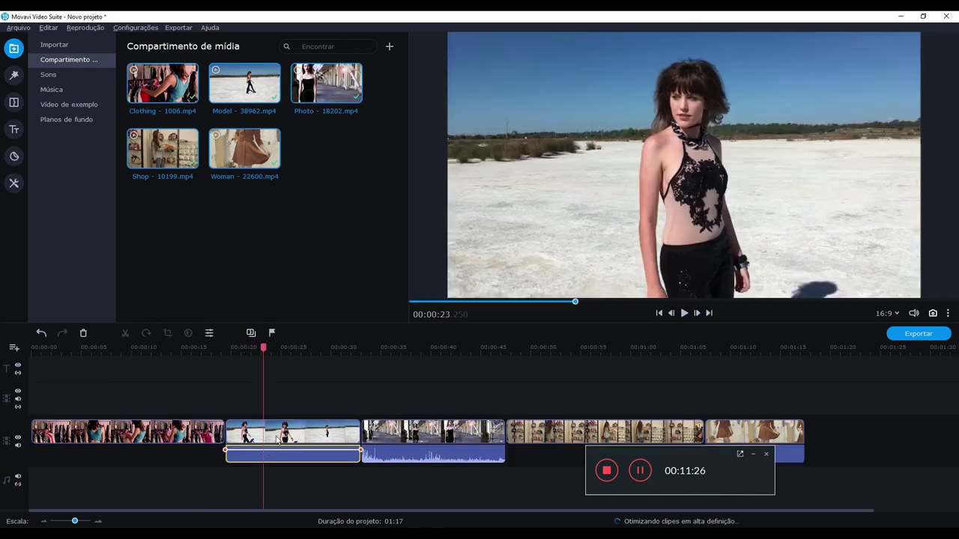
pyautogui.click(722, 464)
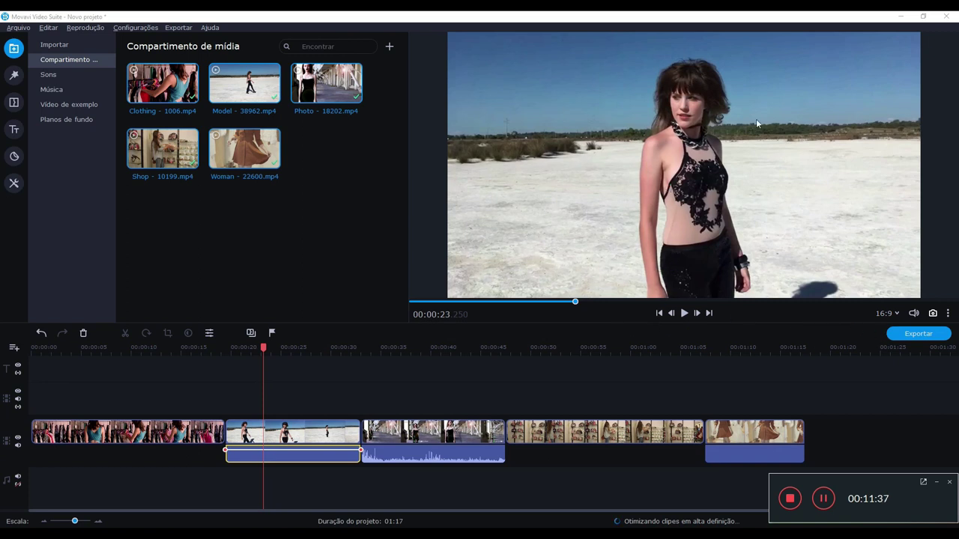
pyautogui.click(933, 313)
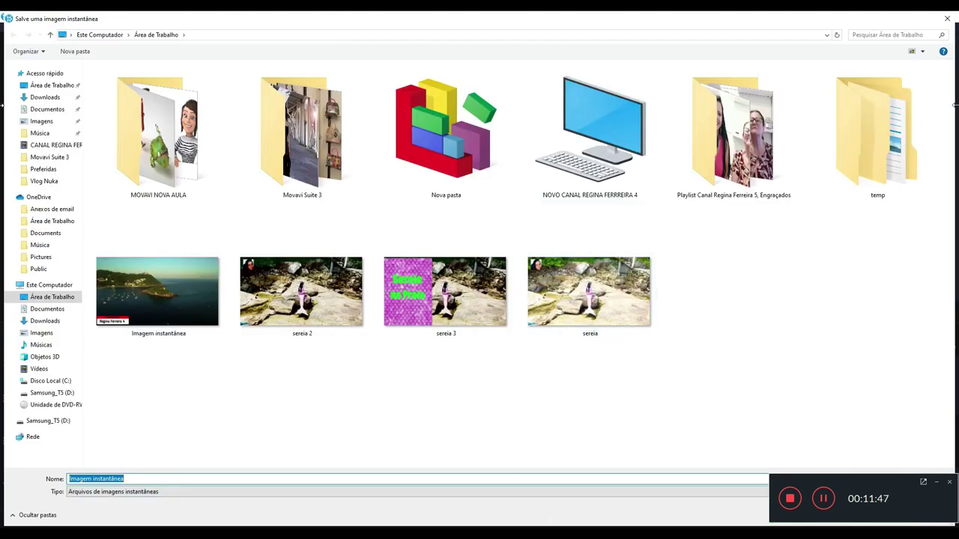
pyautogui.click(947, 18)
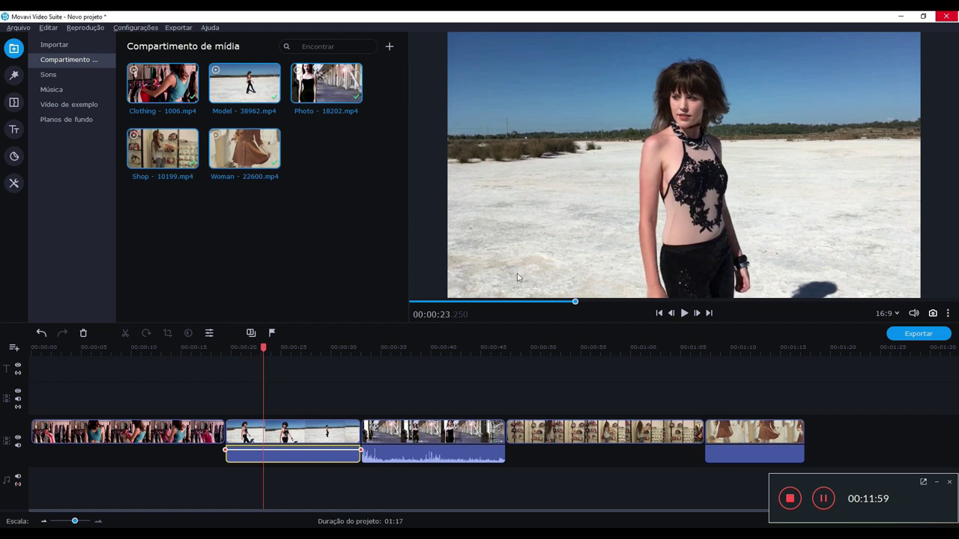
# Step: Preview the Shop - 10199 clip on the timeline, starting at about 00:00:51
pyautogui.click(197, 352)
pyautogui.click(548, 373)
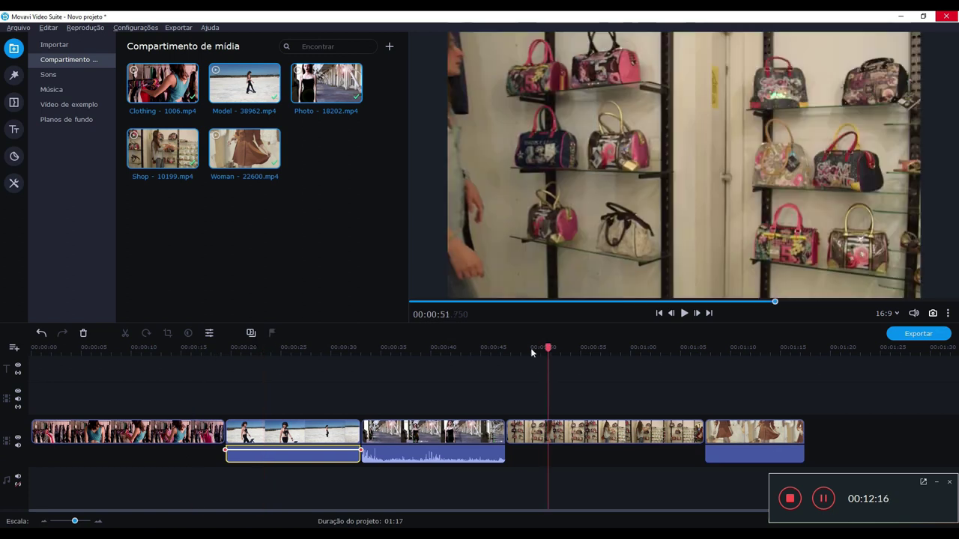
pyautogui.click(683, 313)
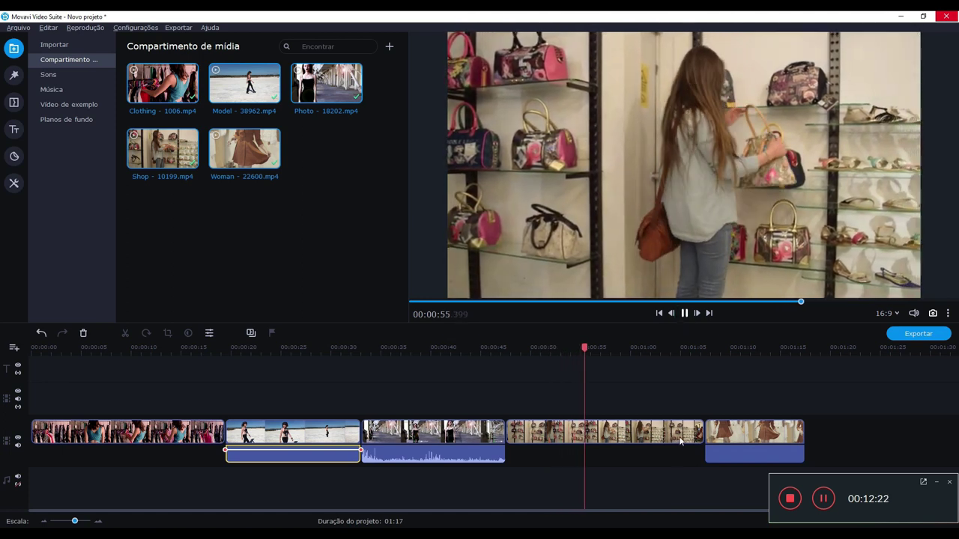
pyautogui.click(713, 372)
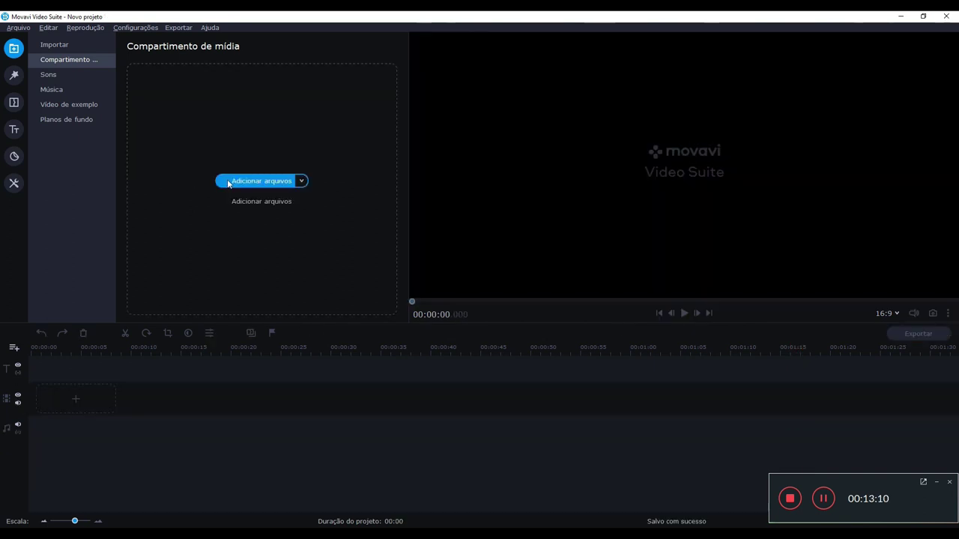
# Step: Import the clip Woman - 22600 into the new project and place it at the start of the video track
pyautogui.click(224, 182)
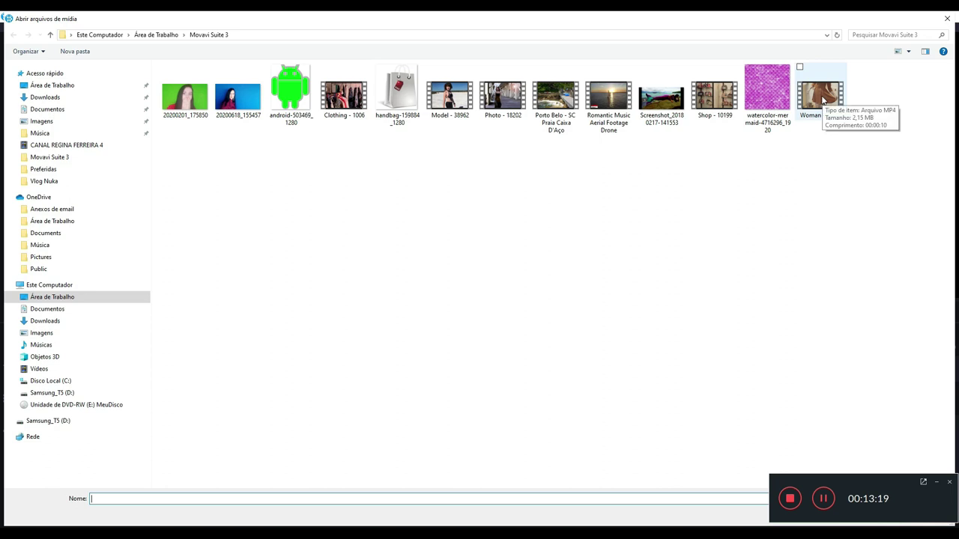
pyautogui.doubleClick(821, 96)
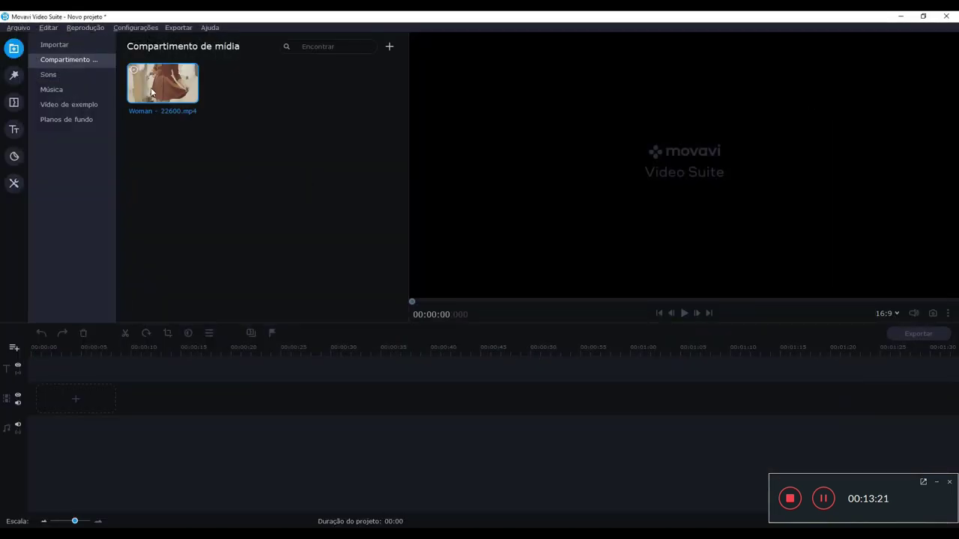
pyautogui.moveTo(163, 83); pyautogui.dragTo(35, 397)
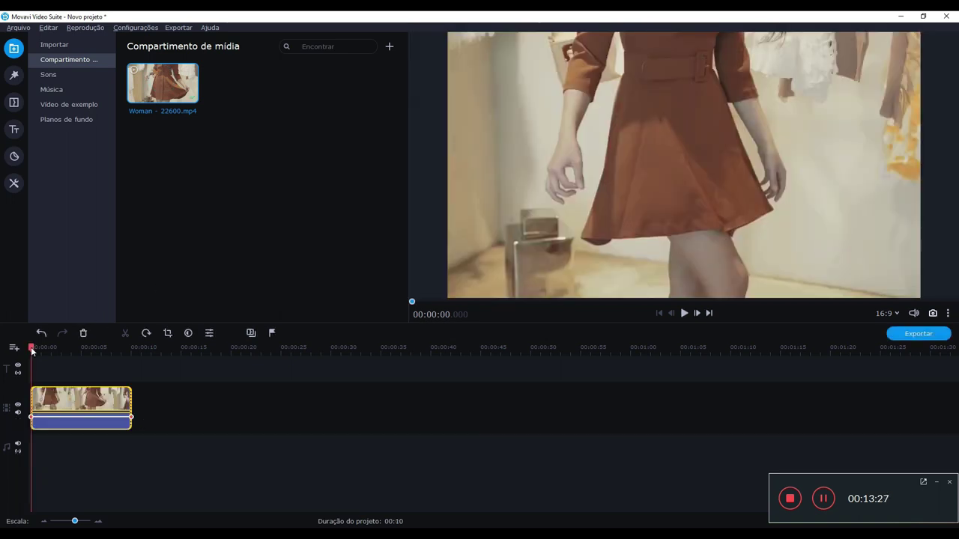
# Step: Import woman-4495395_1280 from Downloads and place it on the overlay track at the start of the Woman clip
pyautogui.click(54, 45)
pyautogui.click(240, 162)
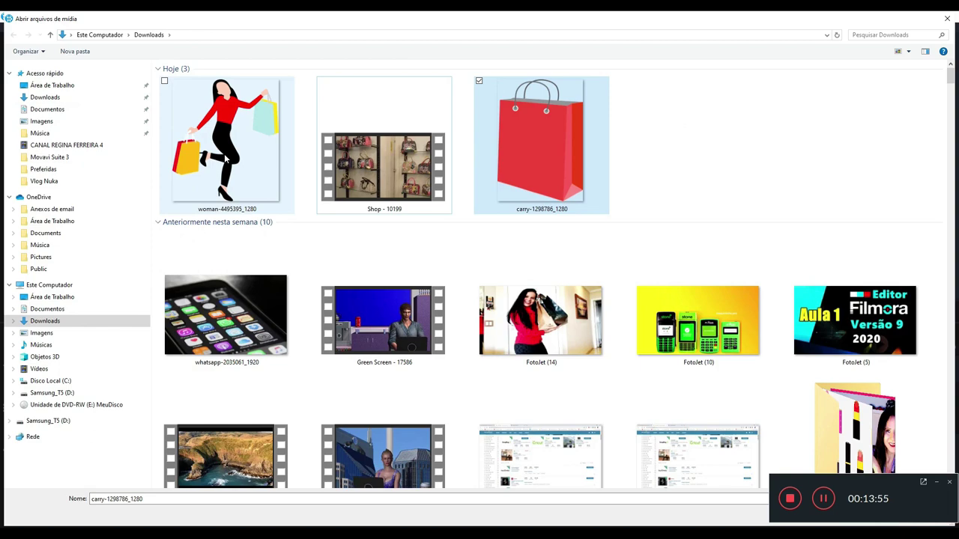
pyautogui.doubleClick(225, 157)
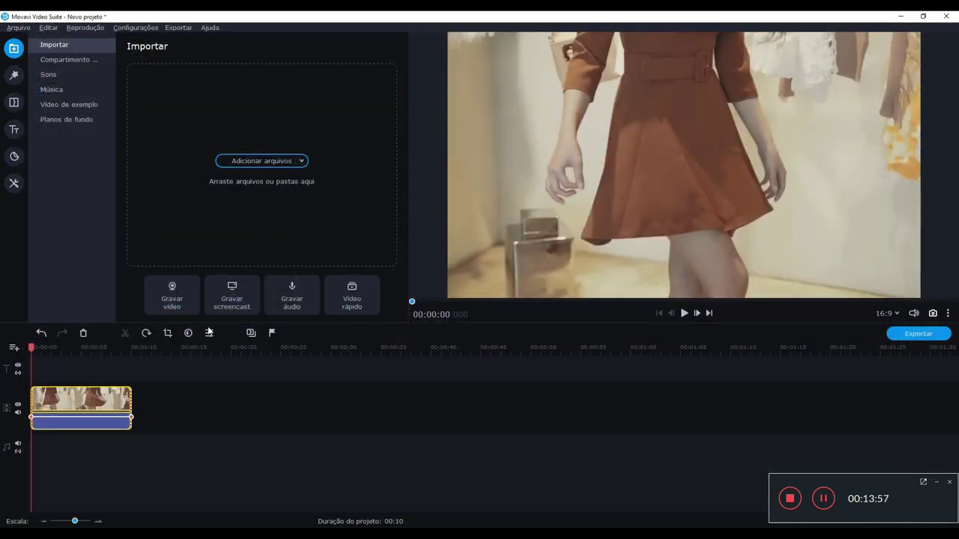
pyautogui.click(63, 61)
pyautogui.moveTo(240, 93); pyautogui.dragTo(143, 399)
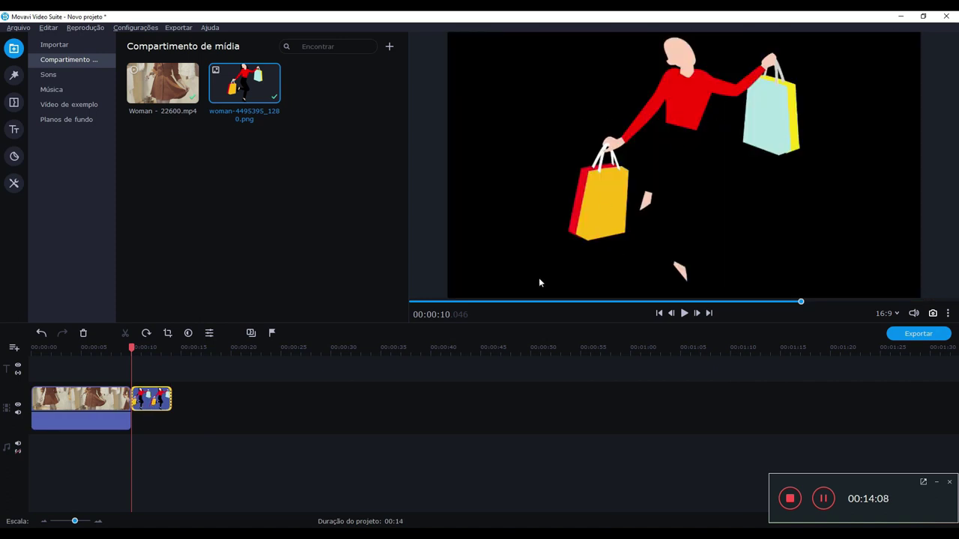
pyautogui.moveTo(159, 405); pyautogui.dragTo(60, 395)
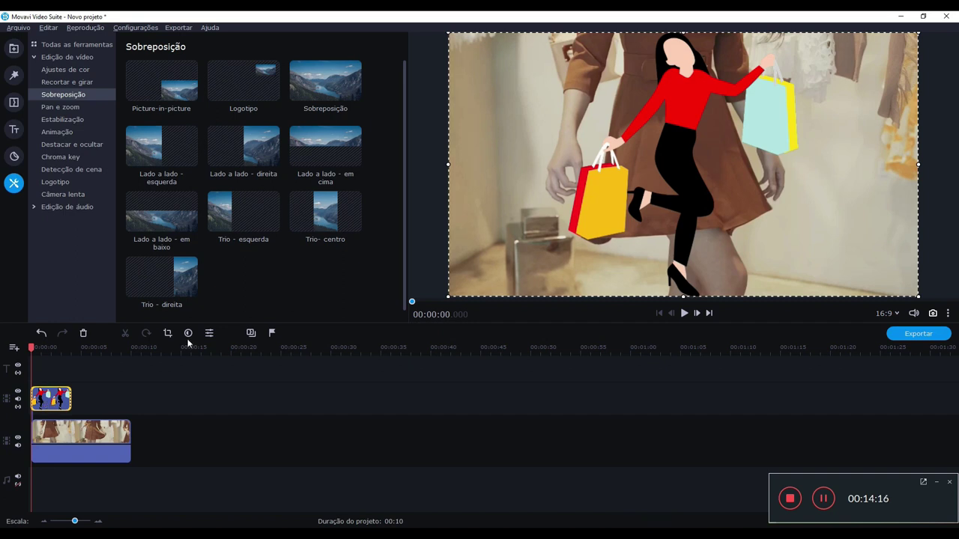
# Step: Apply the Picture-in-picture overlay to the shopping woman image, then enlarge it and position it near the centre of the frame
pyautogui.click(168, 86)
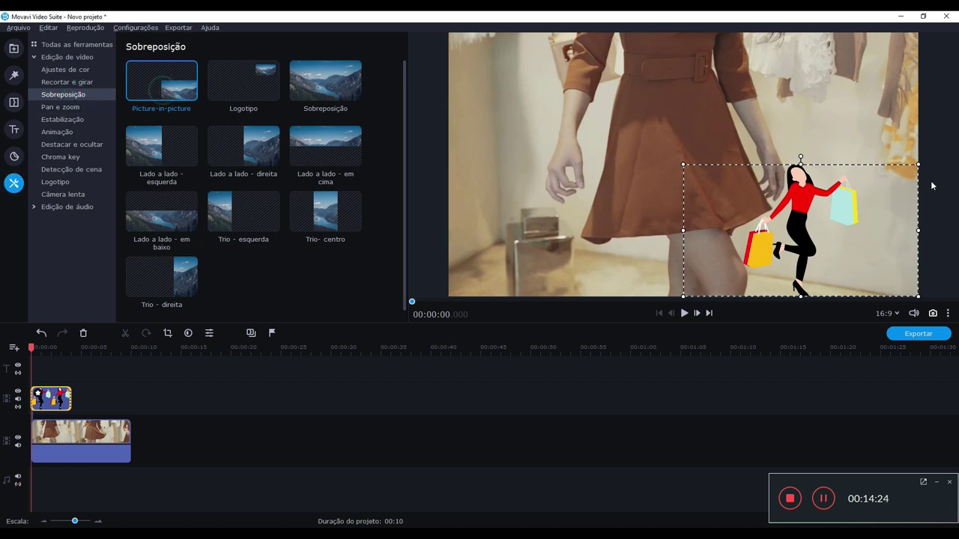
pyautogui.moveTo(810, 231); pyautogui.dragTo(669, 155)
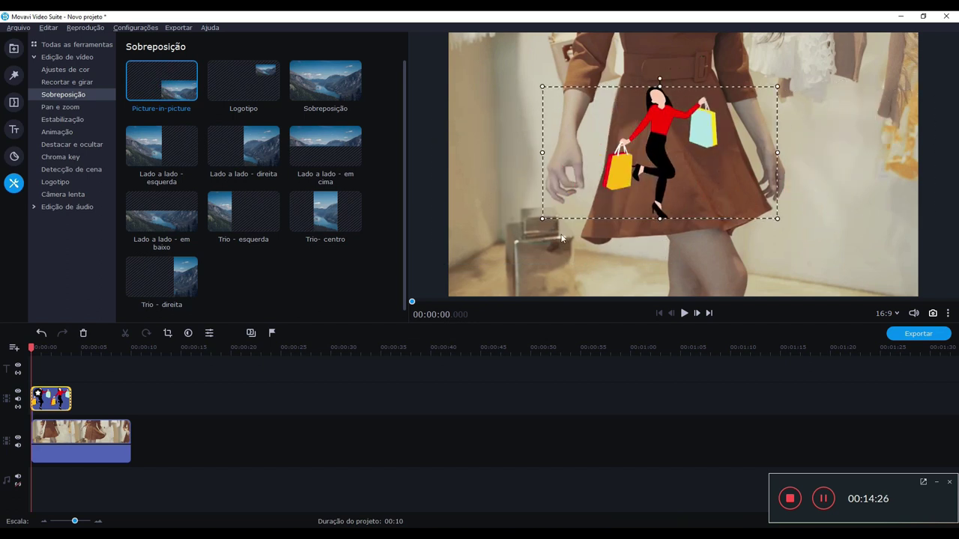
pyautogui.moveTo(529, 229); pyautogui.dragTo(480, 261)
pyautogui.moveTo(614, 186); pyautogui.dragTo(580, 180)
pyautogui.moveTo(742, 81); pyautogui.dragTo(822, 43)
pyautogui.moveTo(644, 164); pyautogui.dragTo(726, 178)
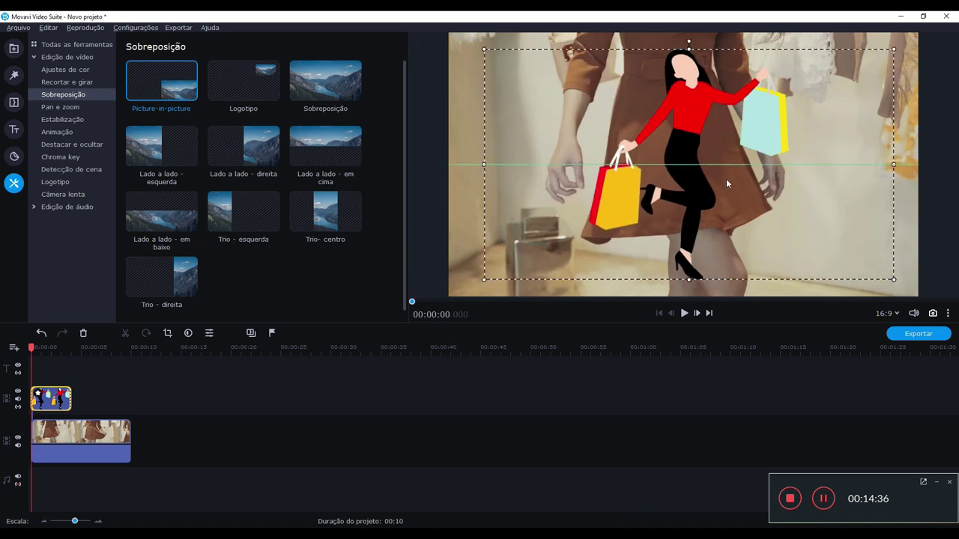
# Step: Import handbag-159884_1280 from the Movavi Suite 3 folder and place it directly after the woman image on the overlay track
pyautogui.click(250, 161)
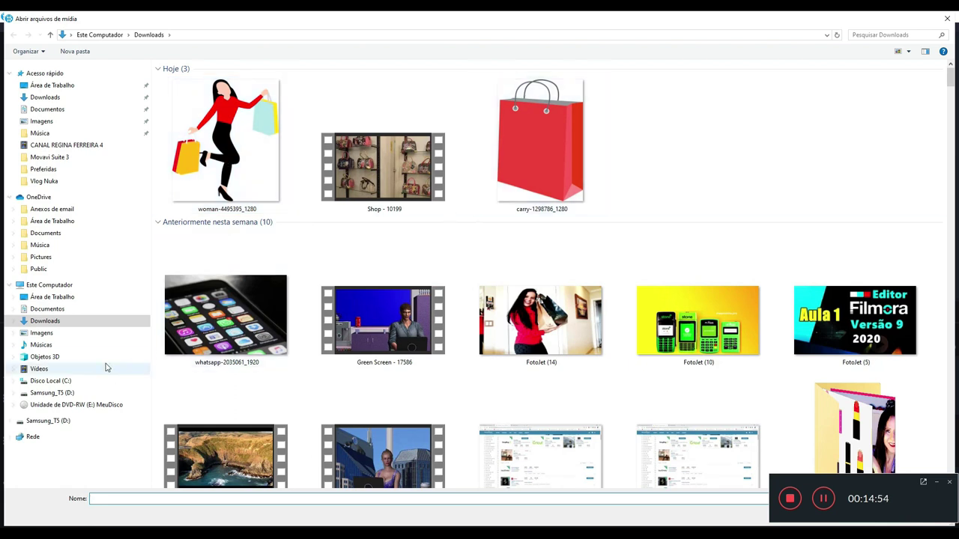
pyautogui.click(63, 297)
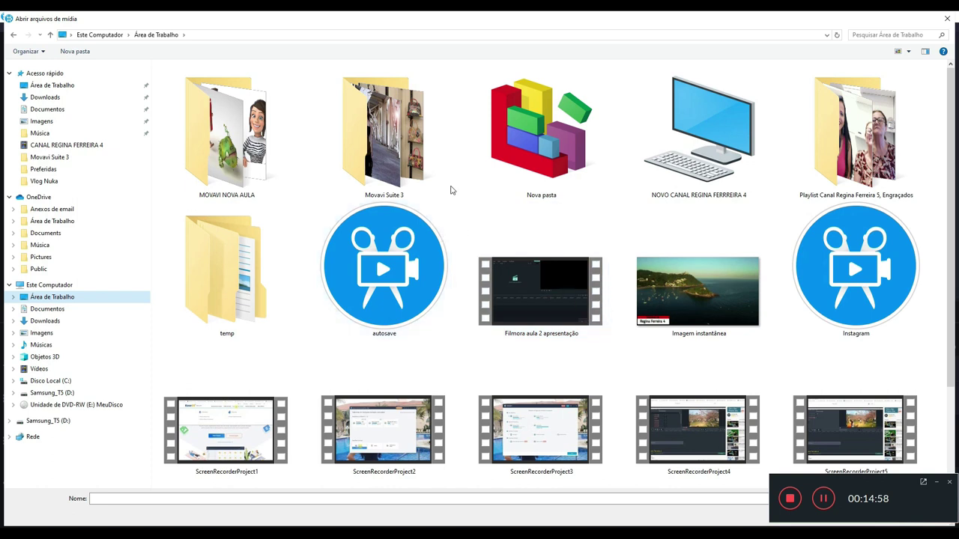
pyautogui.doubleClick(403, 131)
pyautogui.doubleClick(419, 133)
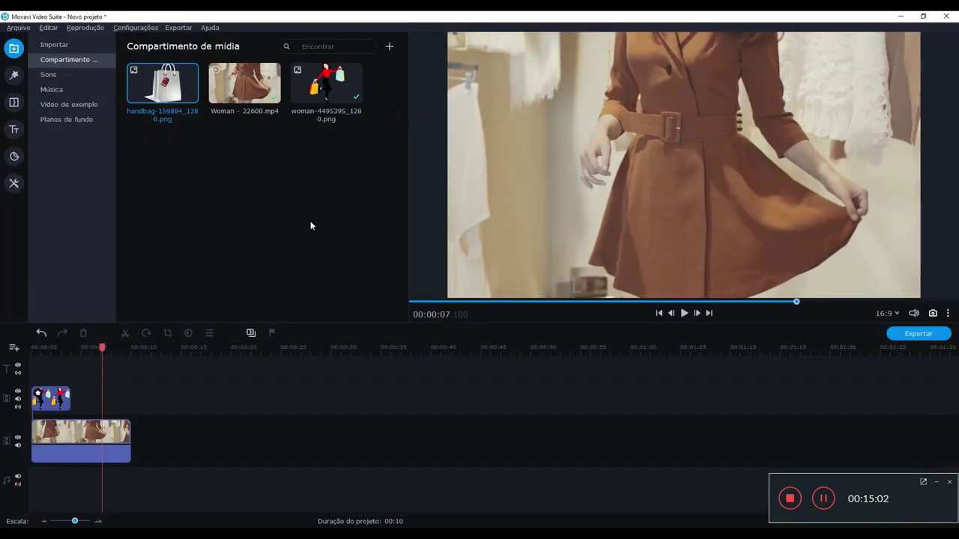
pyautogui.moveTo(190, 91); pyautogui.dragTo(75, 383)
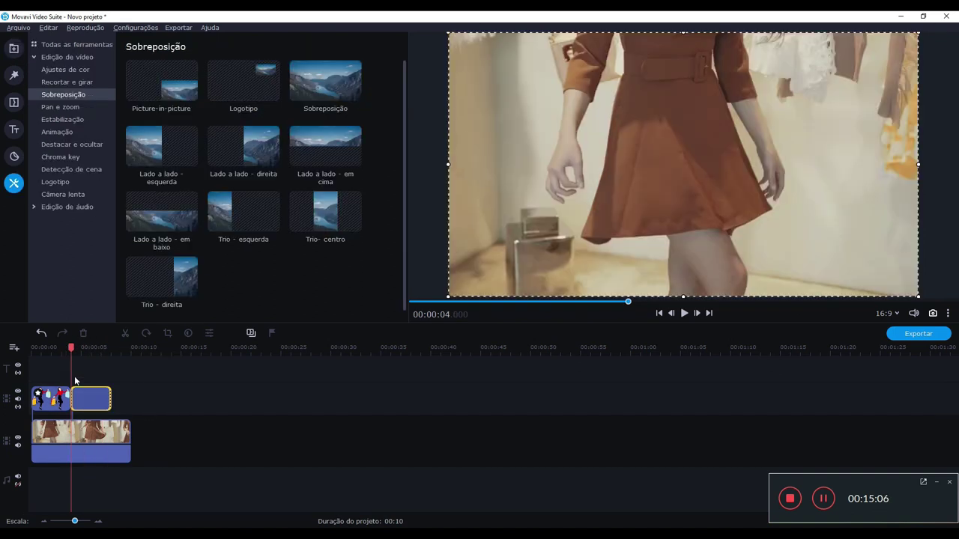
# Step: Apply the Picture-in-picture overlay to the handbag image, shrink it and place it in the lower-left part of the frame
pyautogui.moveTo(707, 219); pyautogui.dragTo(583, 182)
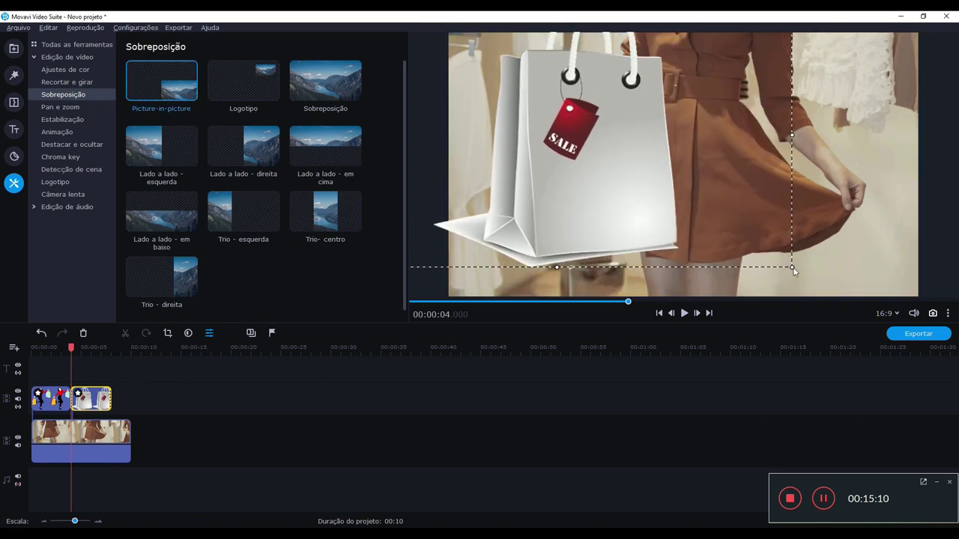
pyautogui.moveTo(775, 269); pyautogui.dragTo(618, 219)
pyautogui.moveTo(529, 122); pyautogui.dragTo(593, 250)
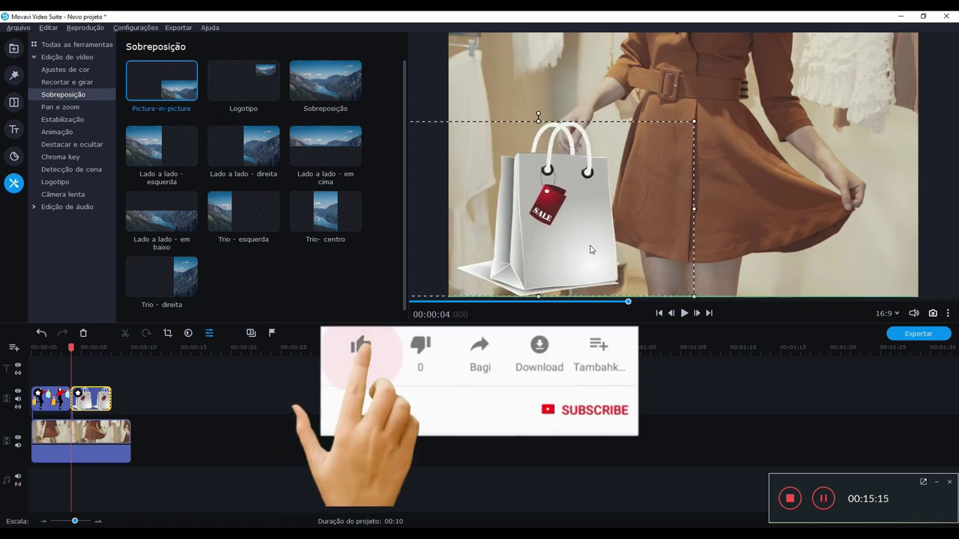
# Step: Add a Texto simples title to the title track above the handbag overlay clip
pyautogui.click(676, 365)
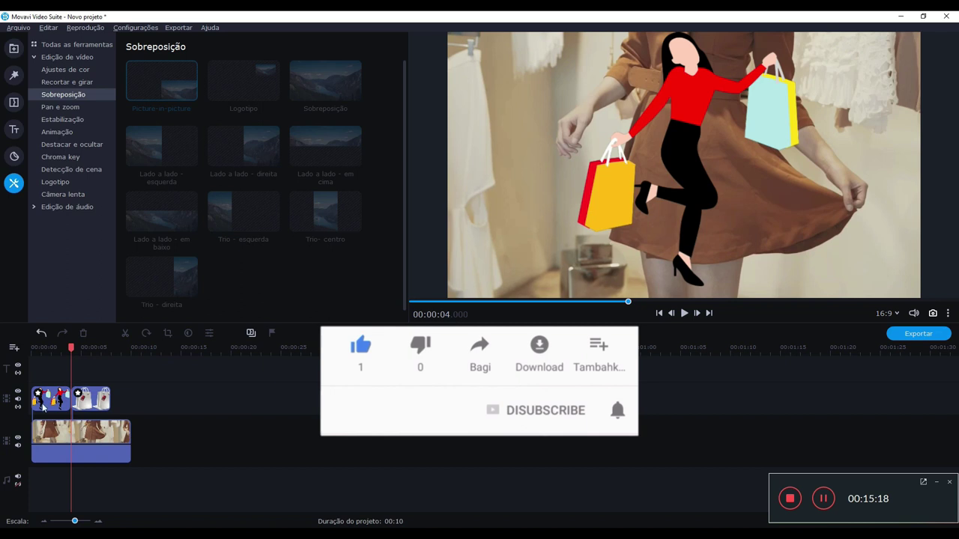
pyautogui.moveTo(73, 351); pyautogui.dragTo(86, 351)
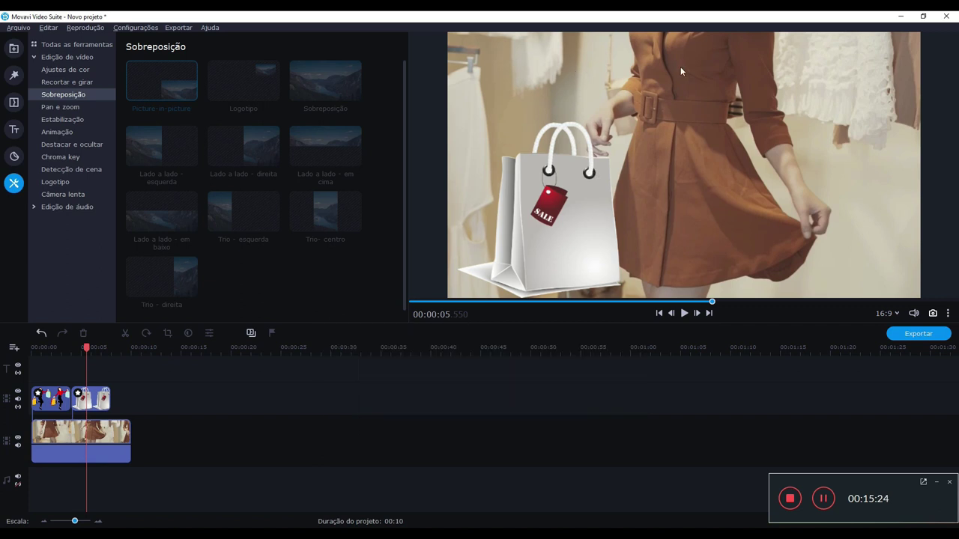
pyautogui.click(13, 128)
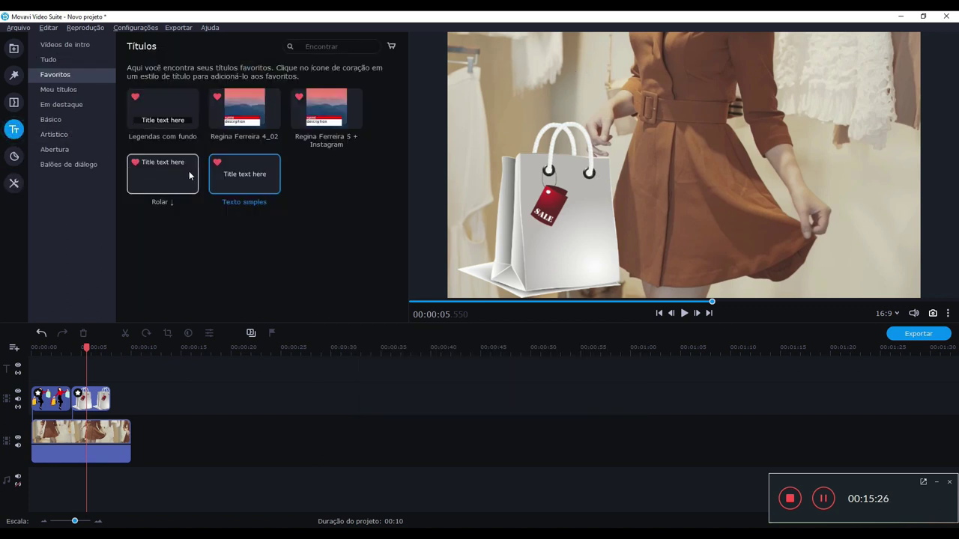
pyautogui.moveTo(236, 179); pyautogui.dragTo(79, 369)
pyautogui.click(85, 371)
# Step: Replace the title text with "Promoção de Vestidos" on three lines and shift it slightly up and to the left in the frame
pyautogui.doubleClick(610, 155)
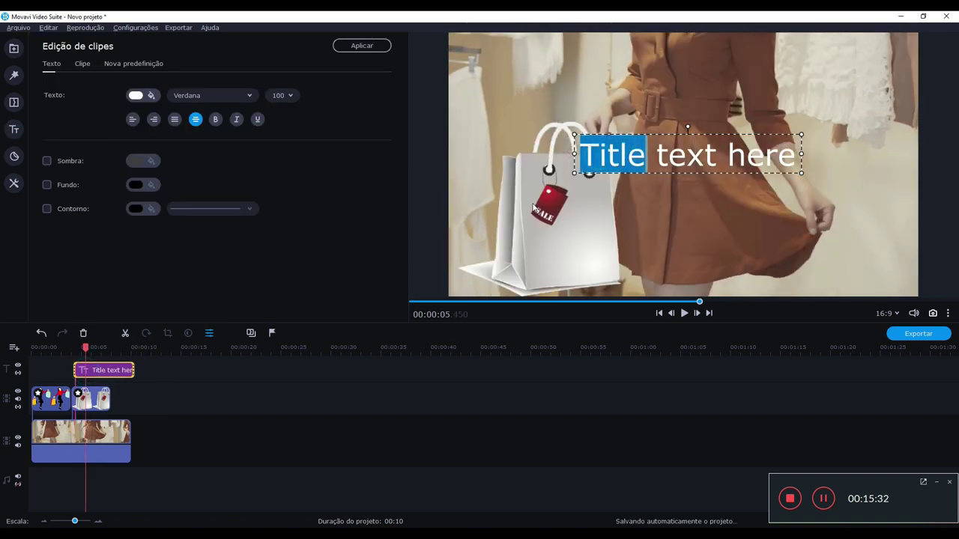
pyautogui.press('Delete')
pyautogui.press('Delete')
pyautogui.press('Delete')
pyautogui.press('Delete')
pyautogui.press('Delete')
pyautogui.press('Delete')
pyautogui.press('Delete')
pyautogui.press('Delete')
pyautogui.press('Delete')
pyautogui.press('Delete')
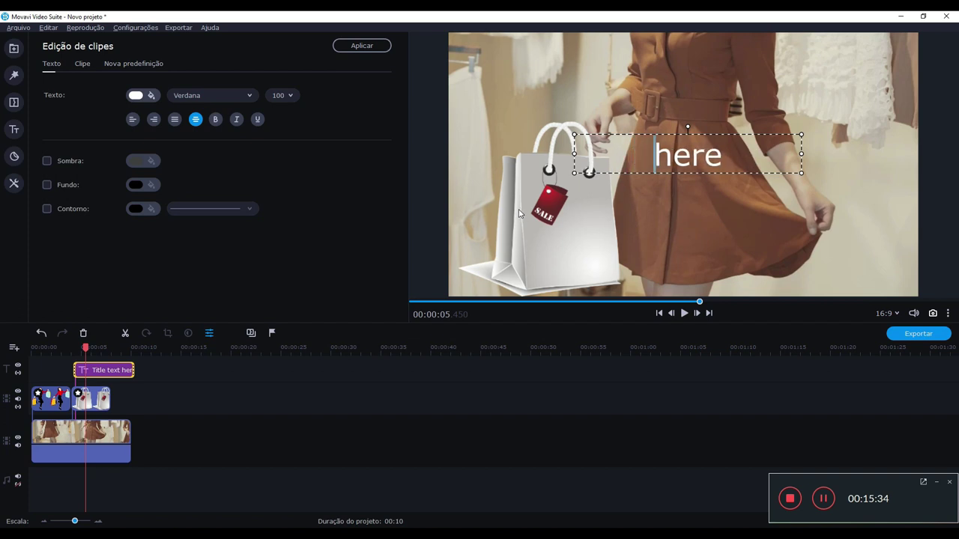
pyautogui.write('Promoção de Vestidos')
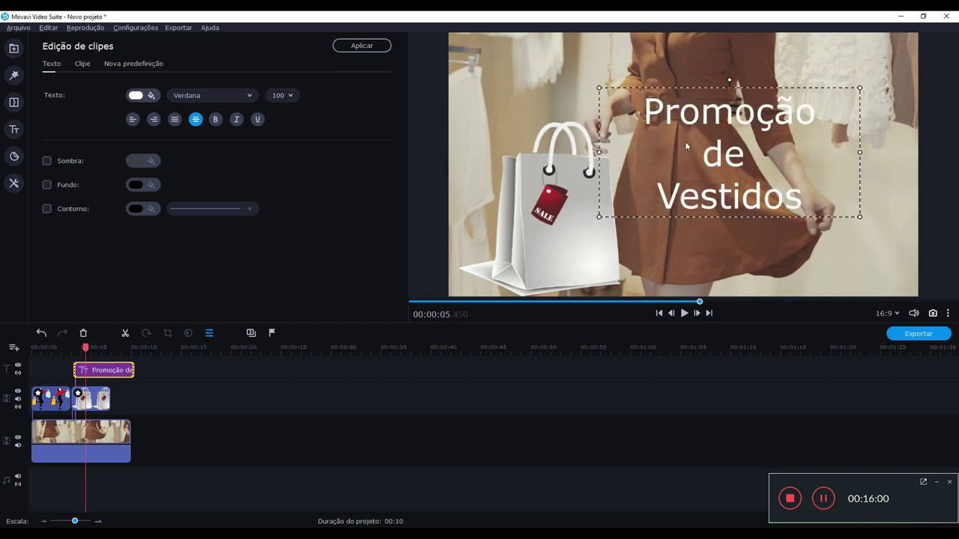
pyautogui.moveTo(693, 139); pyautogui.dragTo(653, 127)
# Step: Set the title's font to Impact and its text colour to bright yellow #f3ff00
pyautogui.click(195, 95)
pyautogui.scroll(6, 227, 165)
pyautogui.scroll(15, 227, 166)
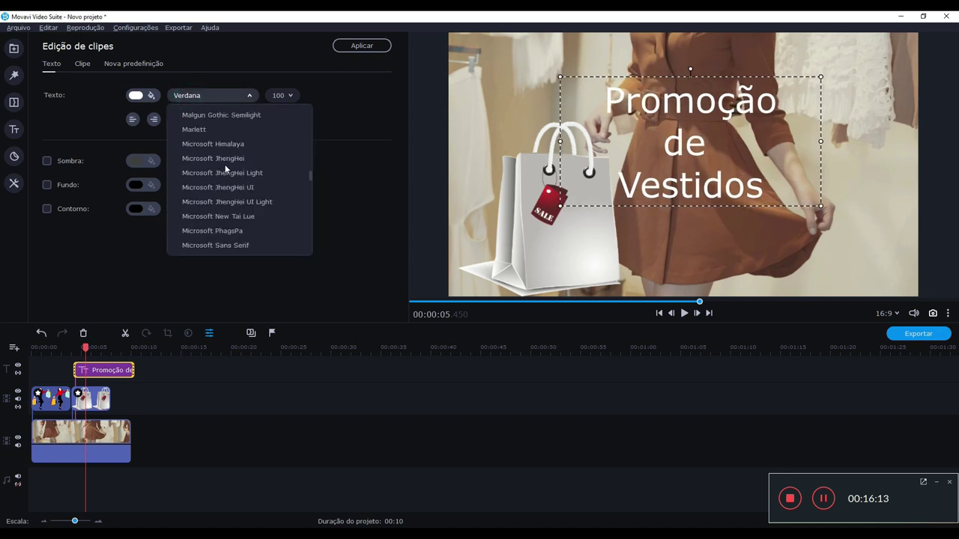
pyautogui.click(215, 201)
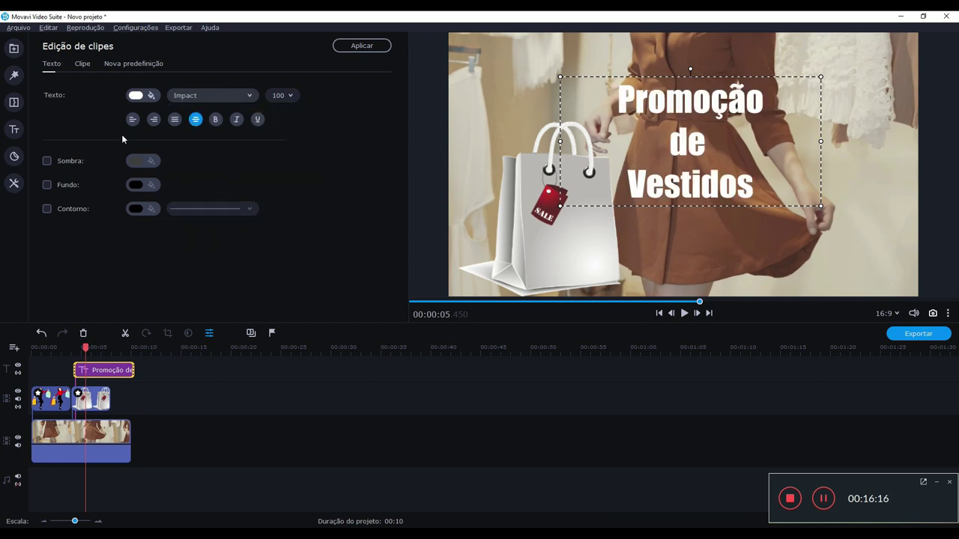
pyautogui.click(152, 97)
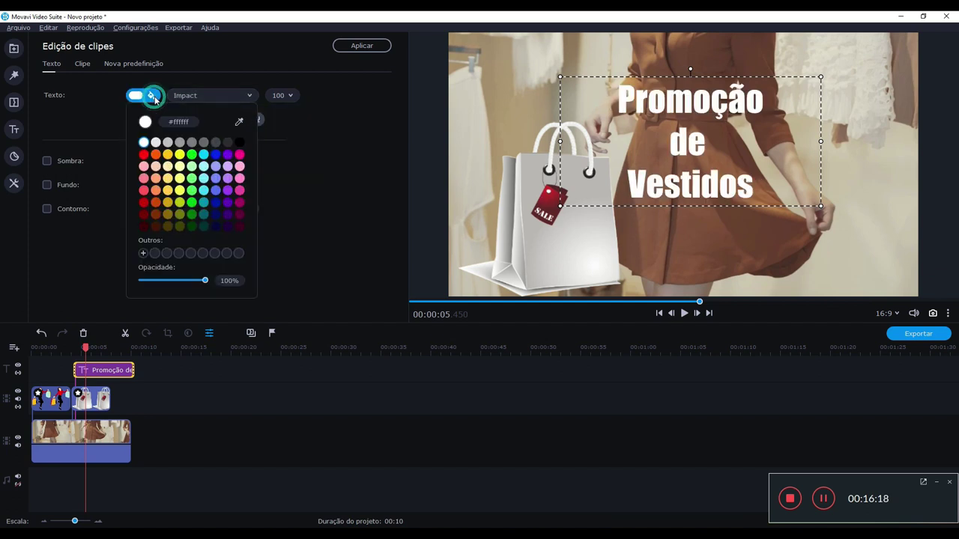
pyautogui.click(180, 154)
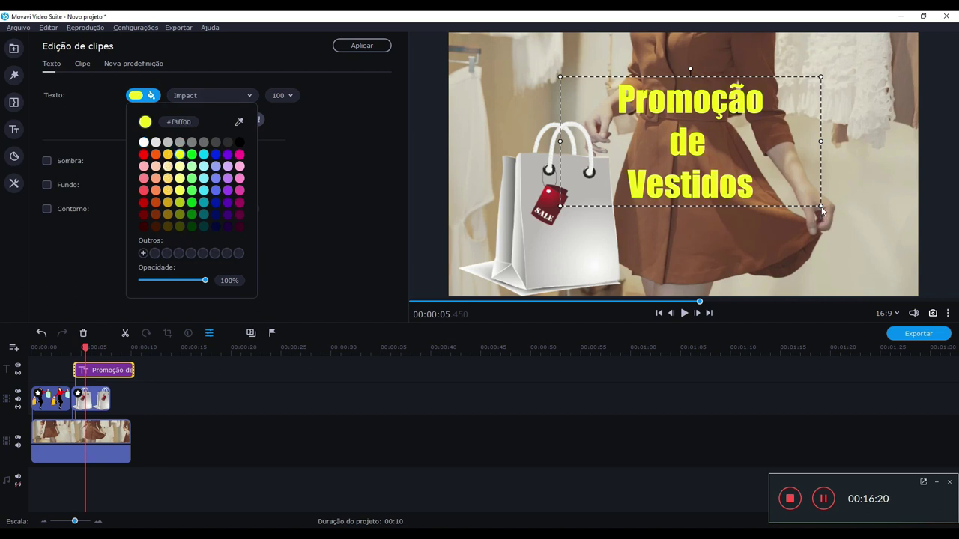
# Step: Give the title a thicker black outline, then enlarge it and reposition it over the dress
pyautogui.click(42, 207)
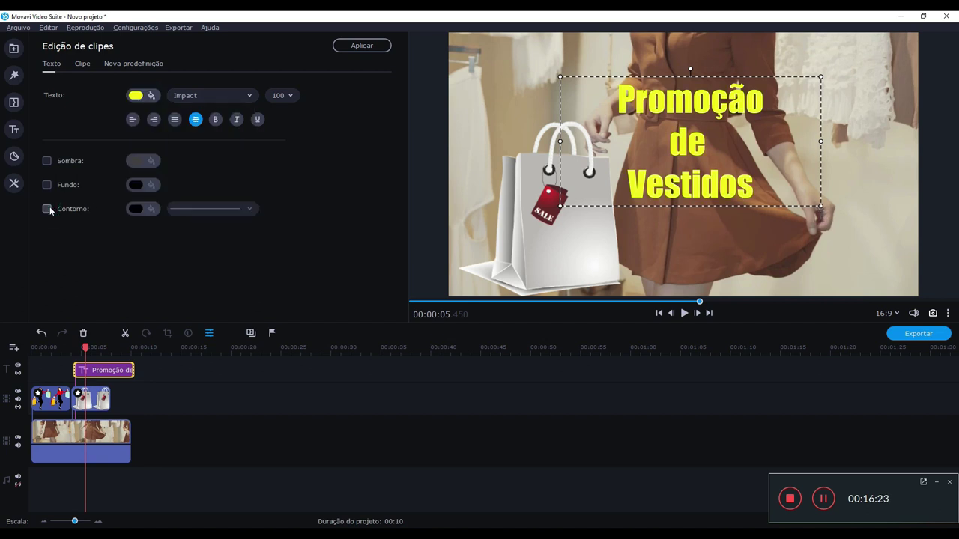
pyautogui.click(44, 208)
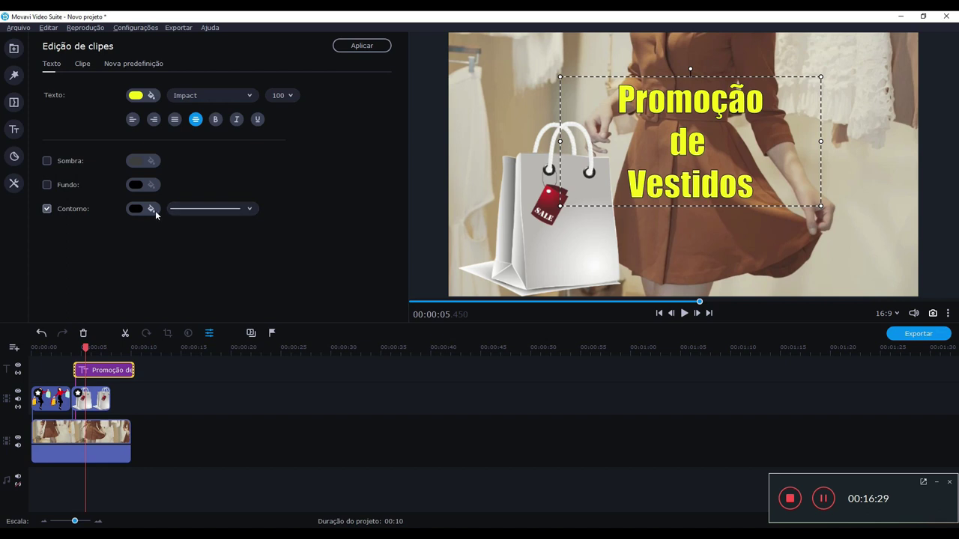
pyautogui.click(188, 208)
pyautogui.click(193, 267)
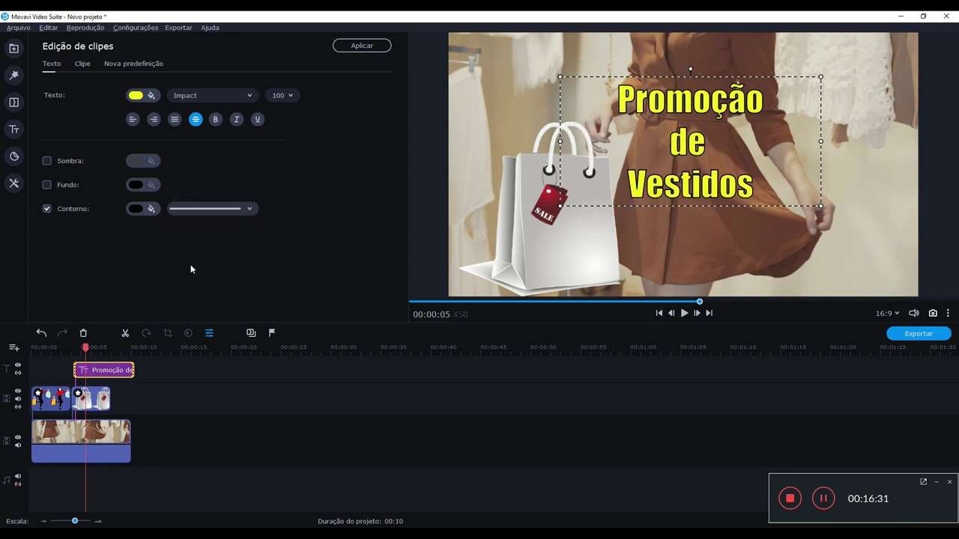
pyautogui.moveTo(822, 208); pyautogui.dragTo(886, 284)
pyautogui.moveTo(673, 159); pyautogui.dragTo(648, 142)
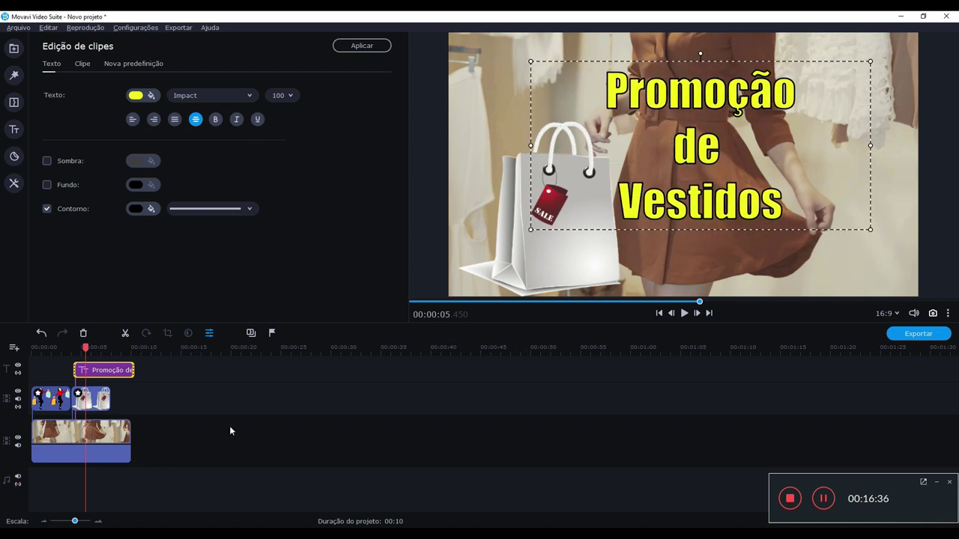
# Step: Reopen the handbag overlay's Picture-in-picture placement and nudge the bag slightly up and to the left in the frame
pyautogui.click(93, 405)
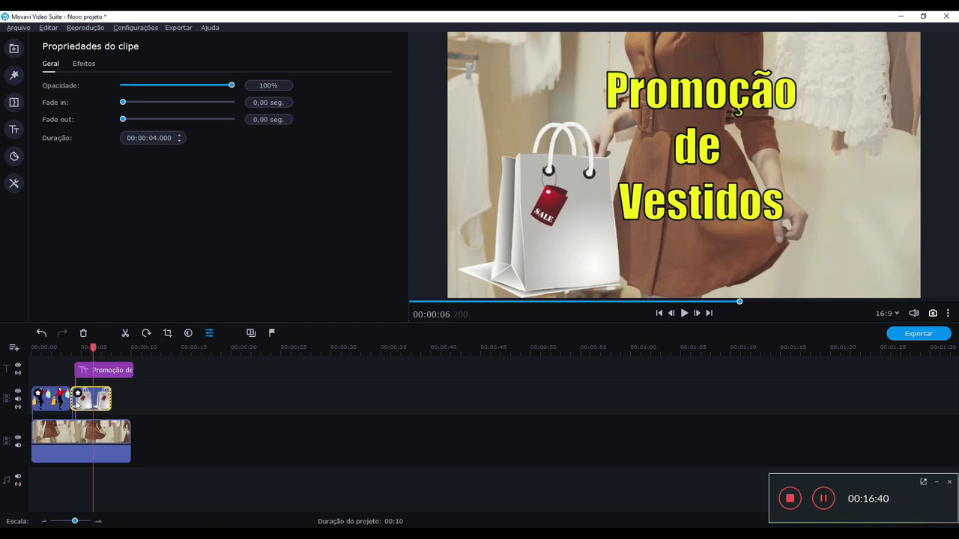
pyautogui.click(13, 183)
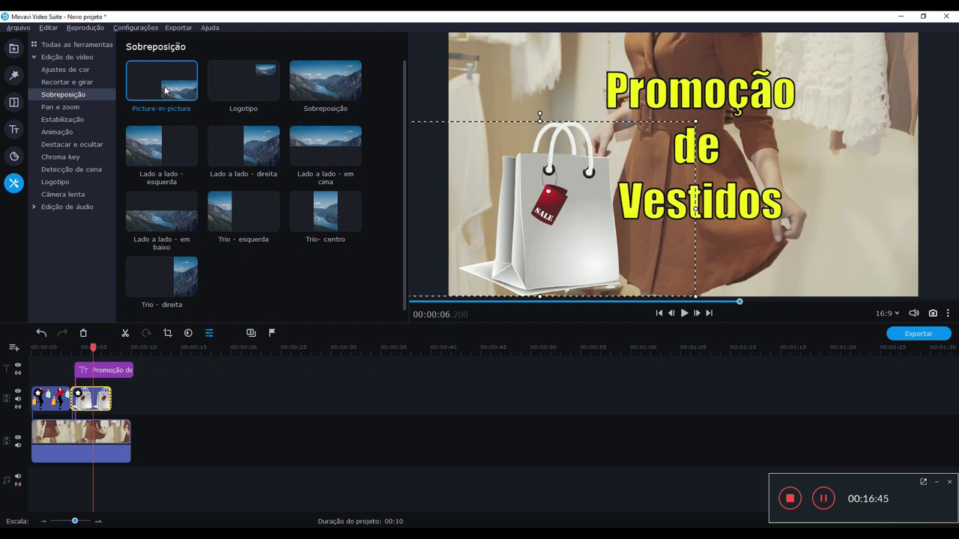
pyautogui.moveTo(588, 244); pyautogui.dragTo(553, 197)
pyautogui.moveTo(546, 189); pyautogui.dragTo(569, 245)
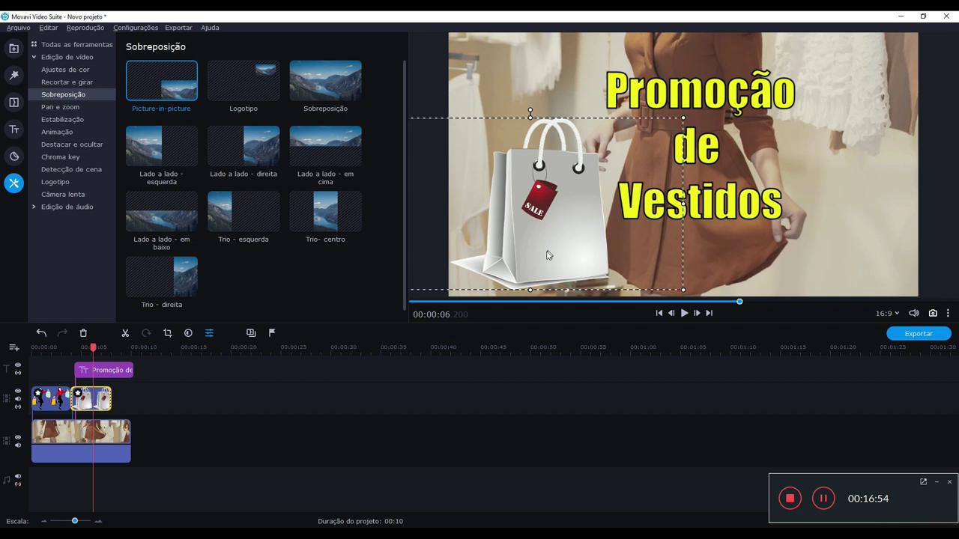
# Step: Replace the handbag overlay with the imported carry-1298786_1280 image, placed directly after the woman image on the overlay track
pyautogui.click(105, 403)
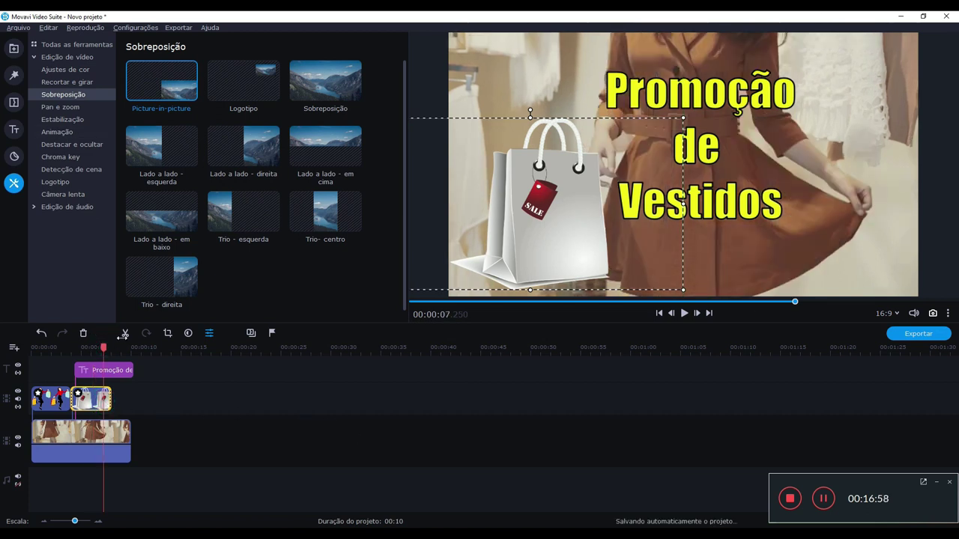
pyautogui.click(67, 56)
pyautogui.click(13, 48)
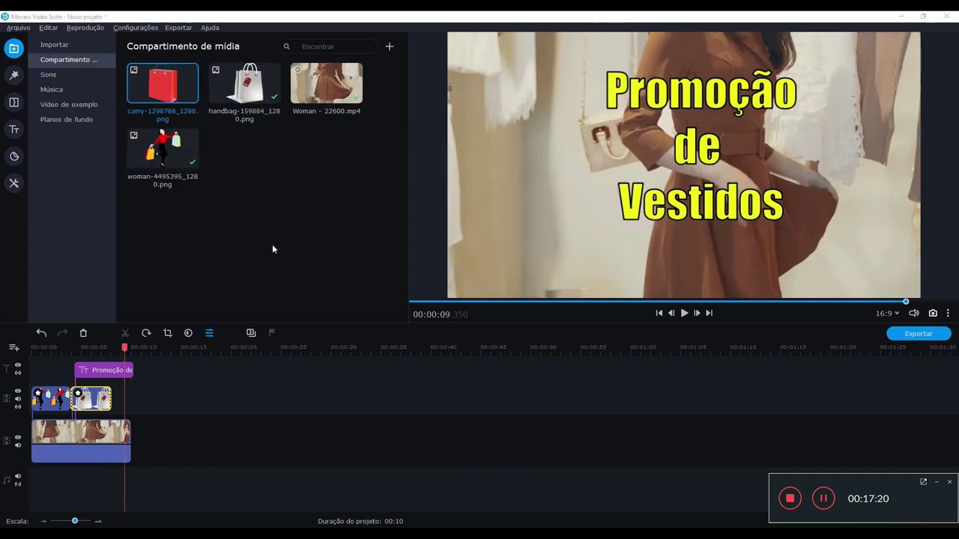
pyautogui.moveTo(165, 87); pyautogui.dragTo(150, 432)
pyautogui.moveTo(159, 107); pyautogui.dragTo(180, 112)
pyautogui.moveTo(149, 432); pyautogui.dragTo(94, 406)
pyautogui.click(94, 404)
pyautogui.press('Delete')
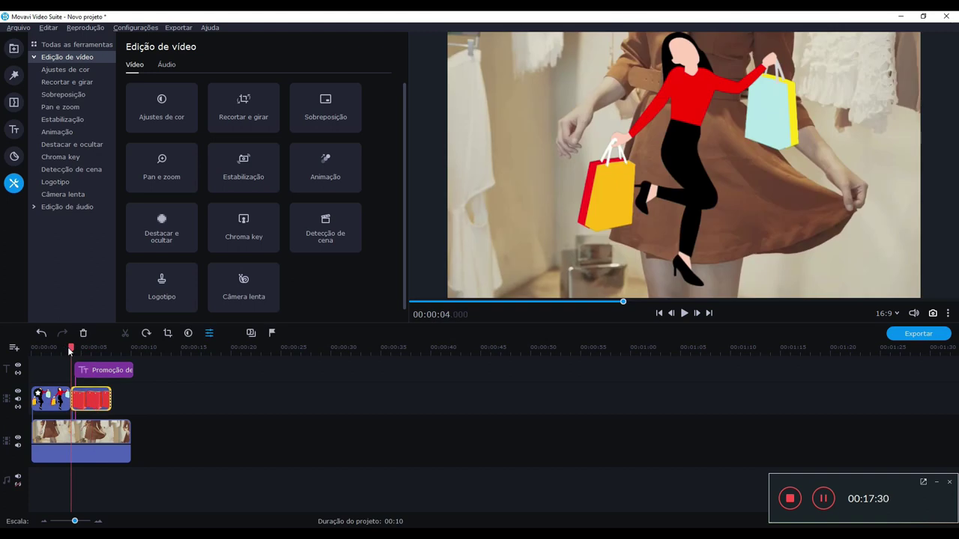
# Step: Apply the Picture-in-picture overlay to the red bag image, then enlarge and position it beside the title in the left part of the frame
pyautogui.moveTo(71, 349); pyautogui.dragTo(83, 349)
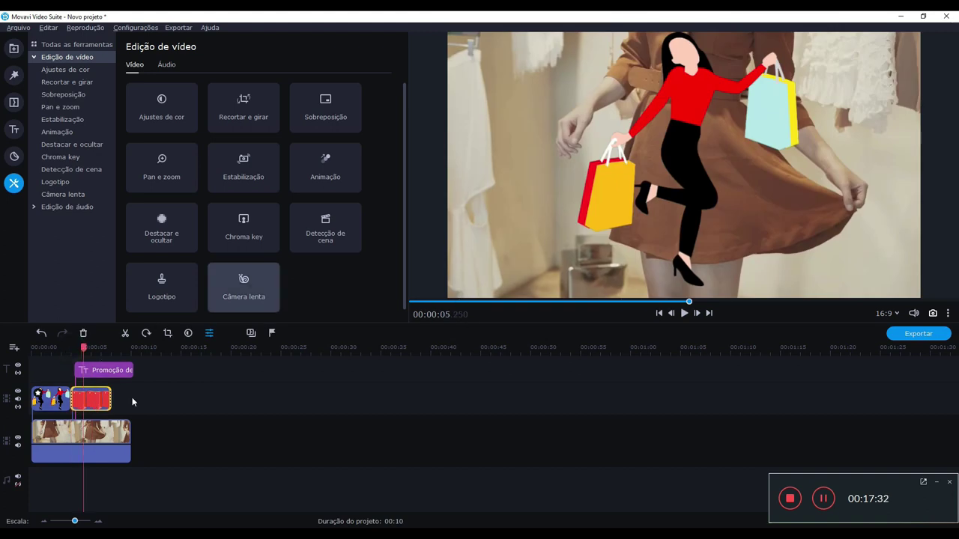
pyautogui.click(91, 406)
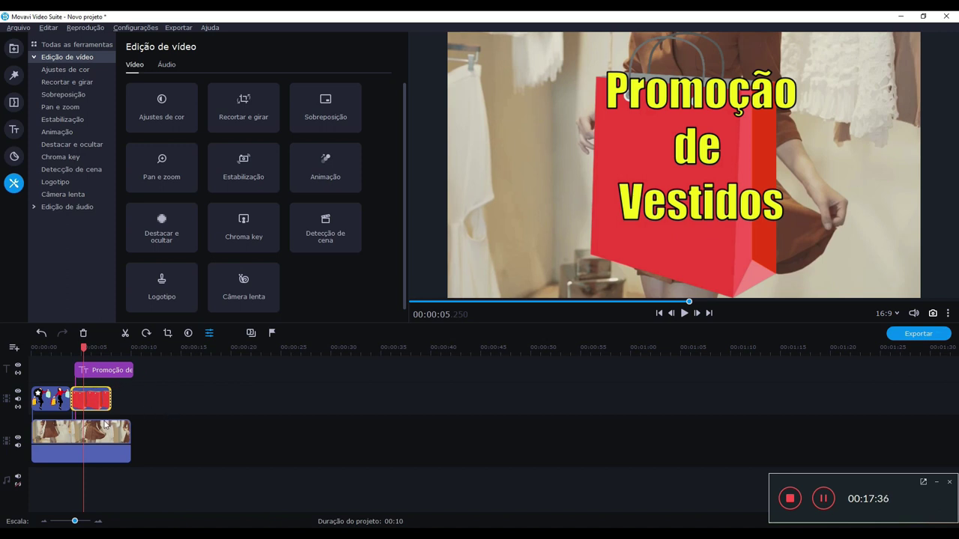
pyautogui.doubleClick(87, 403)
pyautogui.click(14, 183)
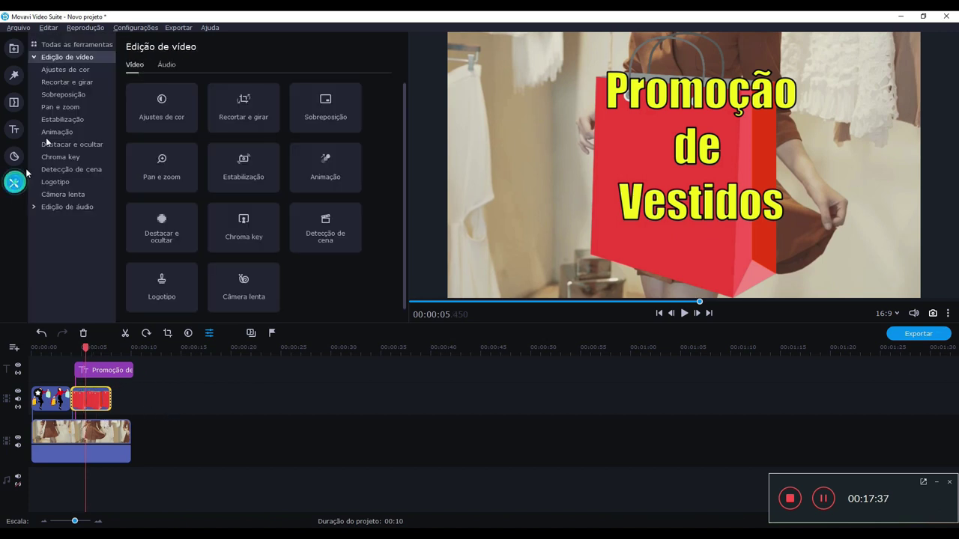
pyautogui.click(70, 93)
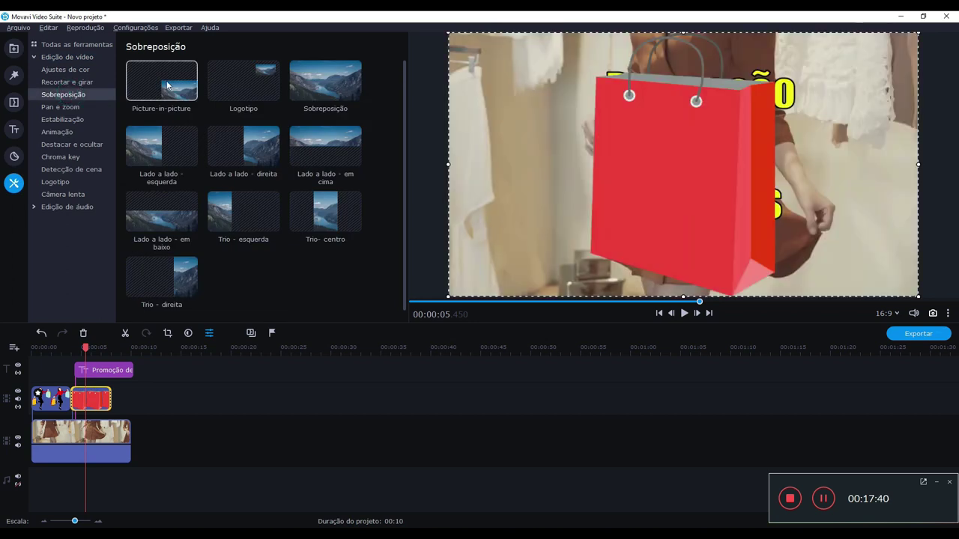
pyautogui.click(165, 79)
pyautogui.moveTo(751, 215); pyautogui.dragTo(494, 161)
pyautogui.moveTo(660, 241); pyautogui.dragTo(752, 293)
pyautogui.moveTo(560, 196); pyautogui.dragTo(542, 198)
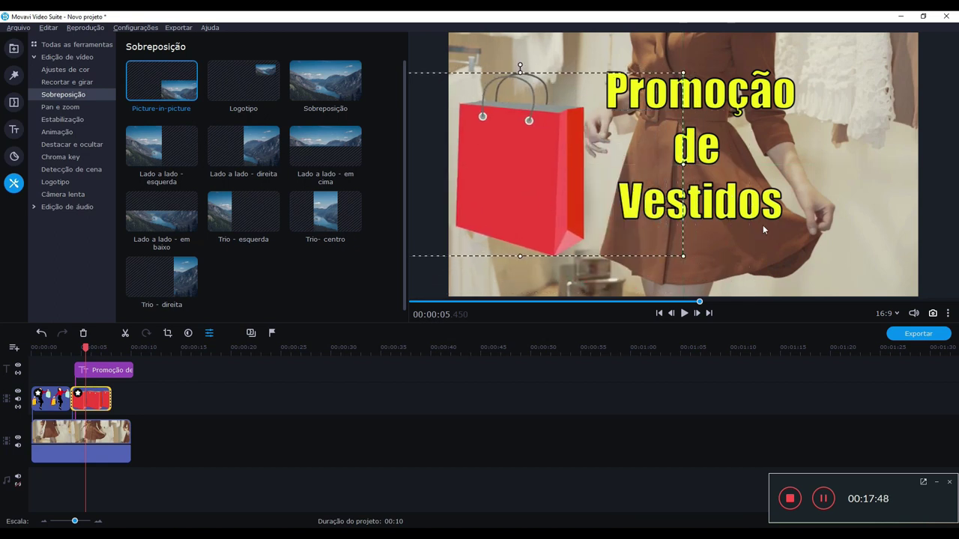
# Step: Save a snapshot of the current frame to the desktop as vestindo
pyautogui.click(767, 383)
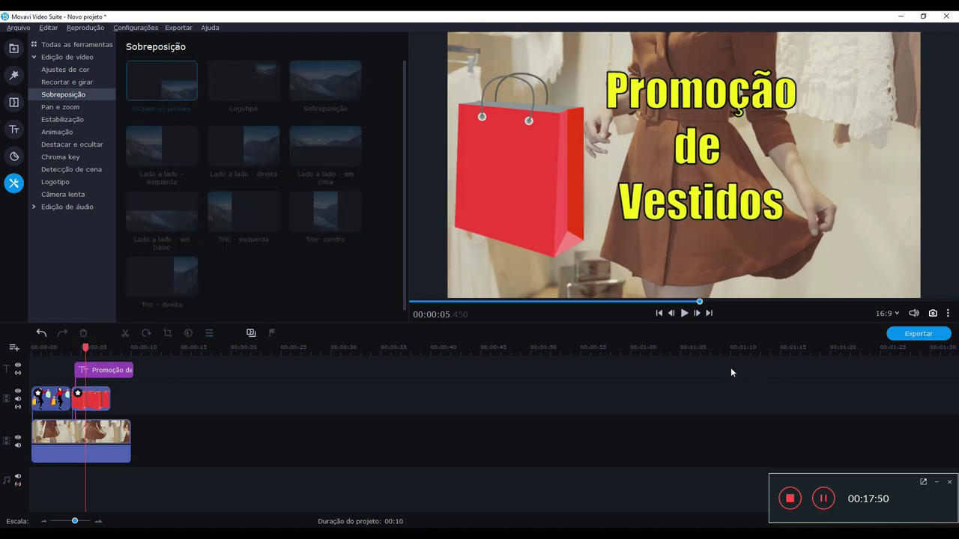
pyautogui.click(932, 315)
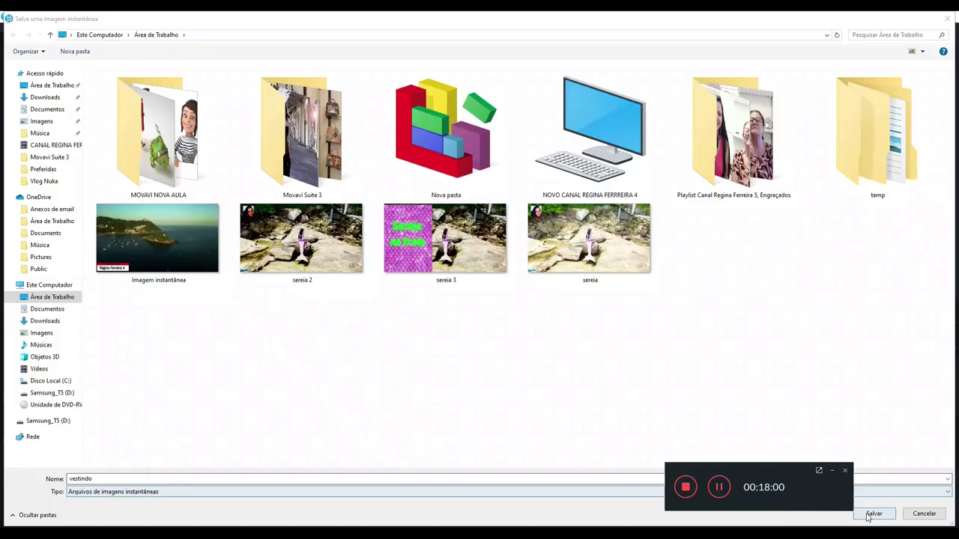
pyautogui.click(869, 514)
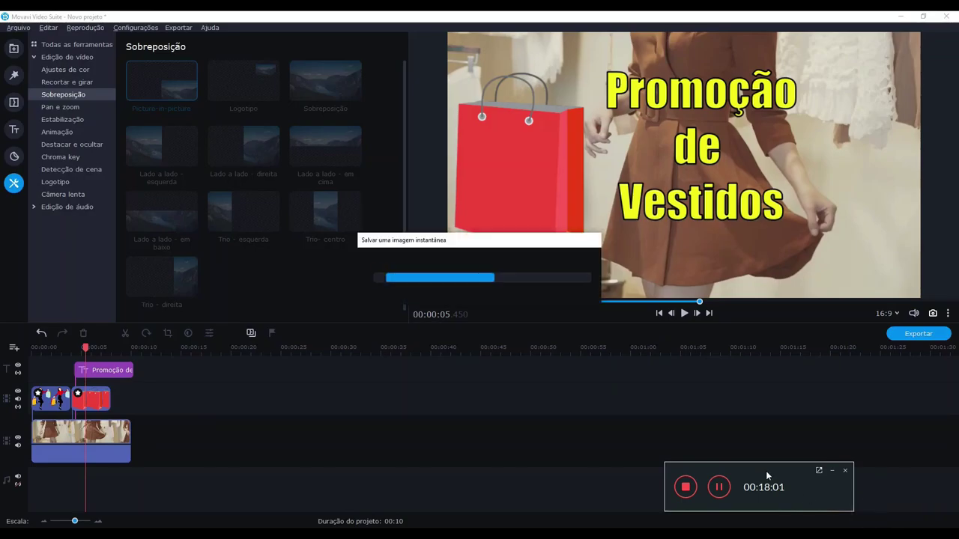
pyautogui.moveTo(757, 469); pyautogui.dragTo(861, 481)
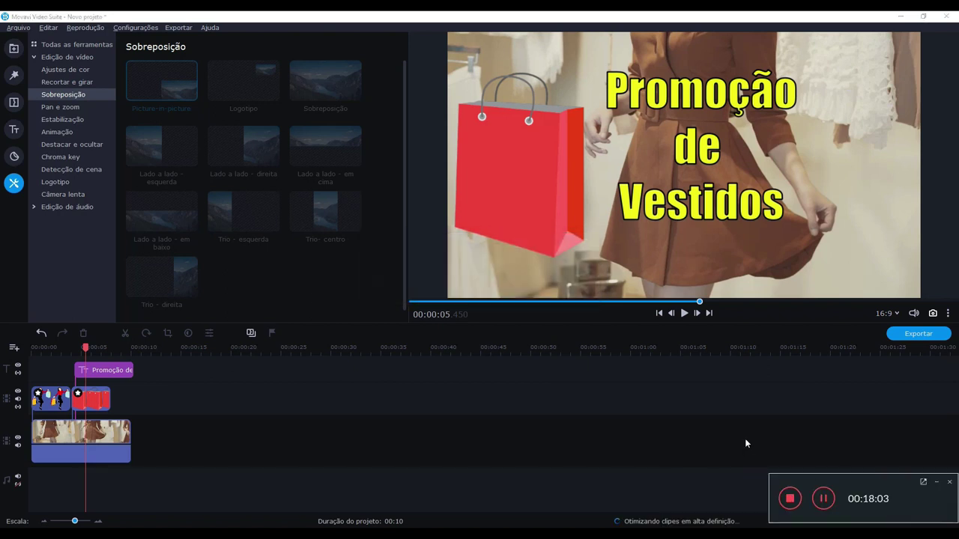
pyautogui.click(13, 48)
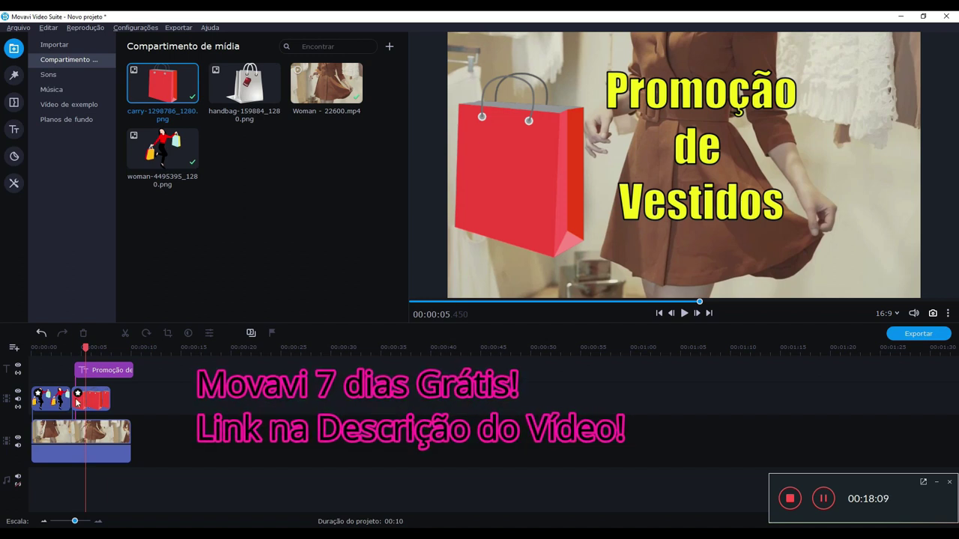
pyautogui.moveTo(87, 350); pyautogui.dragTo(134, 350)
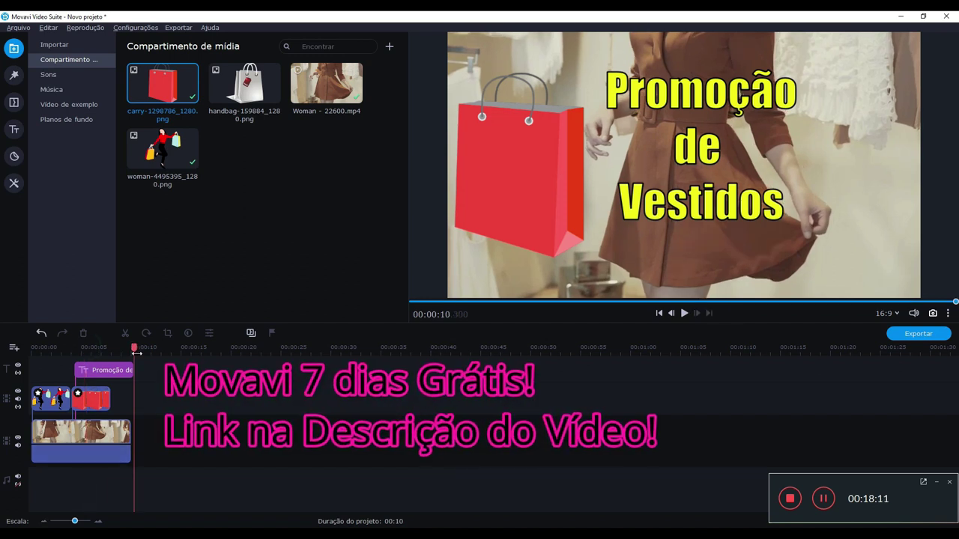
pyautogui.click(53, 44)
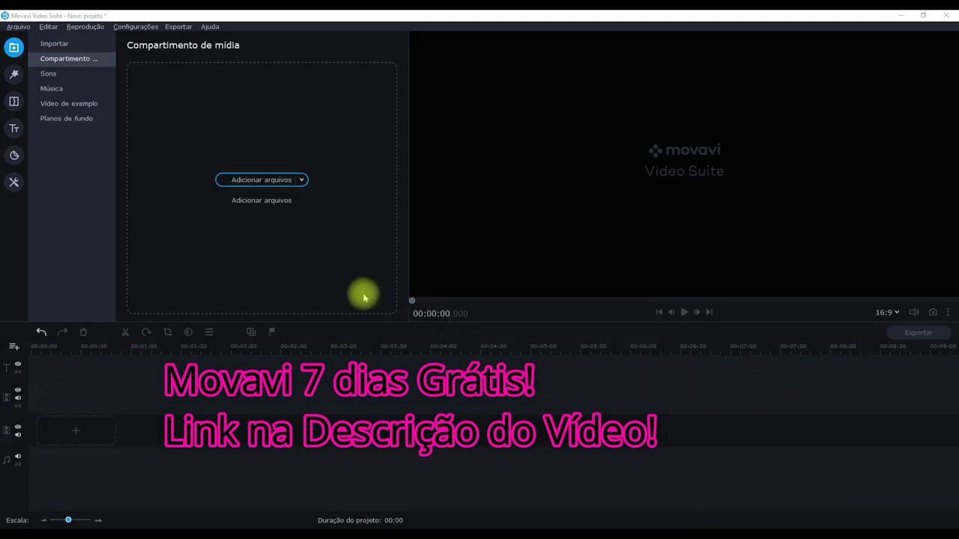
pyautogui.click(246, 183)
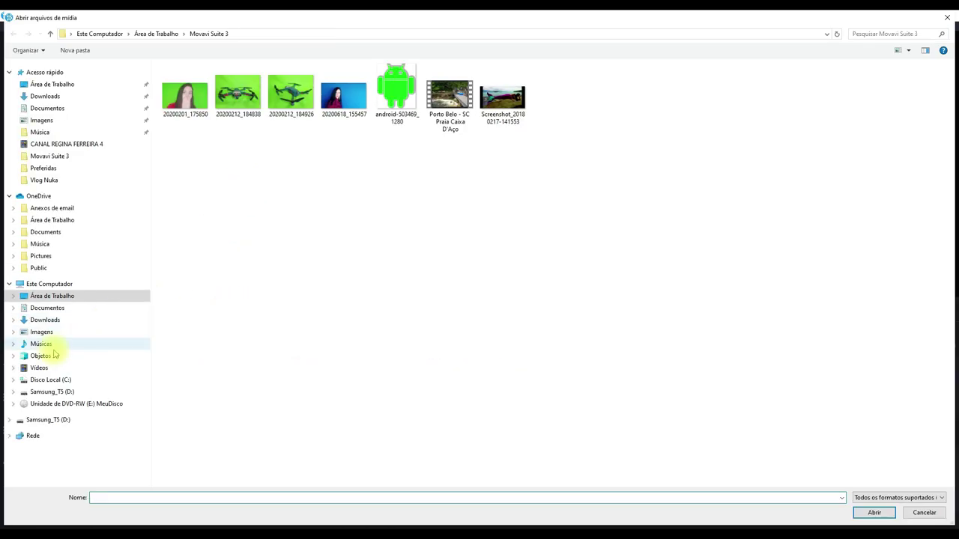
pyautogui.click(65, 383)
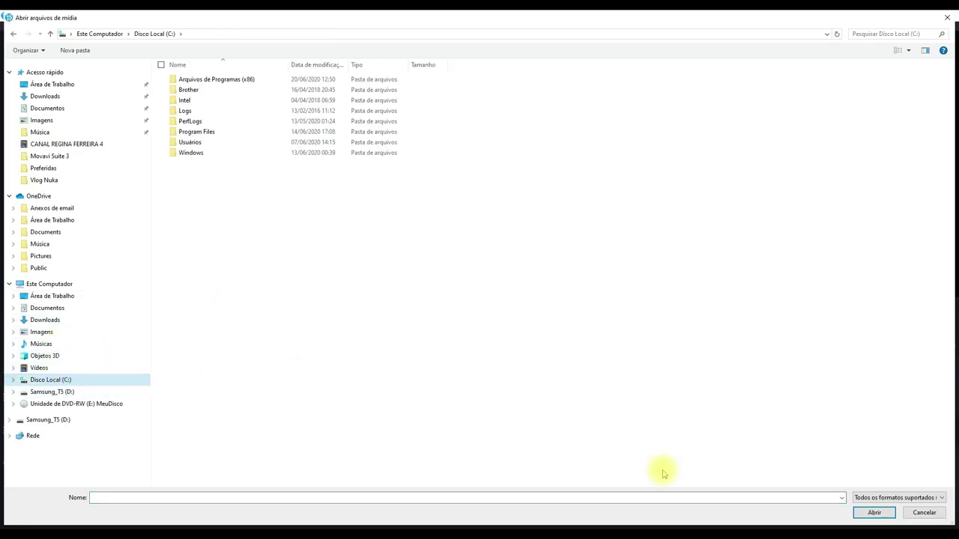
pyautogui.click(920, 515)
# Step: Place the Trance Music aerial footage video on the main video track
pyautogui.moveTo(163, 108); pyautogui.dragTo(282, 420)
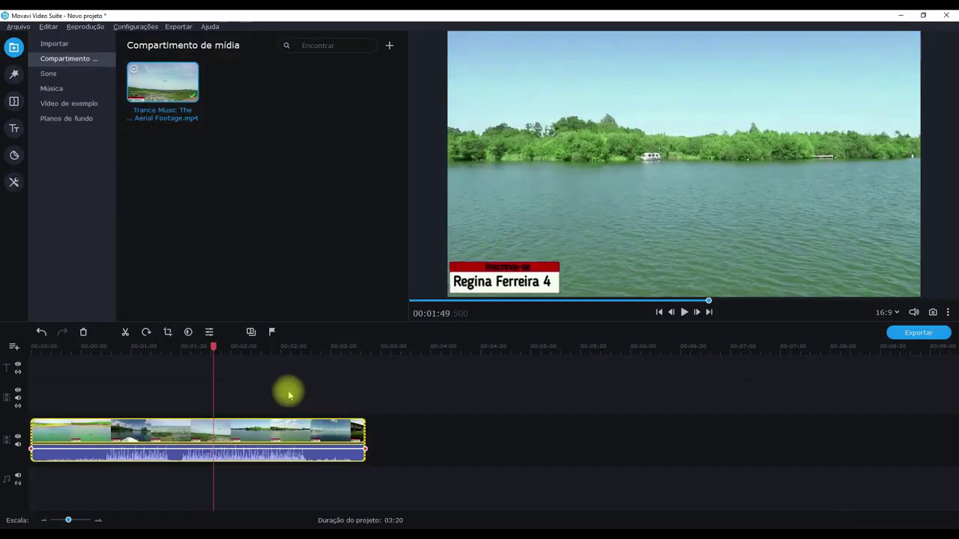
# Step: Split the aerial footage at 00:01:46.800, delete the part before the cut, and return the playhead to the start
pyautogui.moveTo(214, 347); pyautogui.dragTo(208, 349)
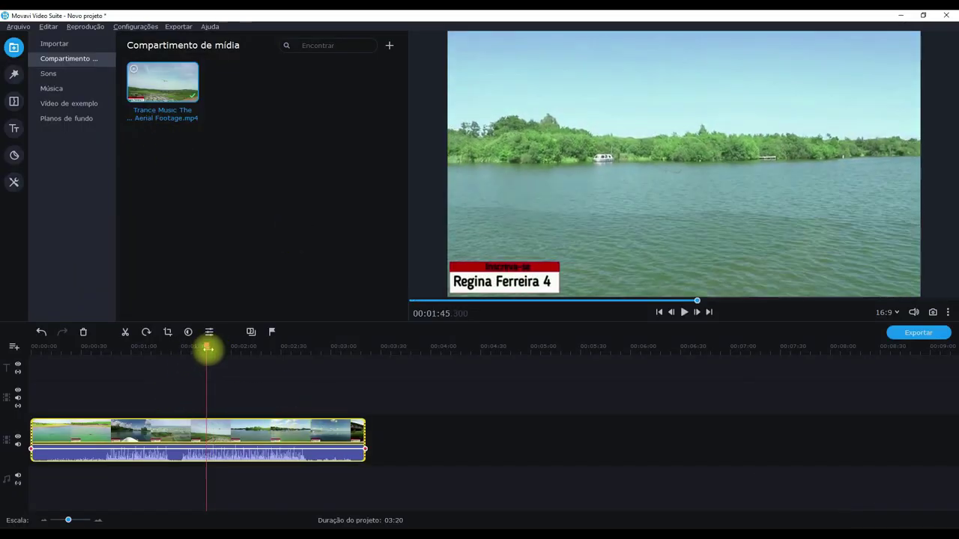
pyautogui.click(124, 332)
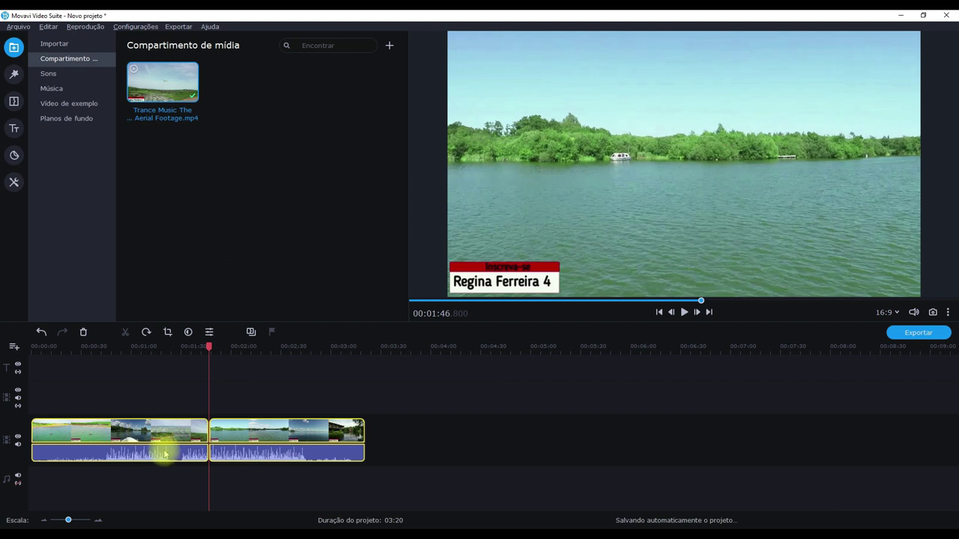
pyautogui.click(158, 432)
pyautogui.press('Delete')
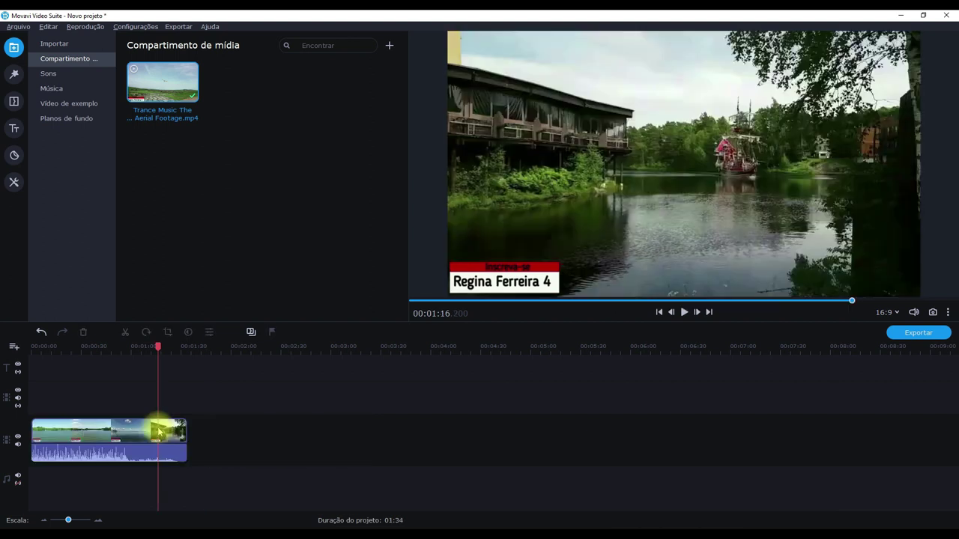
pyautogui.moveTo(160, 349); pyautogui.dragTo(31, 350)
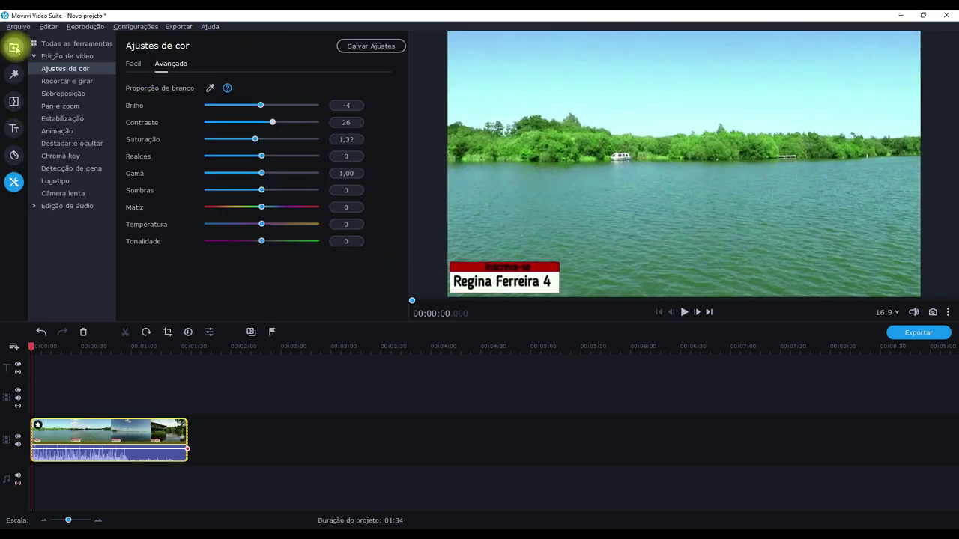
# Step: Import the drone image 20200212_184926 from the desktop folder Movavi Suite 3 and place it at the start of the overlay track
pyautogui.click(13, 48)
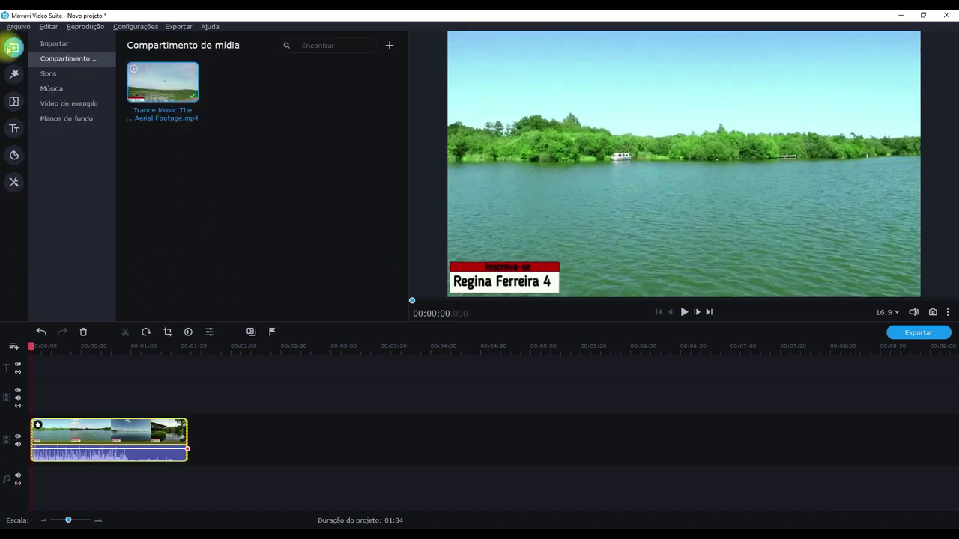
pyautogui.click(51, 44)
pyautogui.click(237, 163)
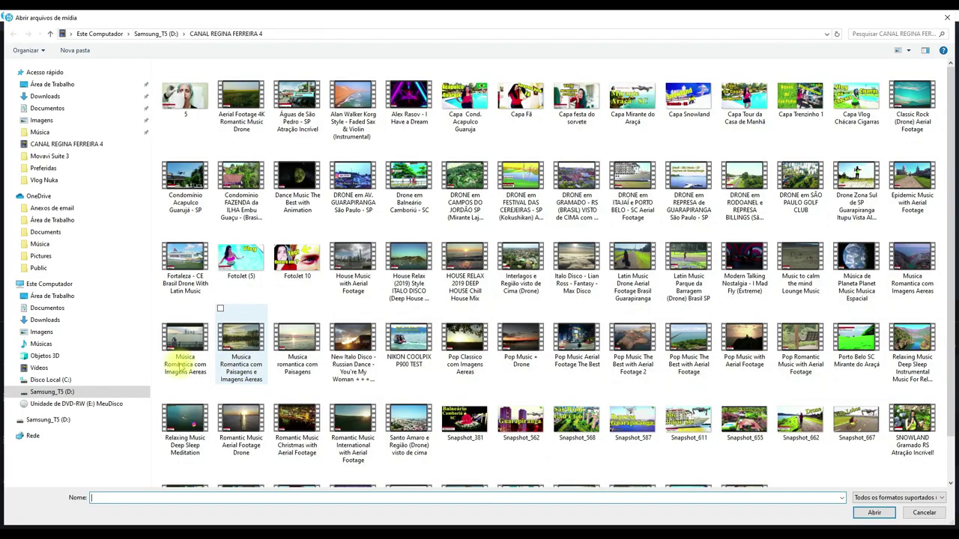
pyautogui.click(52, 308)
pyautogui.click(56, 296)
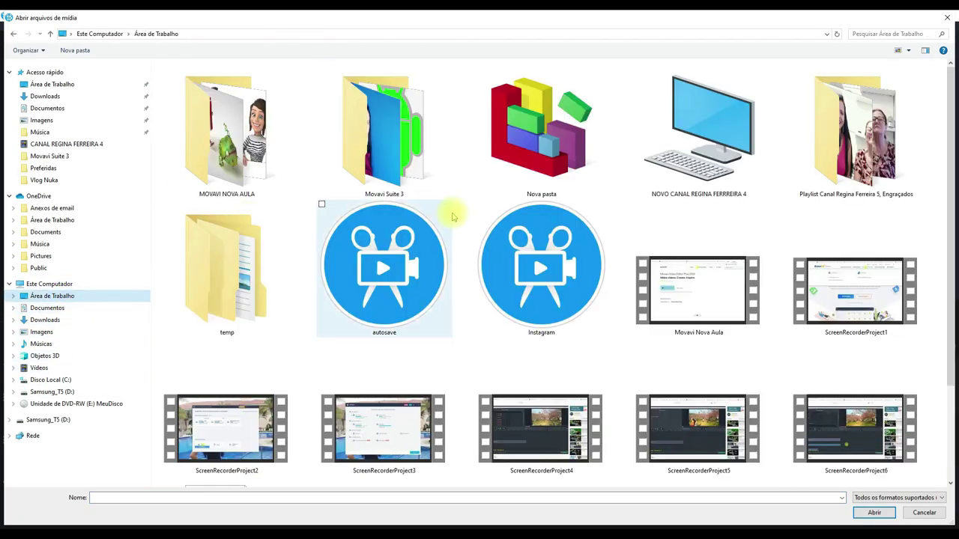
pyautogui.doubleClick(387, 134)
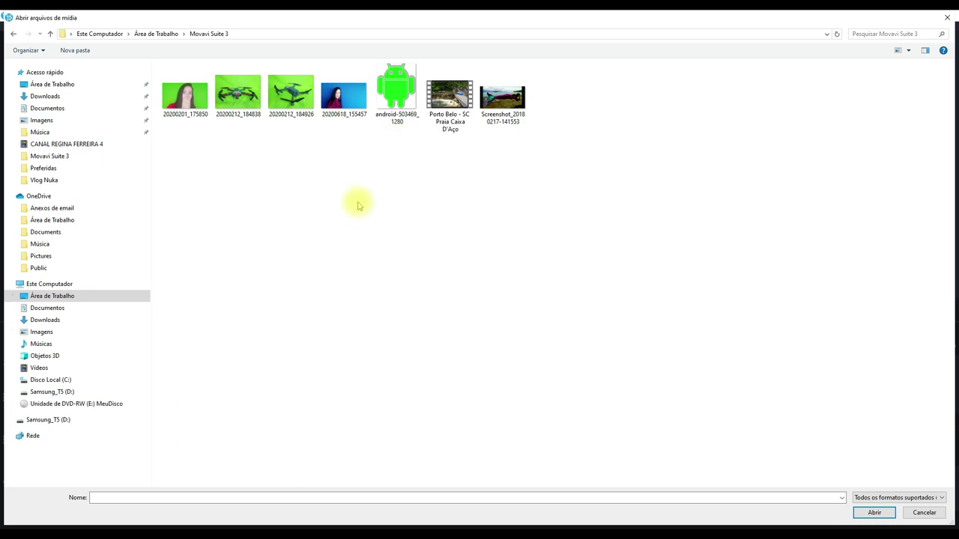
pyautogui.doubleClick(298, 95)
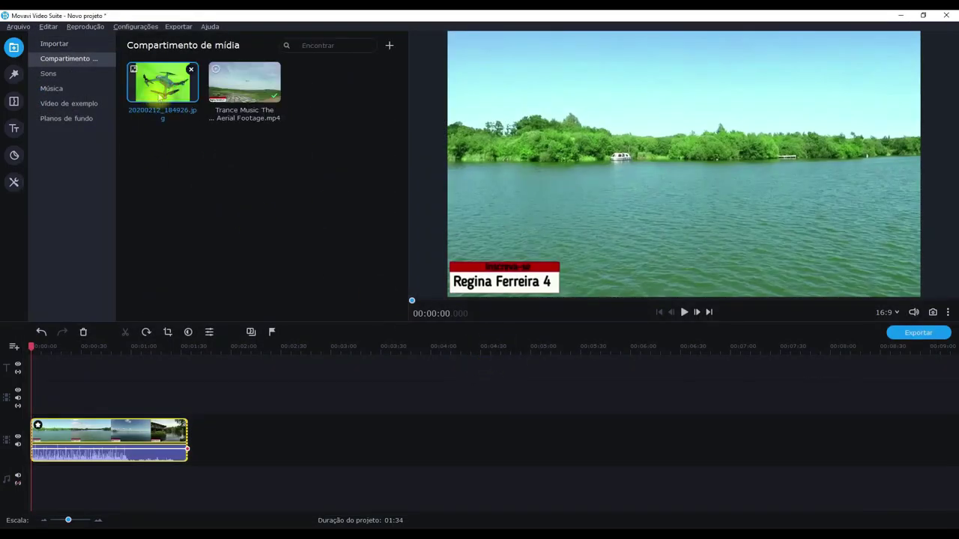
pyautogui.moveTo(159, 96); pyautogui.dragTo(47, 398)
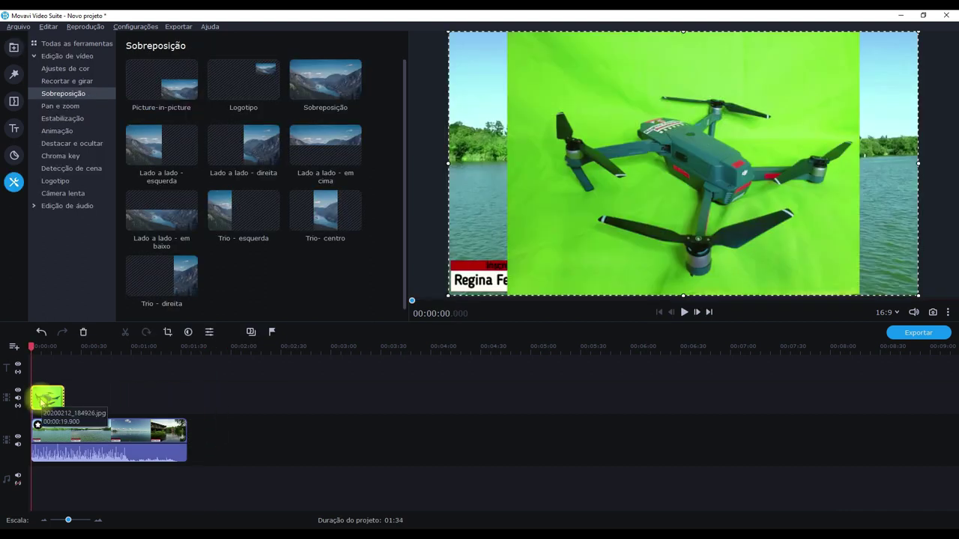
# Step: Key out the green background of the drone overlay with Chroma key, sampling the green beside the drone, and apply it
pyautogui.click(57, 156)
pyautogui.click(226, 95)
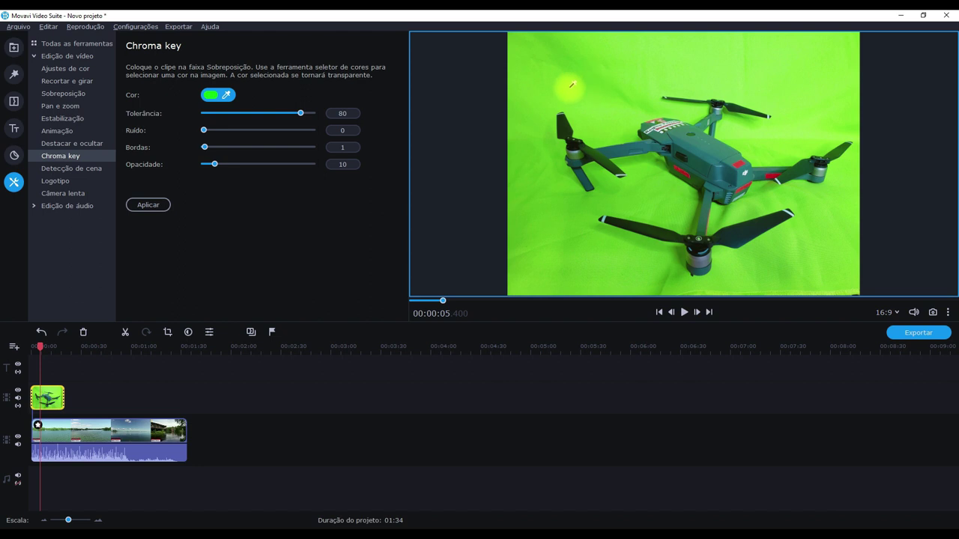
pyautogui.click(593, 84)
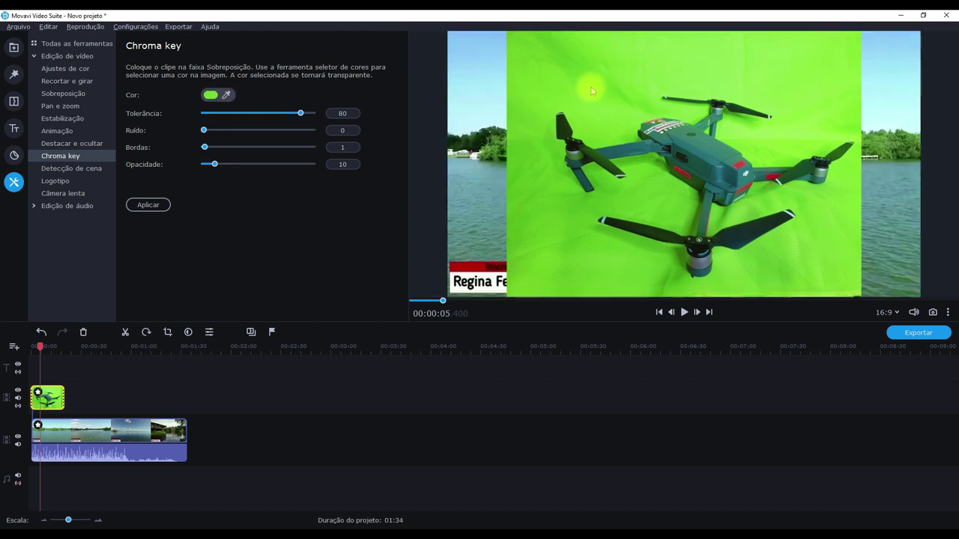
pyautogui.click(592, 90)
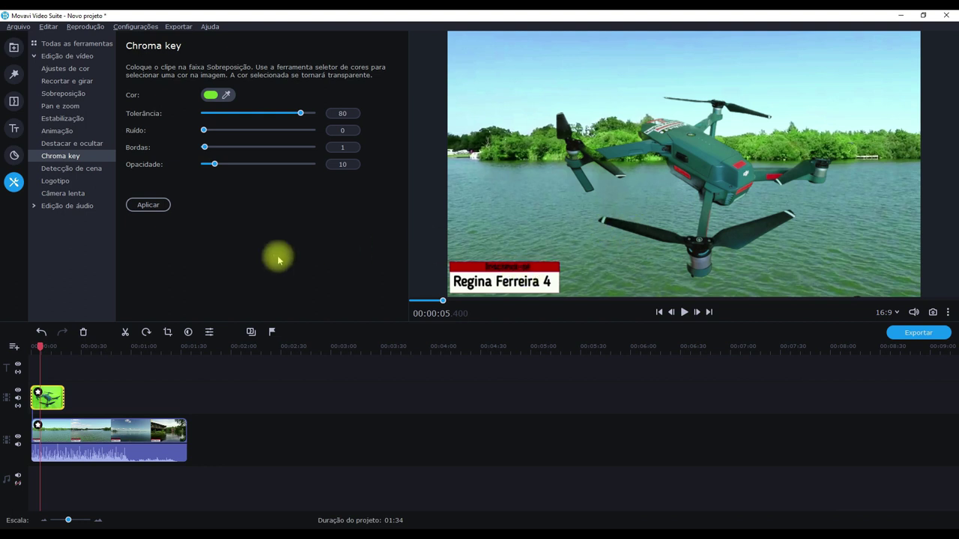
pyautogui.click(149, 205)
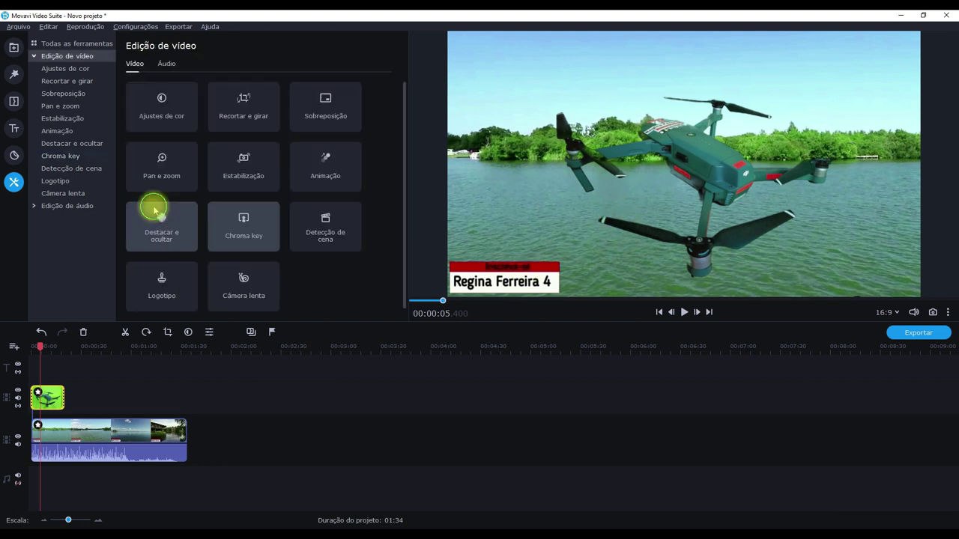
# Step: Set the drone overlay's contrast to 20 and gamma to 0,93 in the advanced colour adjustments
pyautogui.click(43, 401)
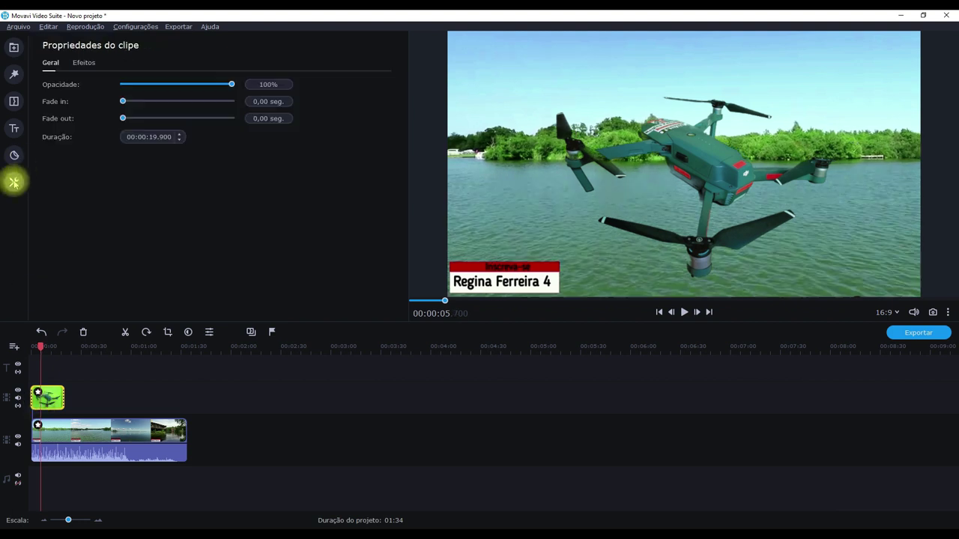
pyautogui.click(14, 182)
pyautogui.click(78, 69)
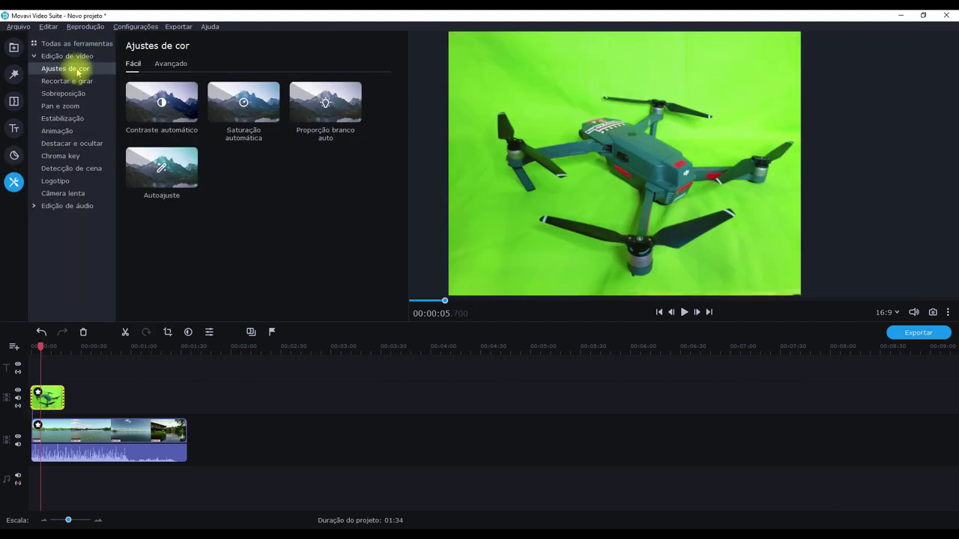
pyautogui.click(170, 66)
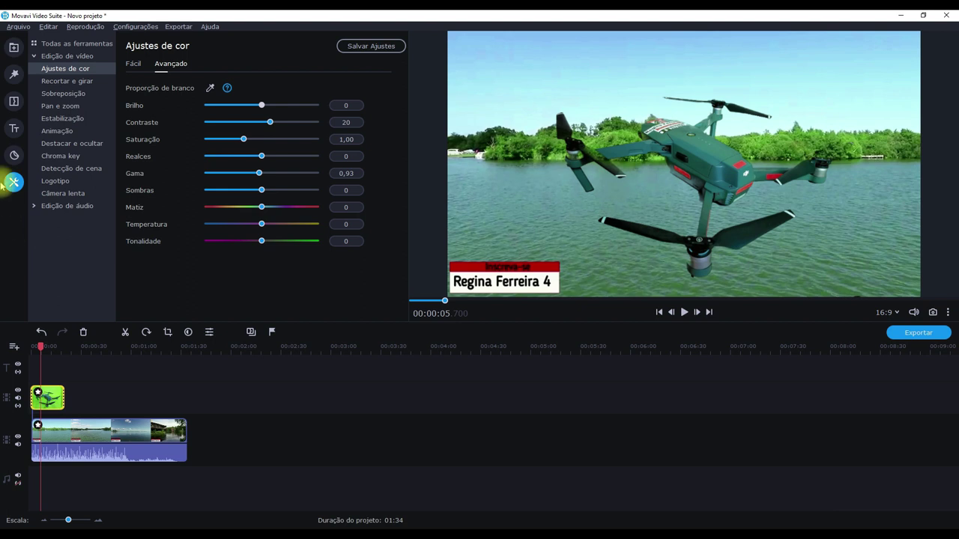
# Step: Add a favourite plain text title at the start of the title track reading "Rio Amazonas" in yellow Impact with a black outline
pyautogui.click(14, 129)
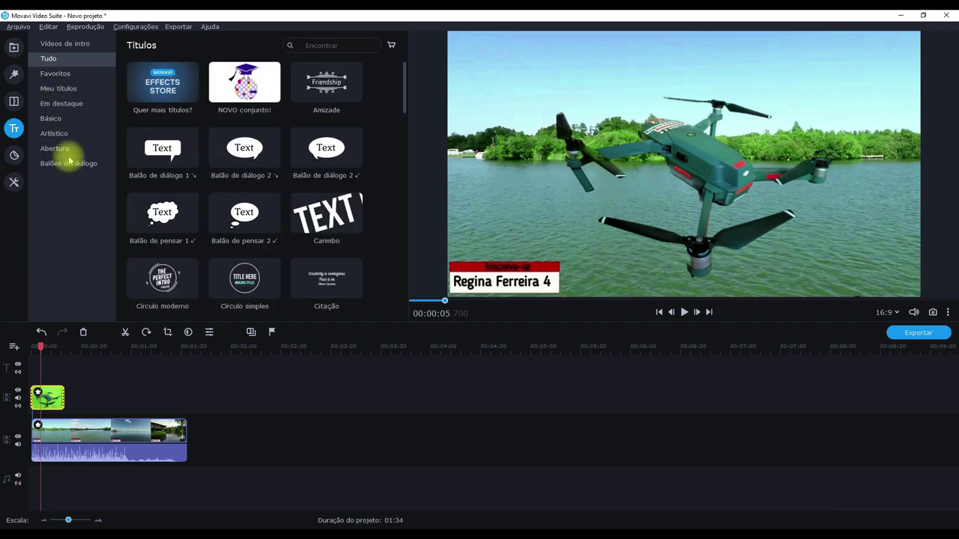
pyautogui.click(56, 74)
pyautogui.moveTo(227, 185); pyautogui.dragTo(36, 369)
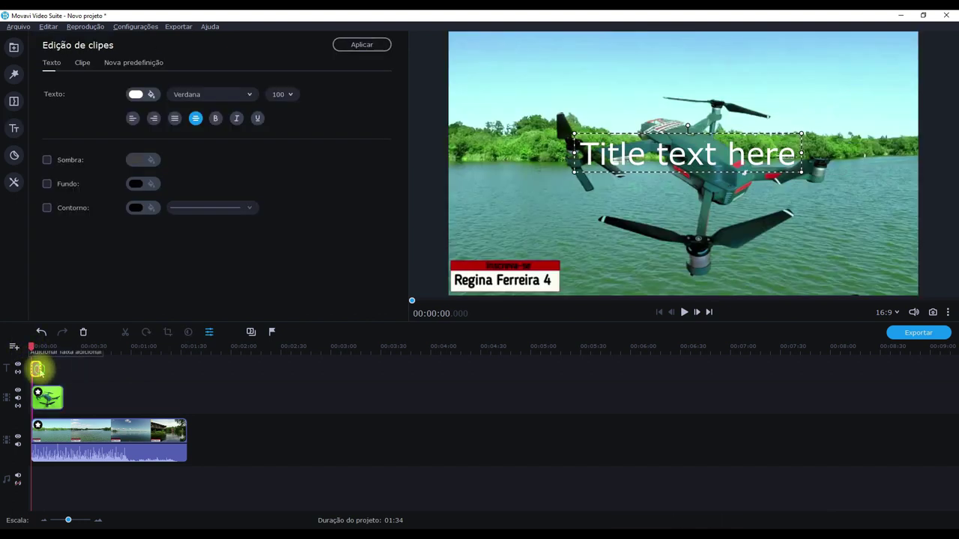
pyautogui.click(480, 439)
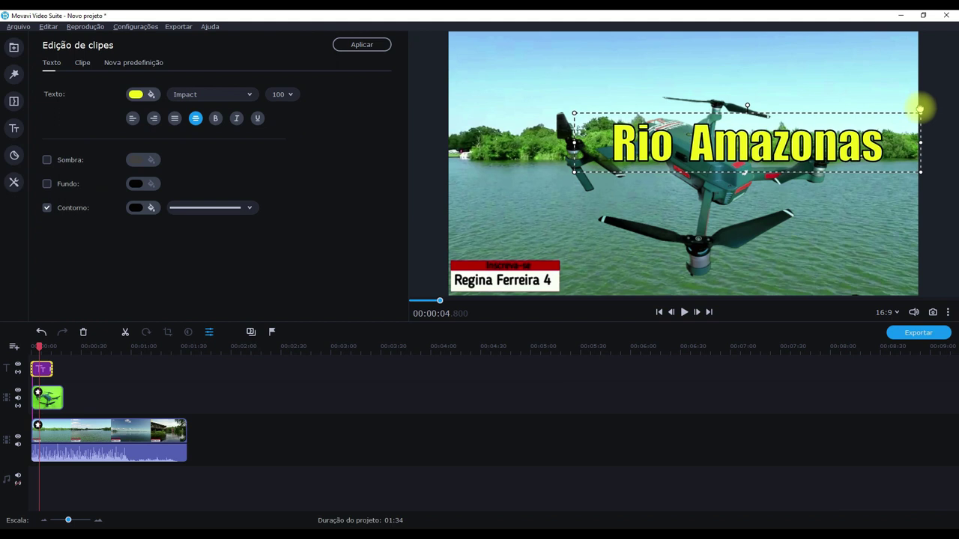
# Step: Move the "Rio Amazonas" title above the drone, enlarge it, and centre it along the upper edge of the frame
pyautogui.moveTo(794, 155); pyautogui.dragTo(736, 76)
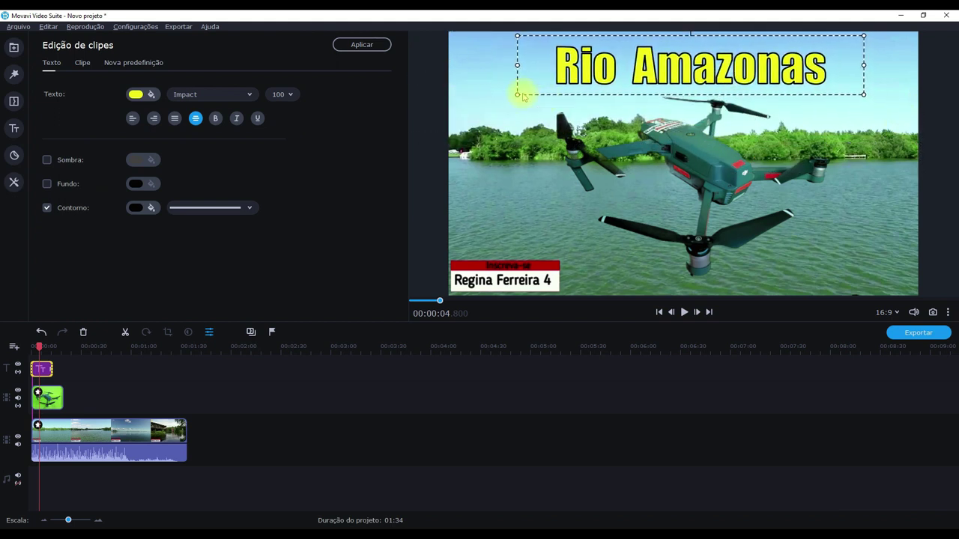
pyautogui.moveTo(518, 97); pyautogui.dragTo(488, 100)
pyautogui.moveTo(666, 84); pyautogui.dragTo(682, 88)
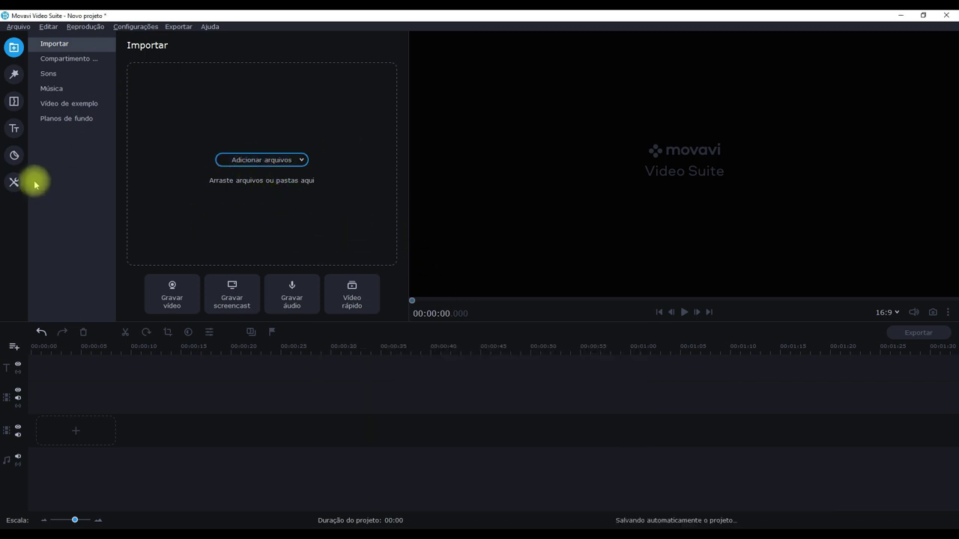
# Step: Place the Listras amarelas background at the start of the main video track of the empty project
pyautogui.click(56, 120)
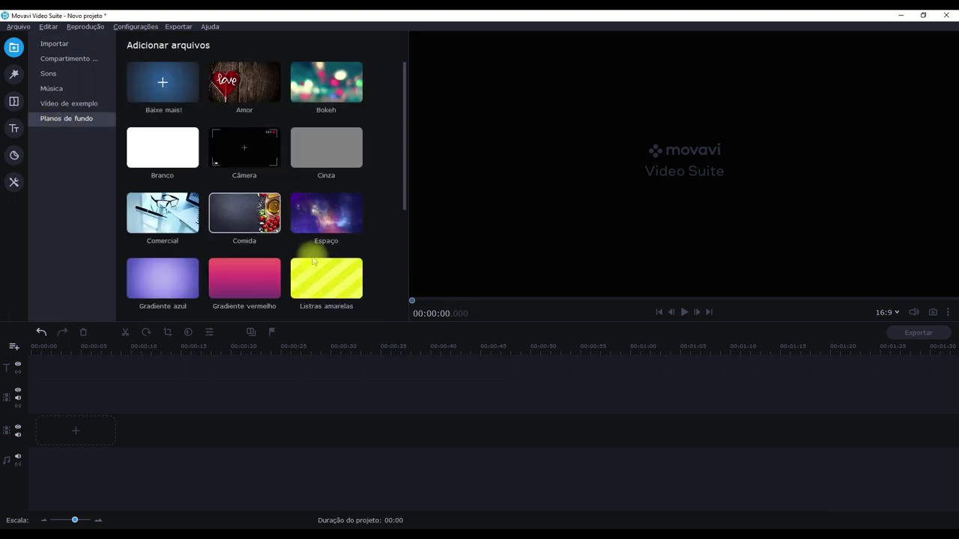
pyautogui.scroll(-2, 263, 248)
pyautogui.scroll(2, 229, 214)
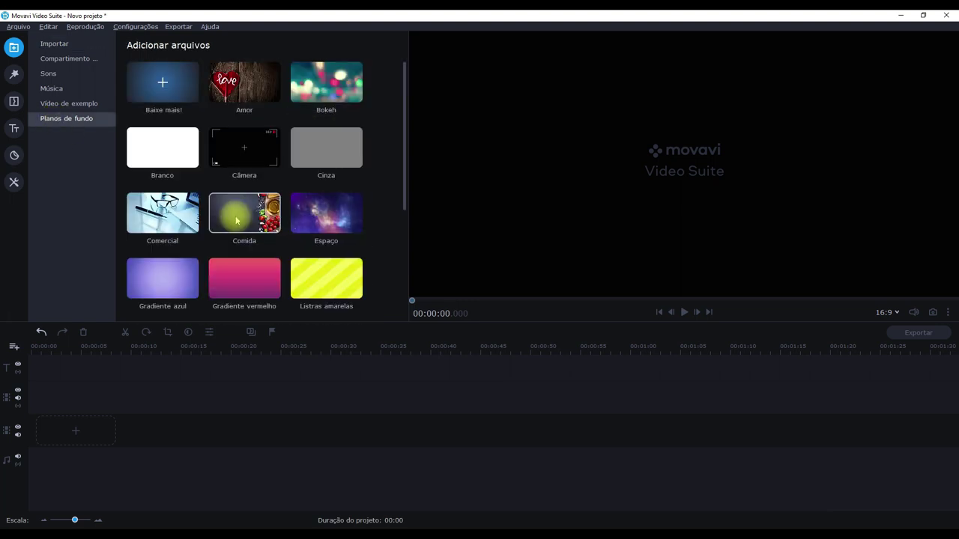
pyautogui.scroll(-3, 225, 224)
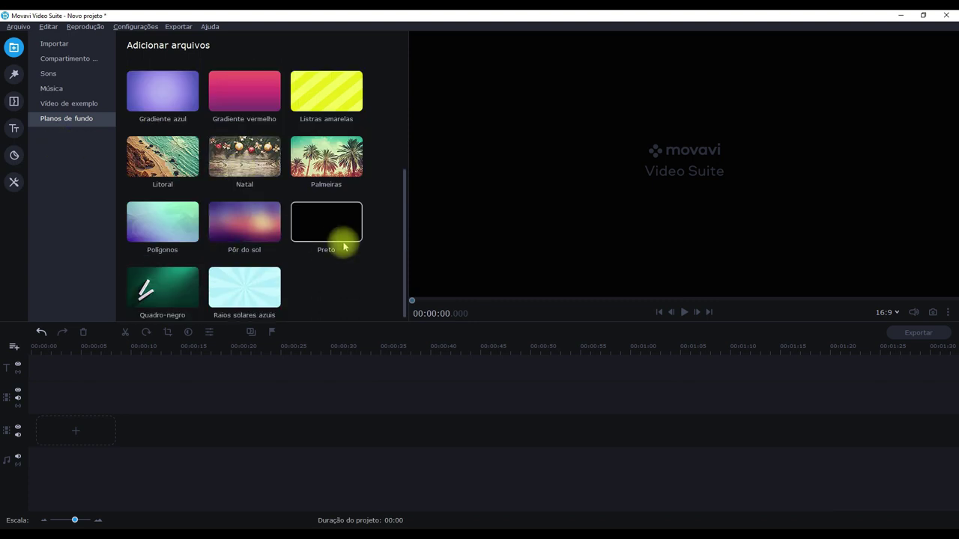
pyautogui.scroll(2, 314, 254)
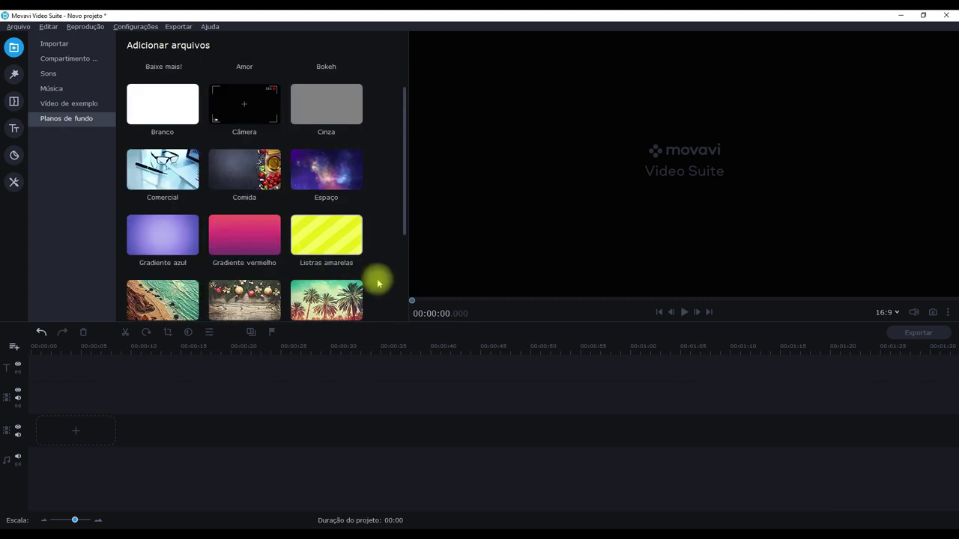
pyautogui.click(324, 245)
pyautogui.moveTo(324, 244); pyautogui.dragTo(22, 420)
# Step: Add the Gradiente vermelho background directly after the yellow striped clip and return the playhead to the start
pyautogui.moveTo(233, 242); pyautogui.dragTo(74, 428)
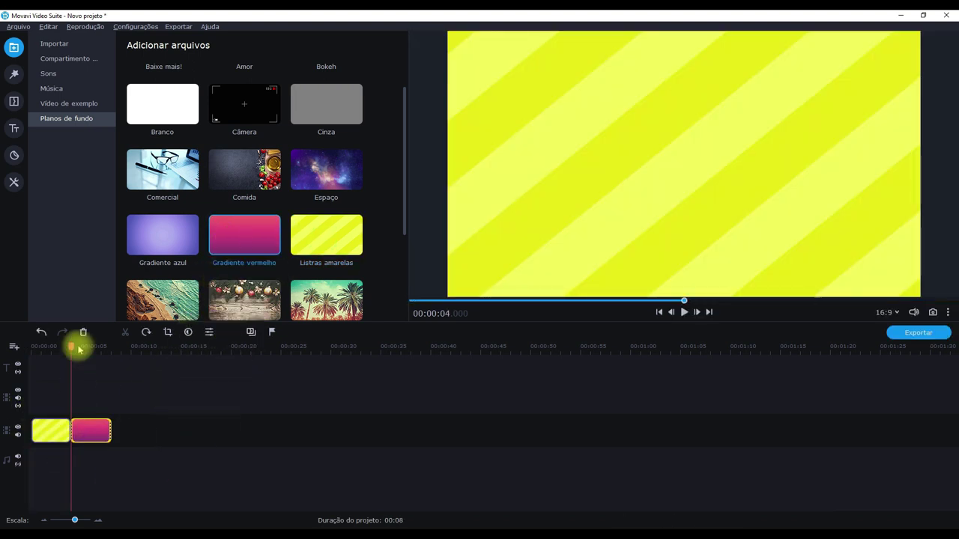
pyautogui.moveTo(72, 346); pyautogui.dragTo(17, 349)
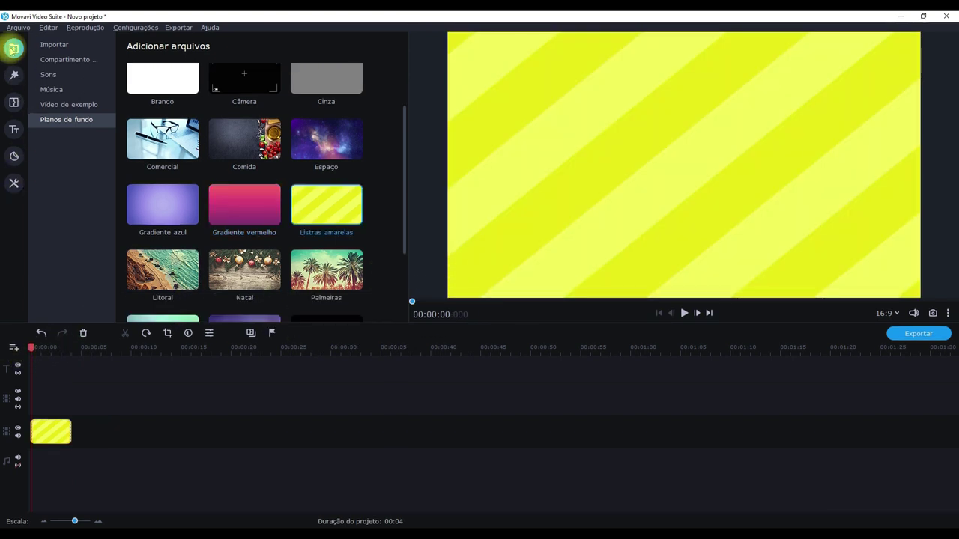
# Step: Import the image 20200618_155457 and place it at the start of the overlay track above the yellow stripes
pyautogui.click(49, 43)
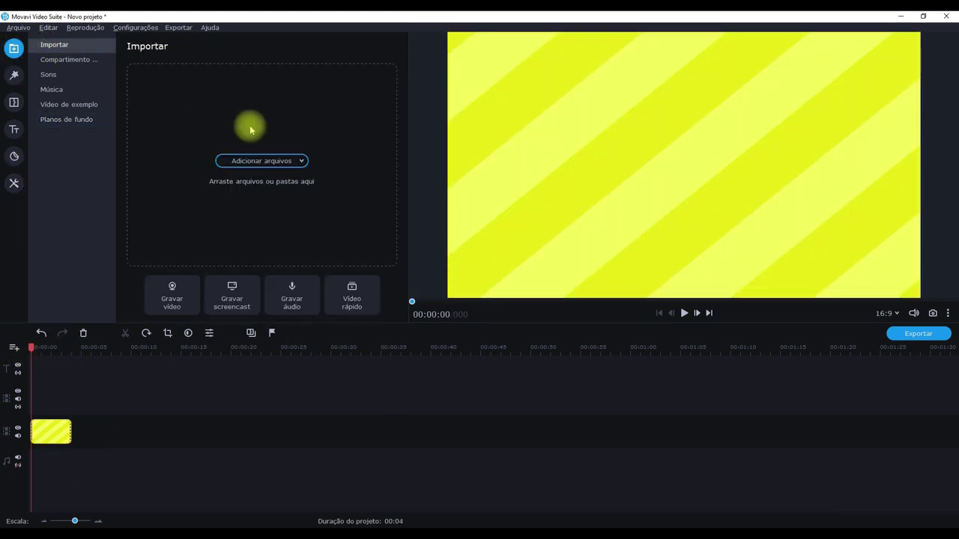
pyautogui.click(270, 162)
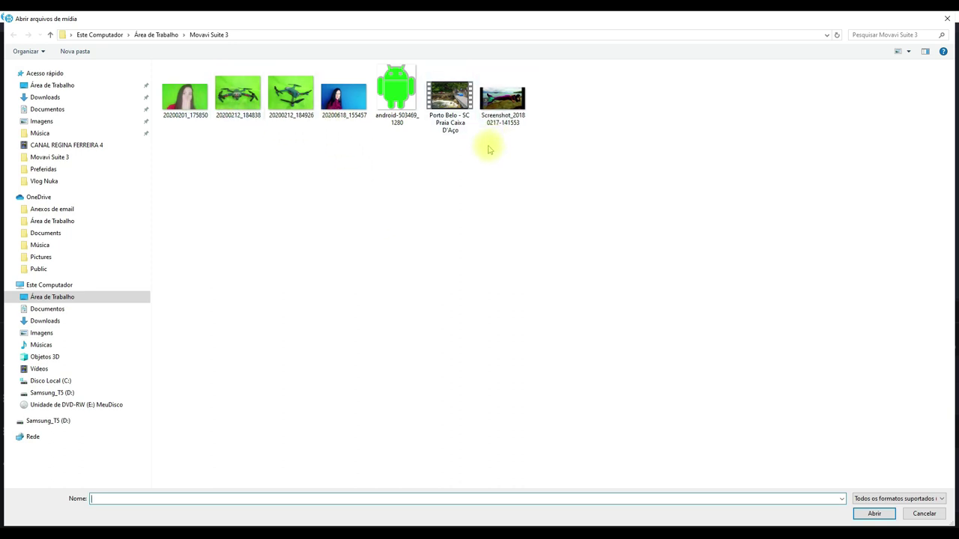
pyautogui.doubleClick(343, 96)
pyautogui.moveTo(160, 96); pyautogui.dragTo(27, 374)
# Step: Key out the blue background of the woman overlay with Chroma key and set the key's opacity to 28
pyautogui.click(46, 400)
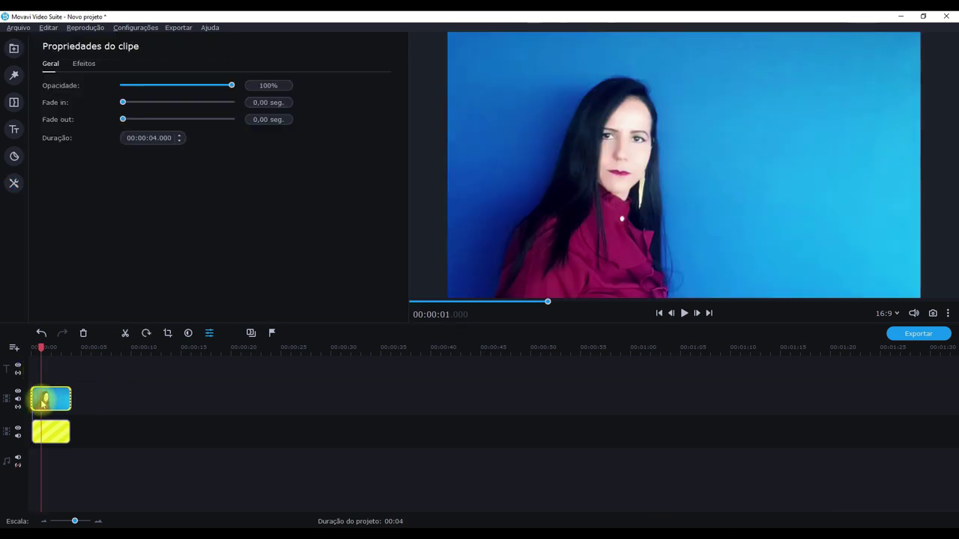
pyautogui.click(14, 183)
pyautogui.click(65, 156)
pyautogui.click(226, 95)
pyautogui.click(523, 101)
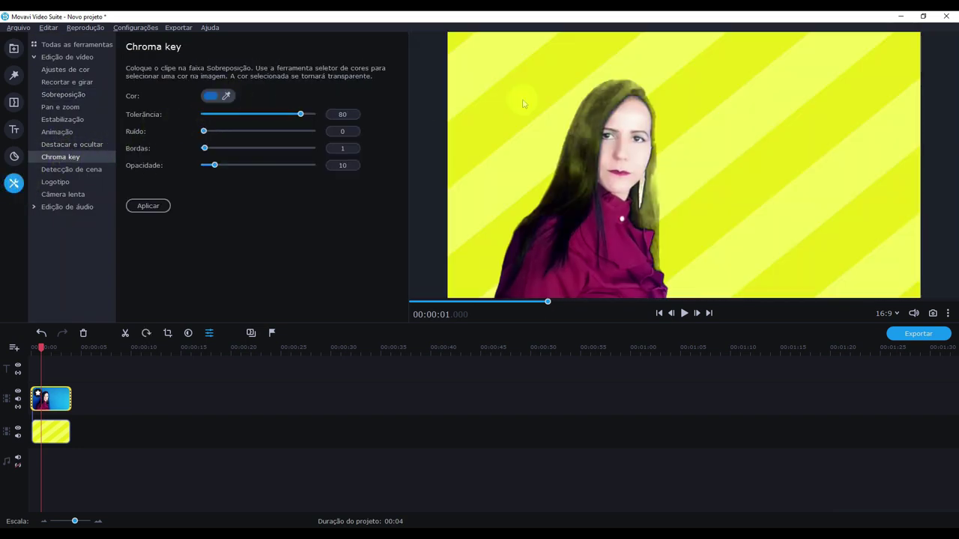
pyautogui.moveTo(214, 166); pyautogui.dragTo(240, 167)
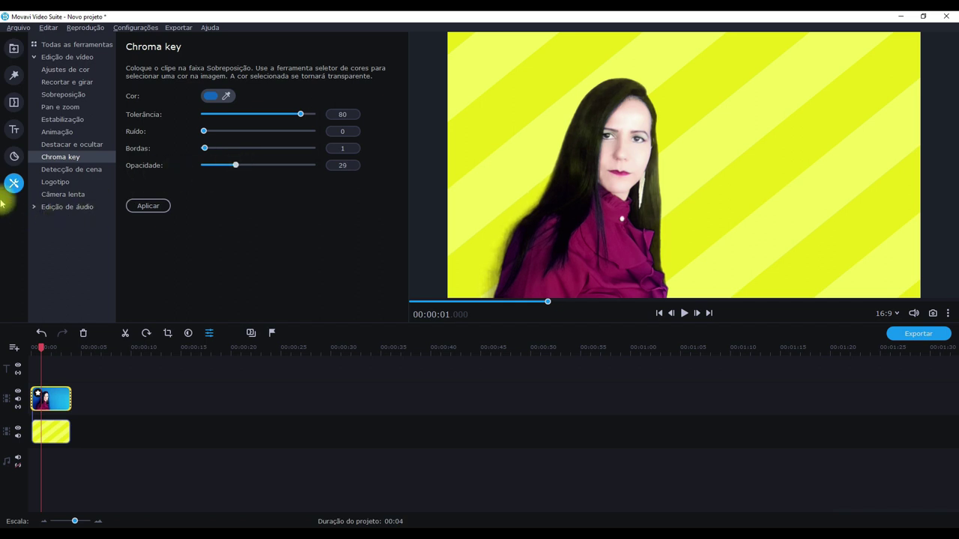
pyautogui.moveTo(235, 168); pyautogui.dragTo(233, 168)
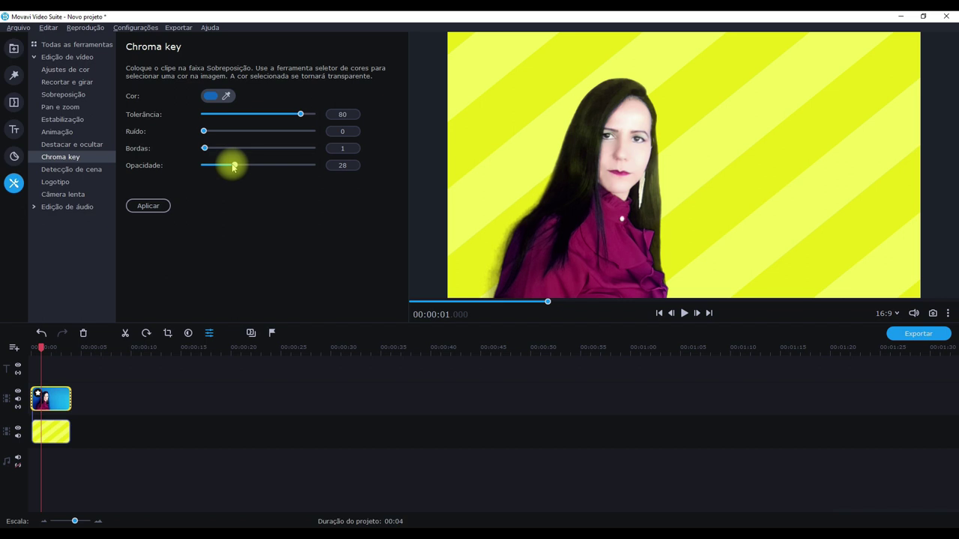
# Step: Apply the Lado a lado - esquerda overlay layout to the keyed woman image
pyautogui.click(63, 94)
pyautogui.click(164, 150)
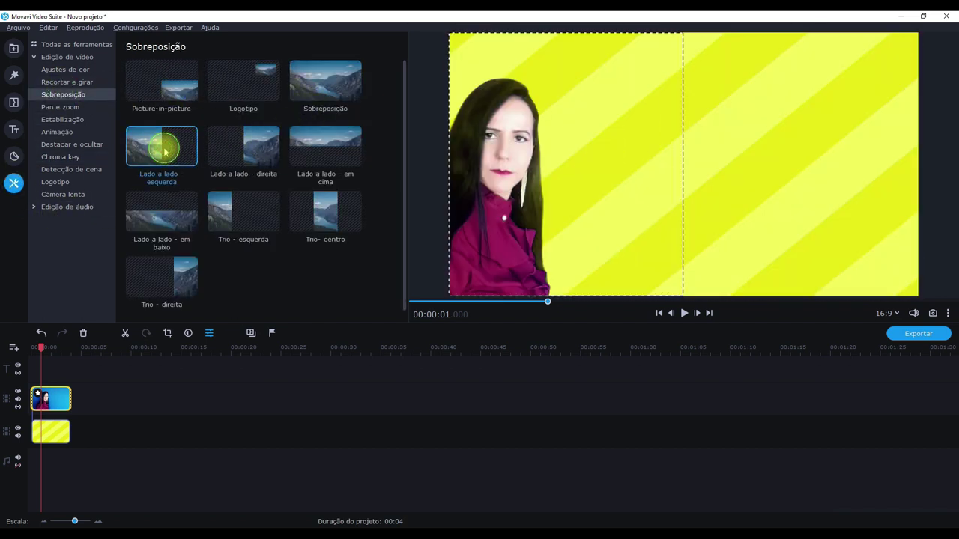
# Step: Try the Lado a lado - direita and Lado a lado - esquerda layouts on the woman overlay, and undo the layout changes
pyautogui.moveTo(498, 187); pyautogui.dragTo(562, 187)
pyautogui.click(263, 148)
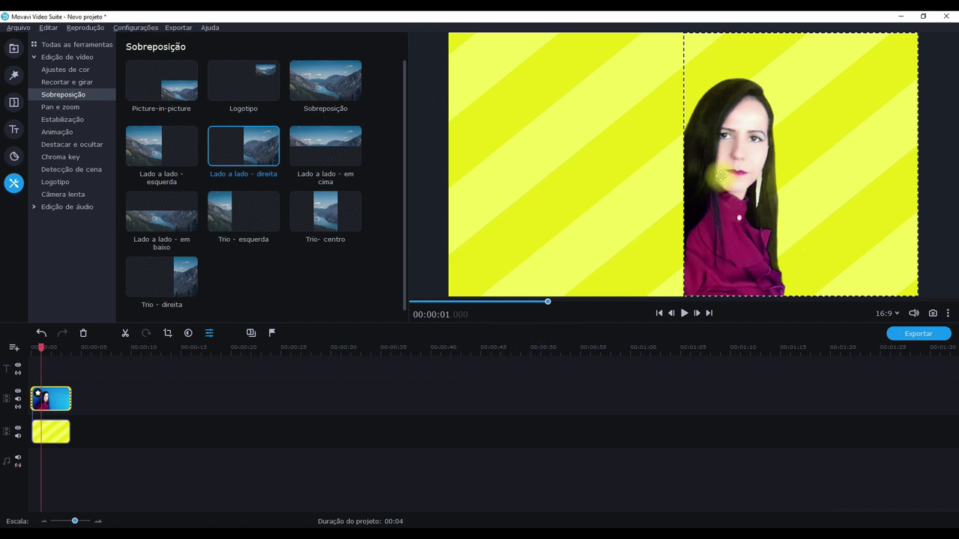
pyautogui.click(188, 159)
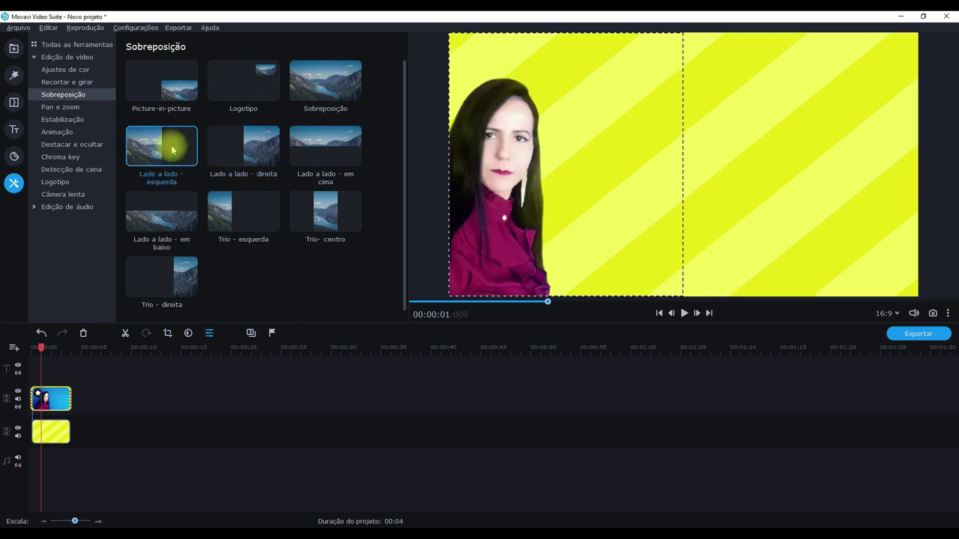
pyautogui.moveTo(529, 182); pyautogui.dragTo(601, 188)
pyautogui.hotkey('ctrl', 'z')
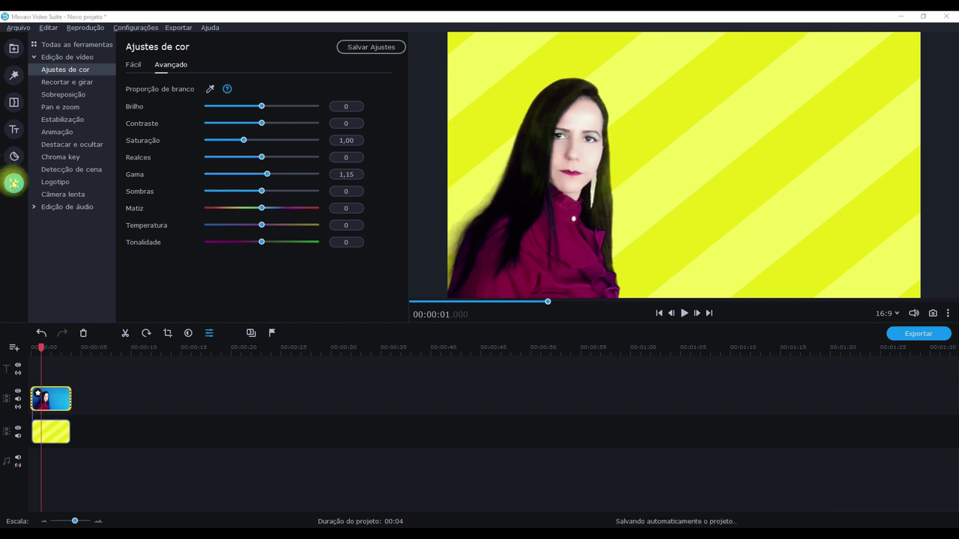
# Step: Add a title clip at the start of the title track and set its font to Impact
pyautogui.click(13, 130)
pyautogui.moveTo(254, 187); pyautogui.dragTo(34, 347)
pyautogui.doubleClick(46, 369)
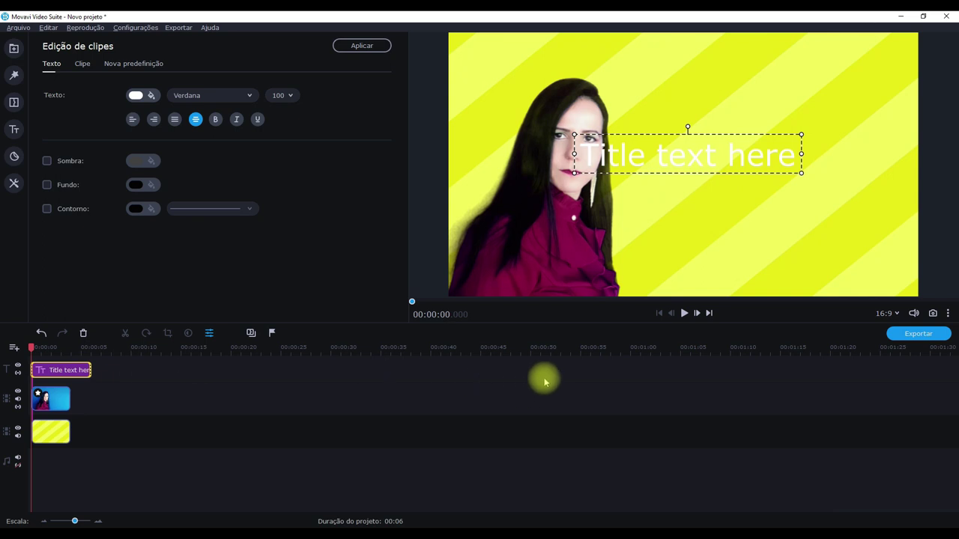
pyautogui.click(197, 96)
pyautogui.scroll(12, 240, 160)
pyautogui.scroll(5, 244, 168)
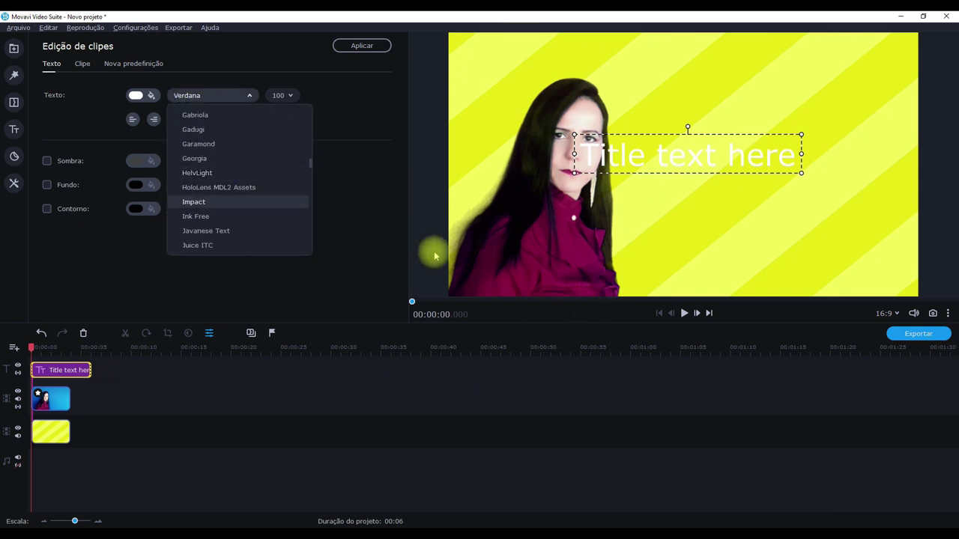
pyautogui.click(189, 197)
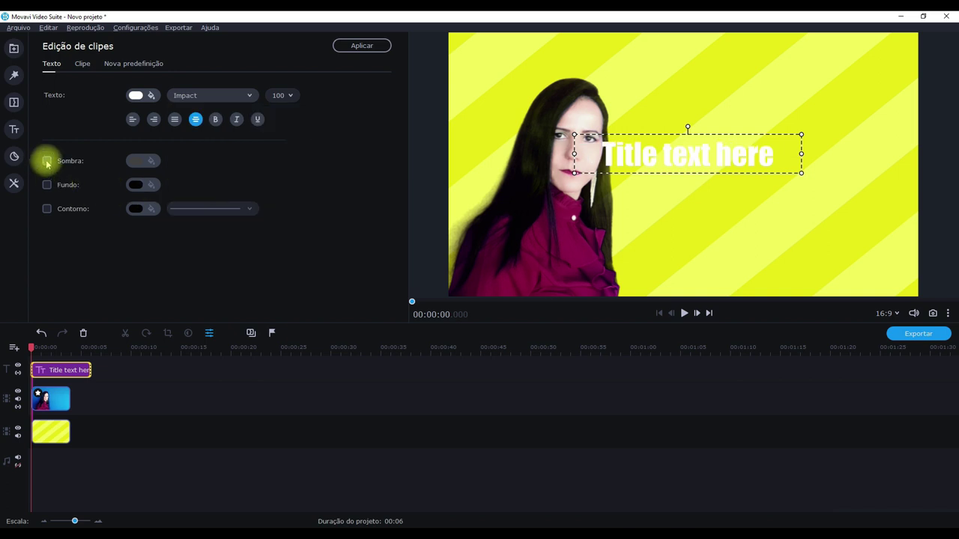
# Step: Colour the title text red and give it a black outline of the thickest width
pyautogui.click(137, 95)
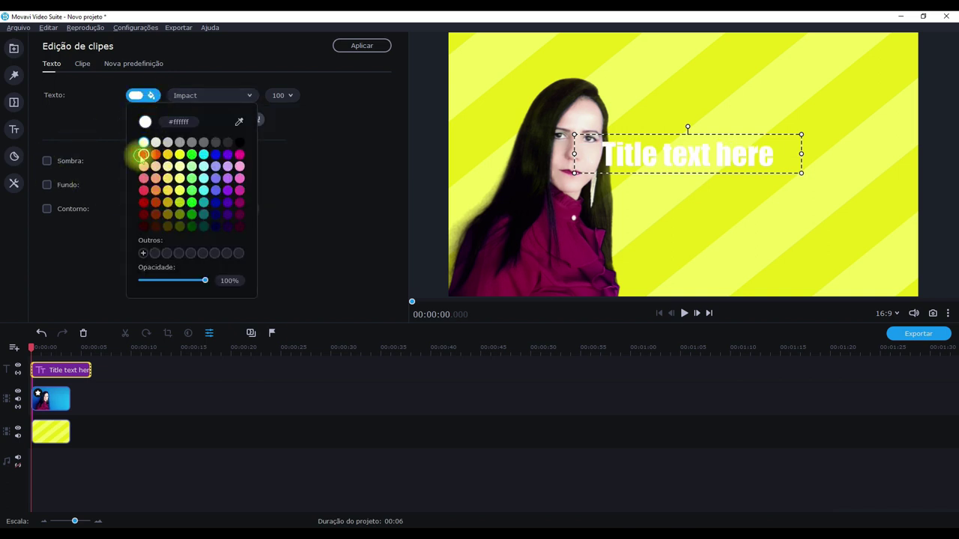
pyautogui.click(143, 153)
pyautogui.click(47, 208)
pyautogui.click(202, 211)
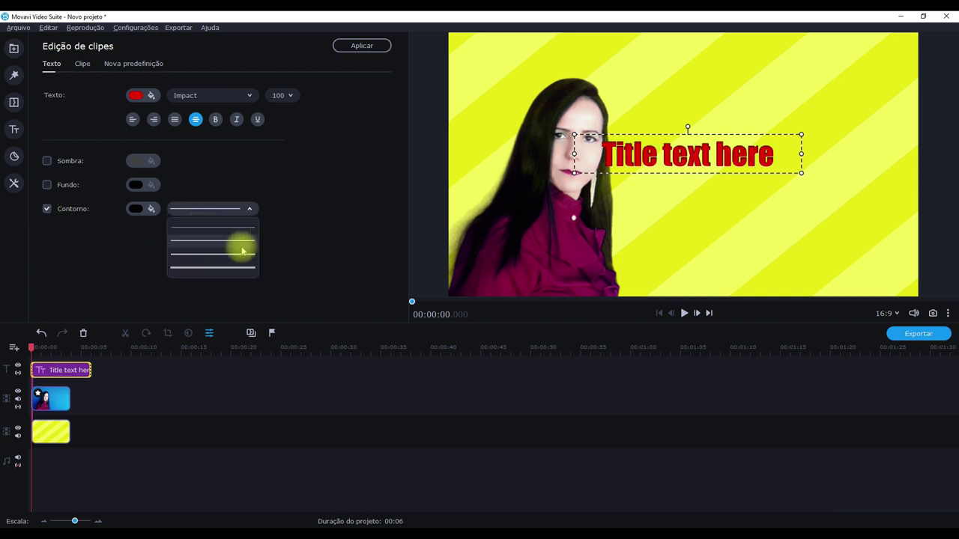
pyautogui.click(231, 269)
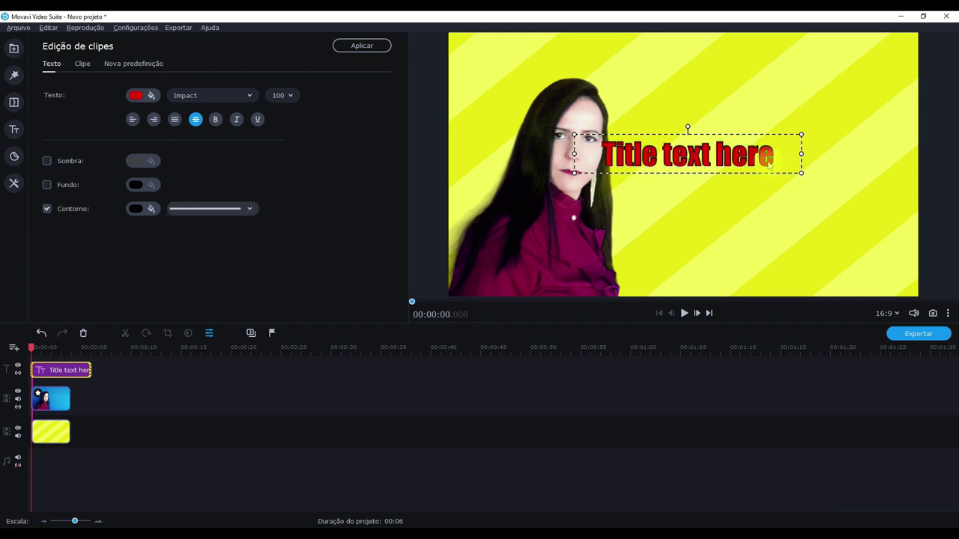
# Step: Replace the title's placeholder text with "Aprenda a criar aulas on Line"
pyautogui.doubleClick(629, 155)
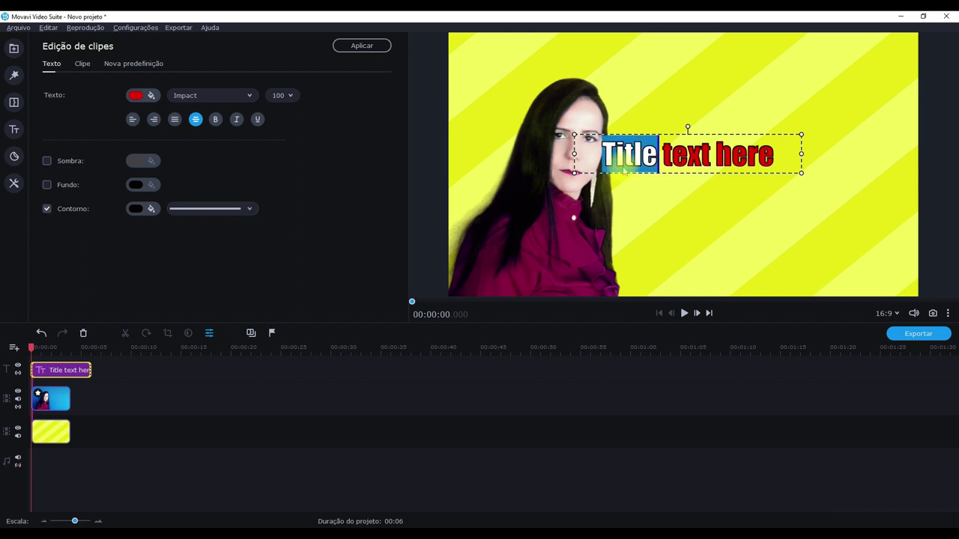
pyautogui.hotkey('ctrl', 'a')
pyautogui.write('Aprenda a criar aulas on Line')
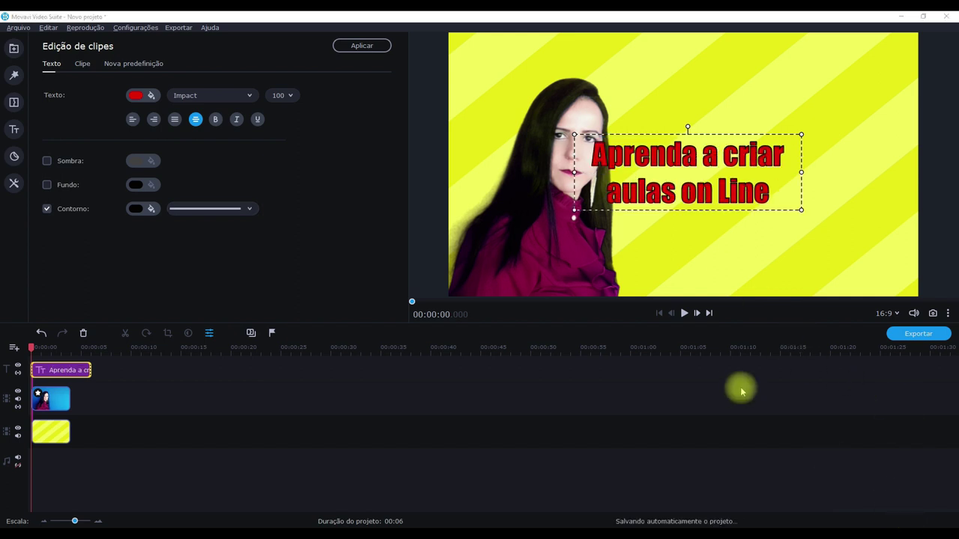
# Step: Enlarge the two-line title, place it beside the woman's head over the yellow stripes, and return to the imported media
pyautogui.moveTo(801, 210); pyautogui.dragTo(852, 258)
pyautogui.moveTo(764, 200); pyautogui.dragTo(787, 172)
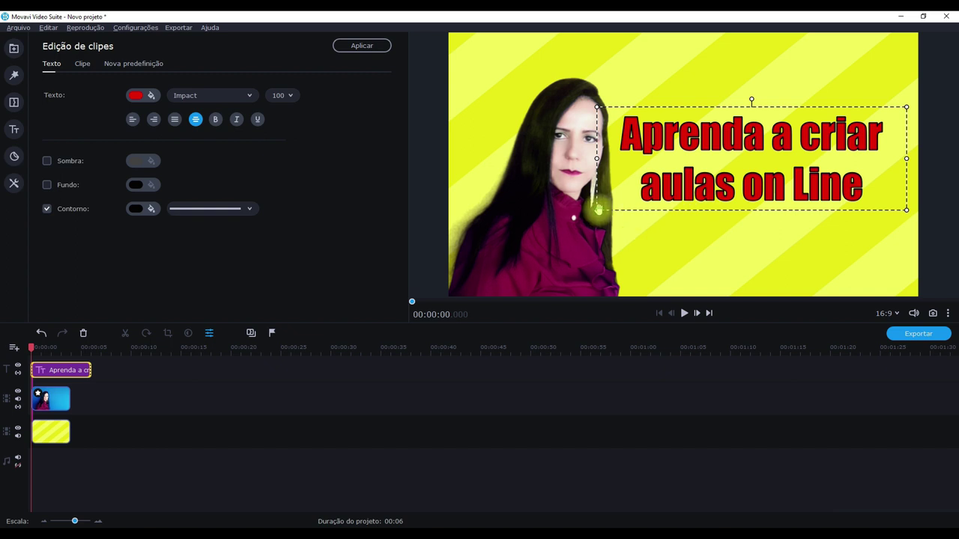
pyautogui.moveTo(598, 209); pyautogui.dragTo(577, 217)
pyautogui.moveTo(689, 196); pyautogui.dragTo(710, 189)
pyautogui.moveTo(932, 209); pyautogui.dragTo(912, 203)
pyautogui.click(744, 279)
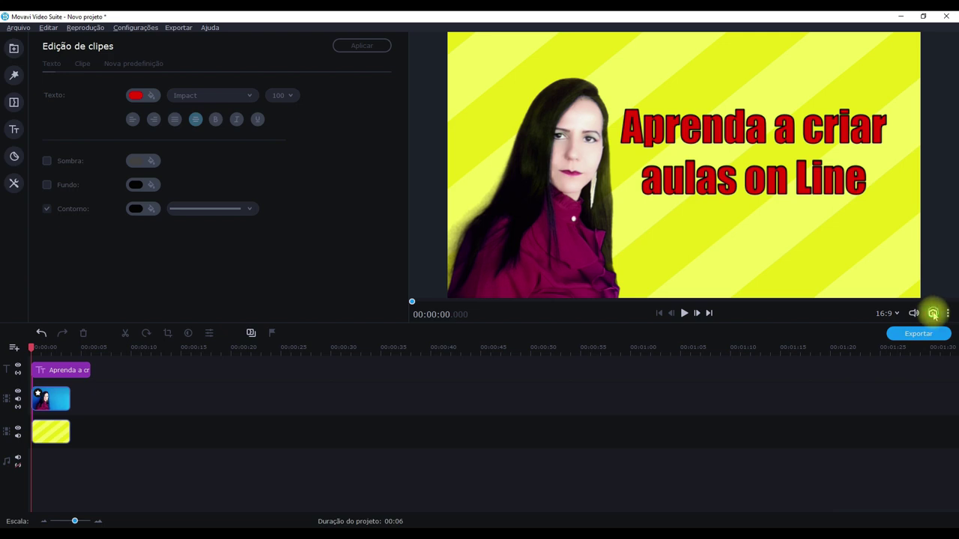
pyautogui.click(13, 48)
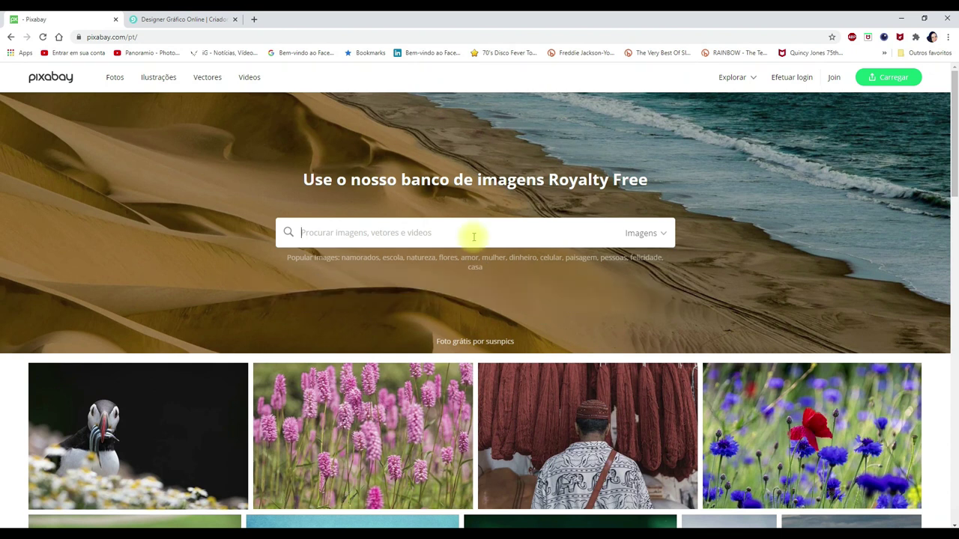
# Step: Search Pixabay for paisagens and open the photo of the country road with a lone tree among green fields
pyautogui.write('paisagens')
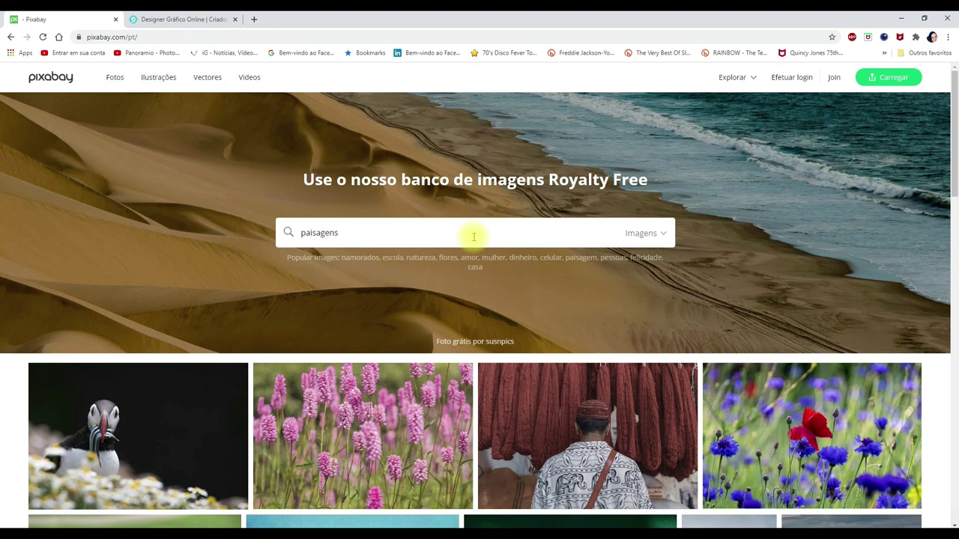
pyautogui.press('Return')
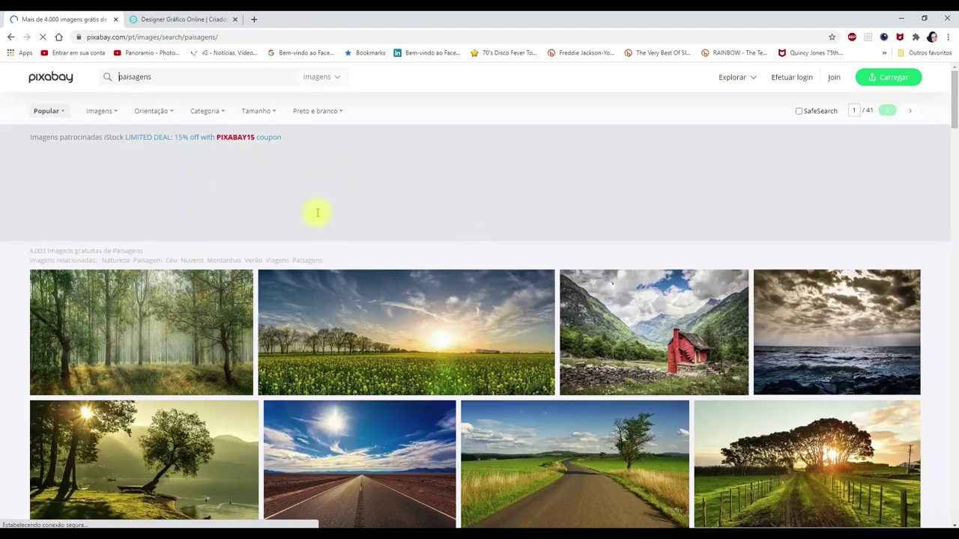
pyautogui.scroll(-3, 319, 217)
pyautogui.scroll(3, 320, 222)
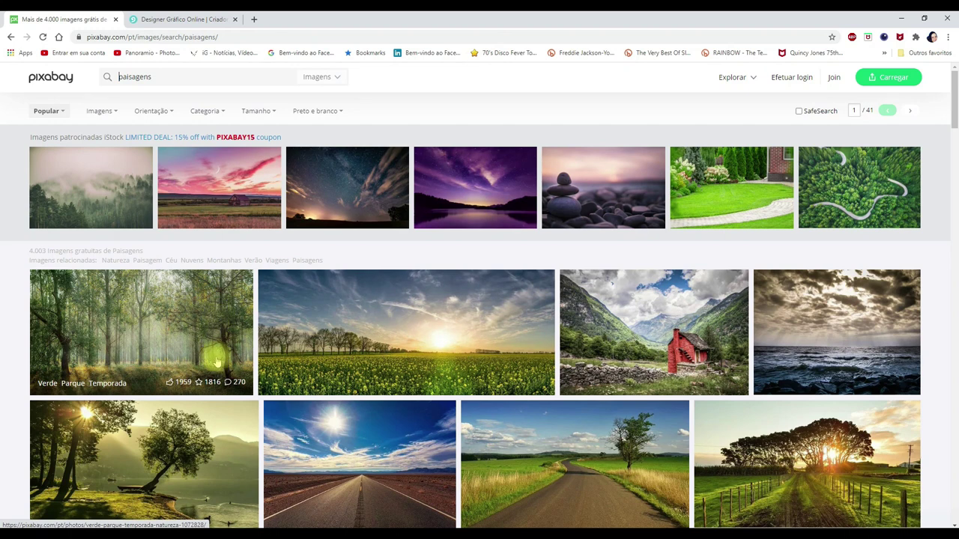
pyautogui.scroll(-3, 261, 399)
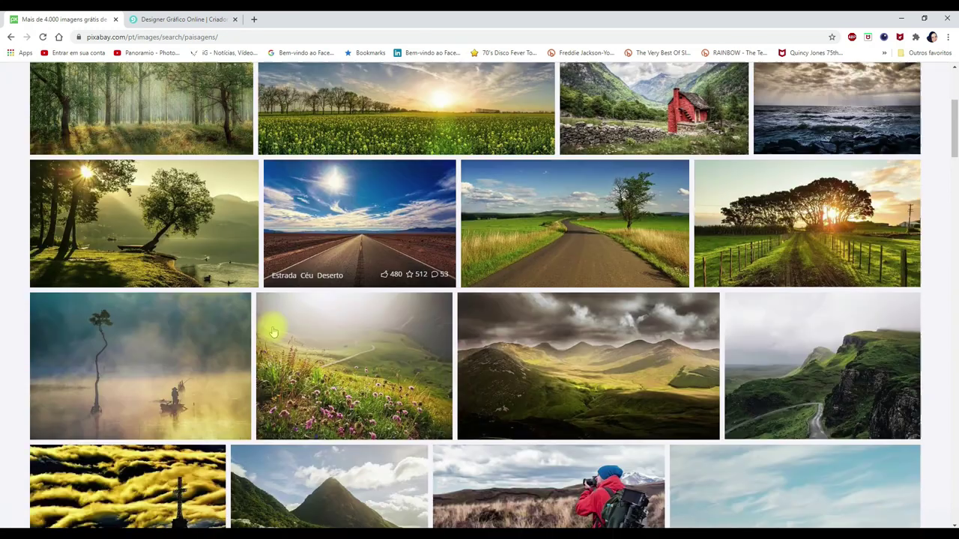
pyautogui.scroll(-1, 449, 196)
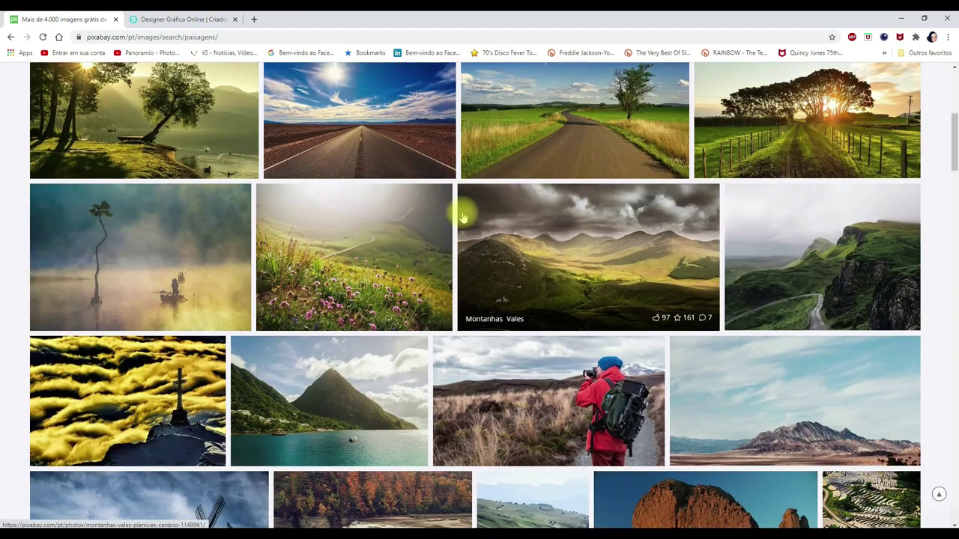
pyautogui.scroll(1, 487, 224)
pyautogui.scroll(1, 660, 303)
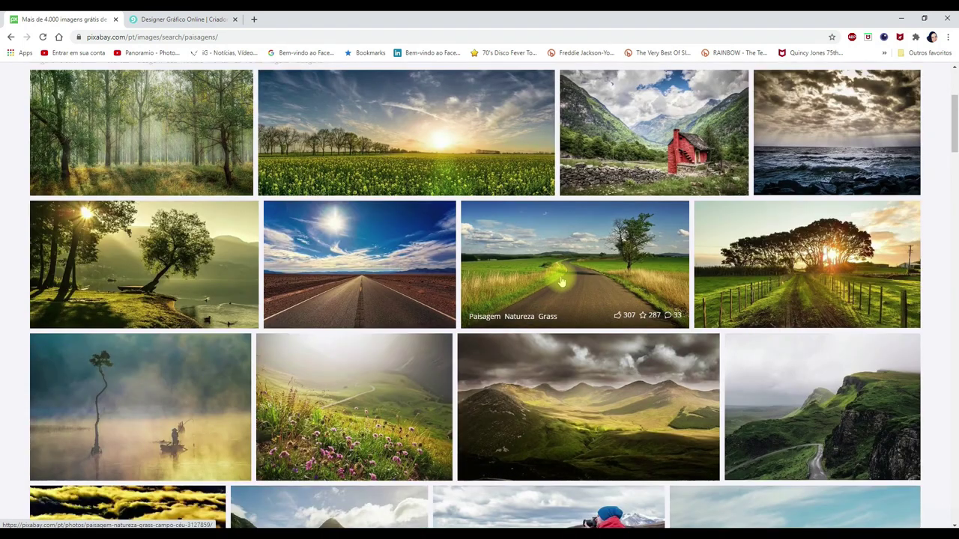
pyautogui.click(549, 265)
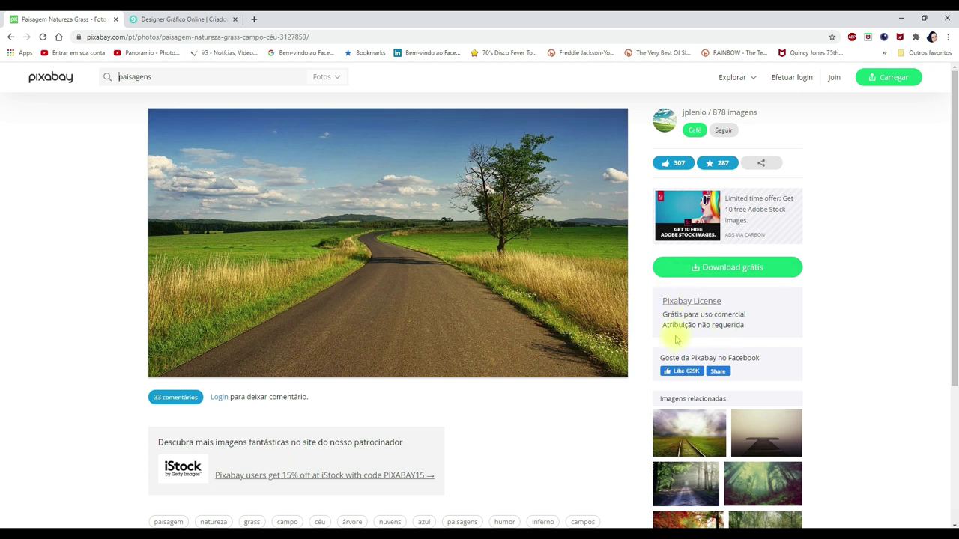
# Step: Download the road photo as a 1920×1079 JPG, completing the robot check
pyautogui.click(728, 268)
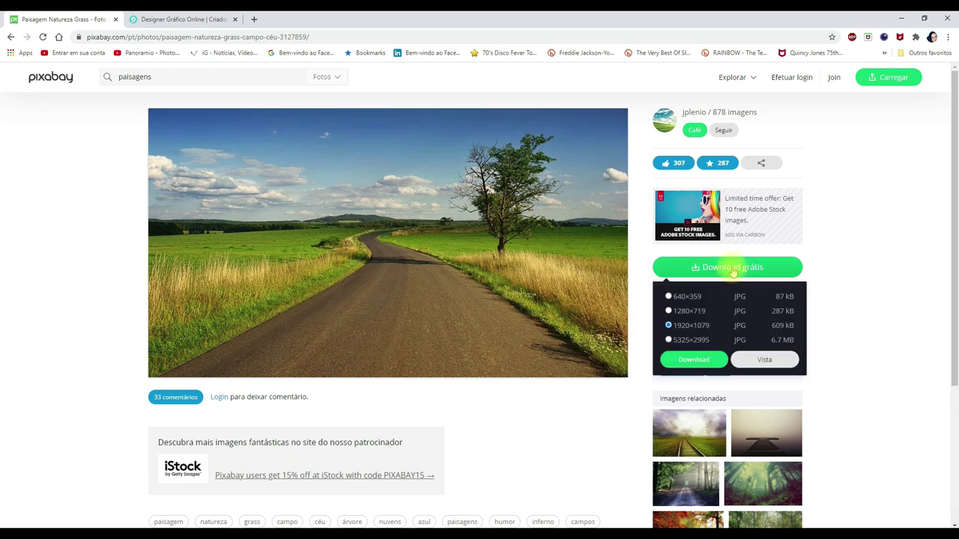
pyautogui.click(684, 362)
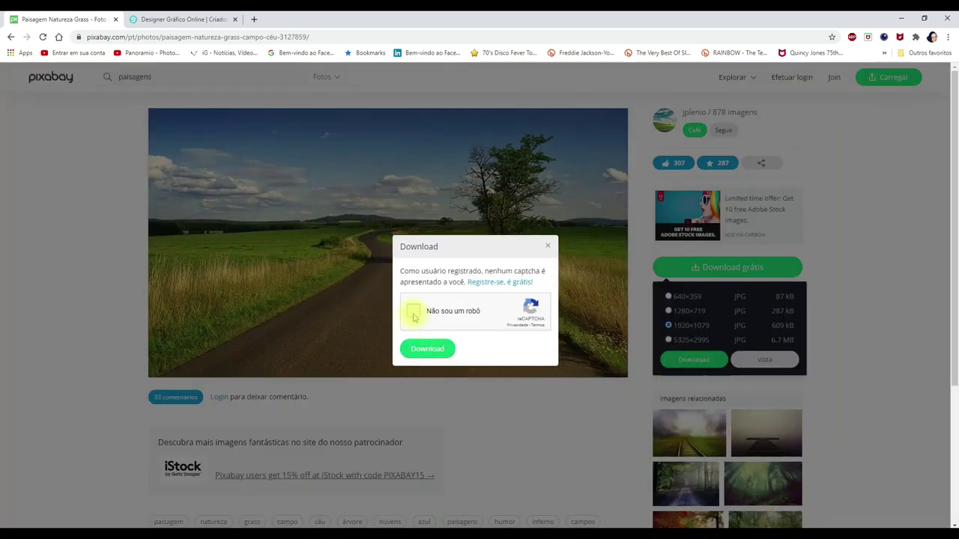
pyautogui.click(412, 318)
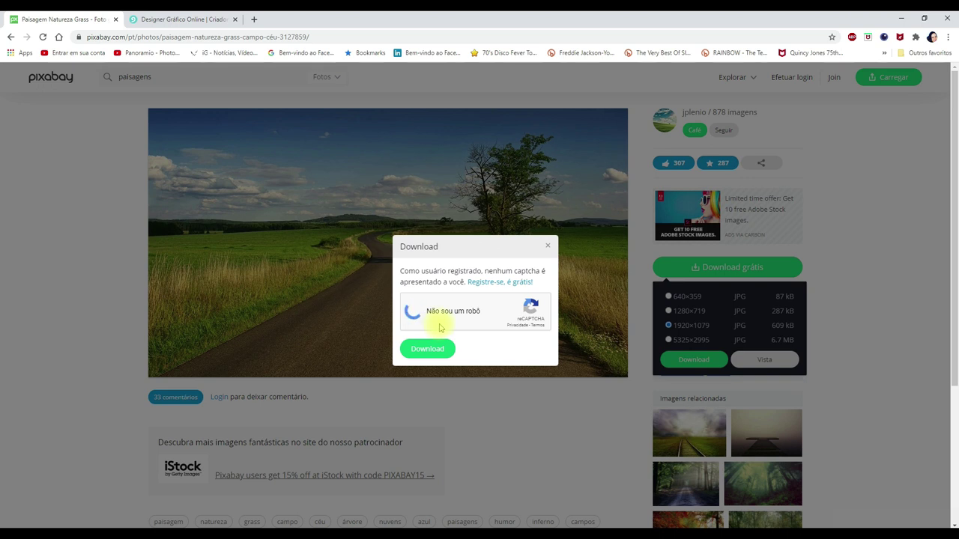
pyautogui.click(428, 352)
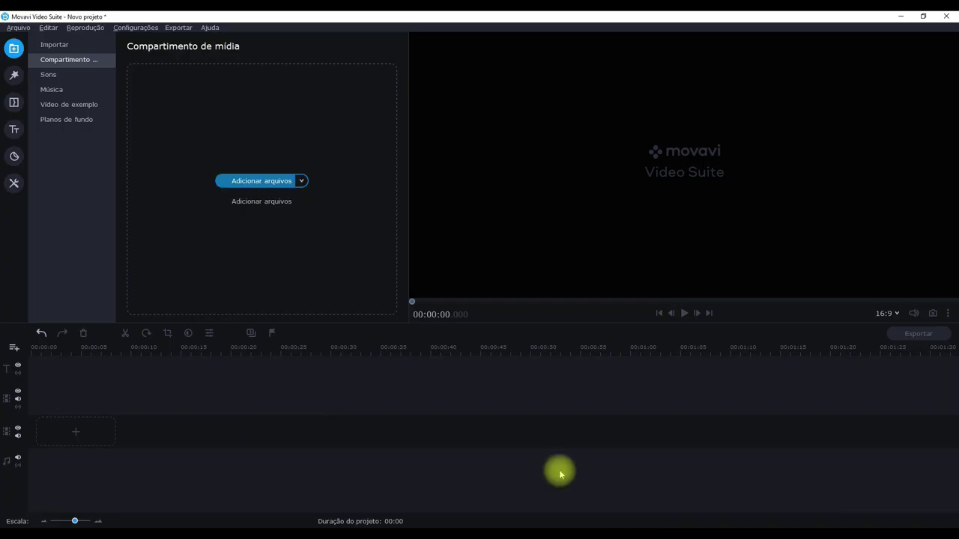
# Step: Import landscape-3127859_1920 from the Downloads folder into Movavi Video Suite and place it at the start of the video track
pyautogui.click(258, 182)
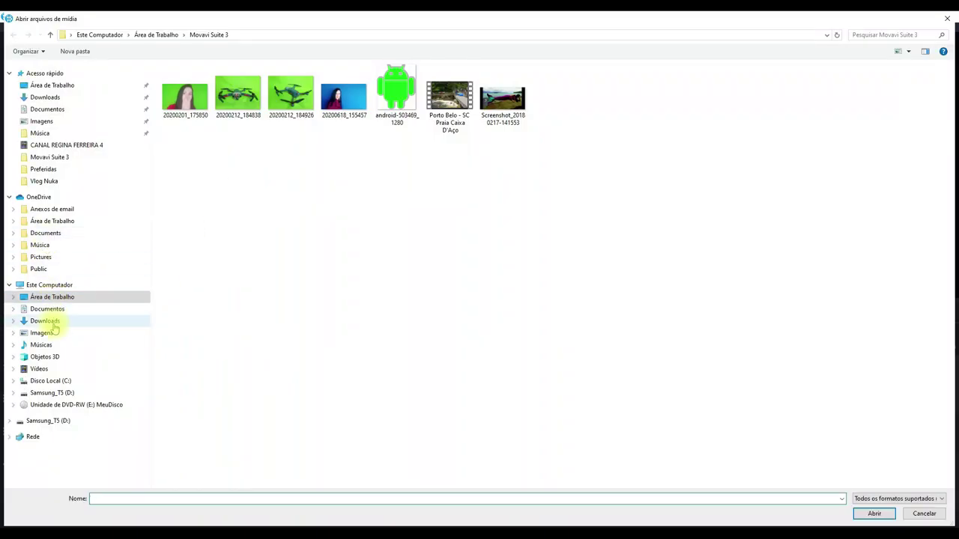
pyautogui.click(53, 323)
pyautogui.click(537, 186)
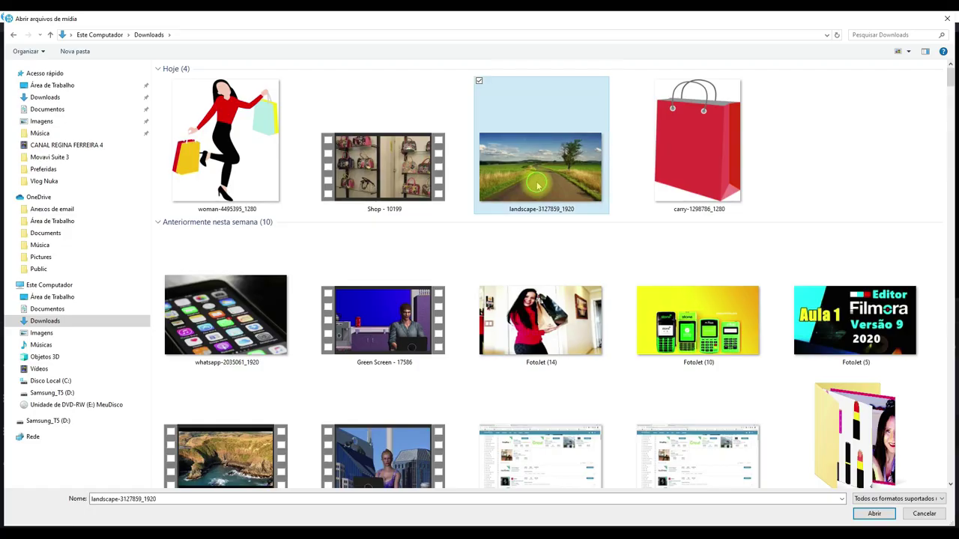
pyautogui.doubleClick(538, 186)
pyautogui.moveTo(171, 81); pyautogui.dragTo(36, 423)
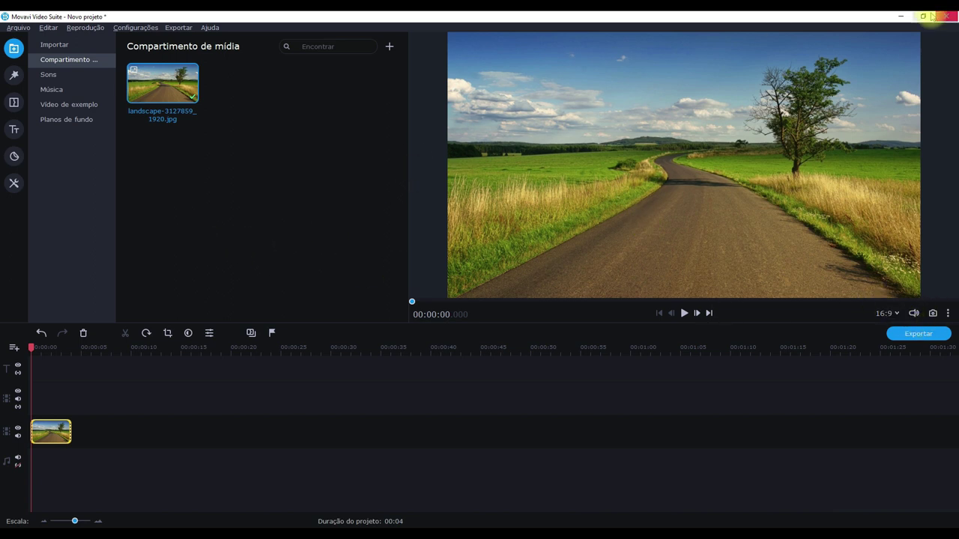
# Step: Minimize the video editor, close the Video Suite launcher, and switch to the FotoJet page, dismissing its popular features window
pyautogui.click(899, 17)
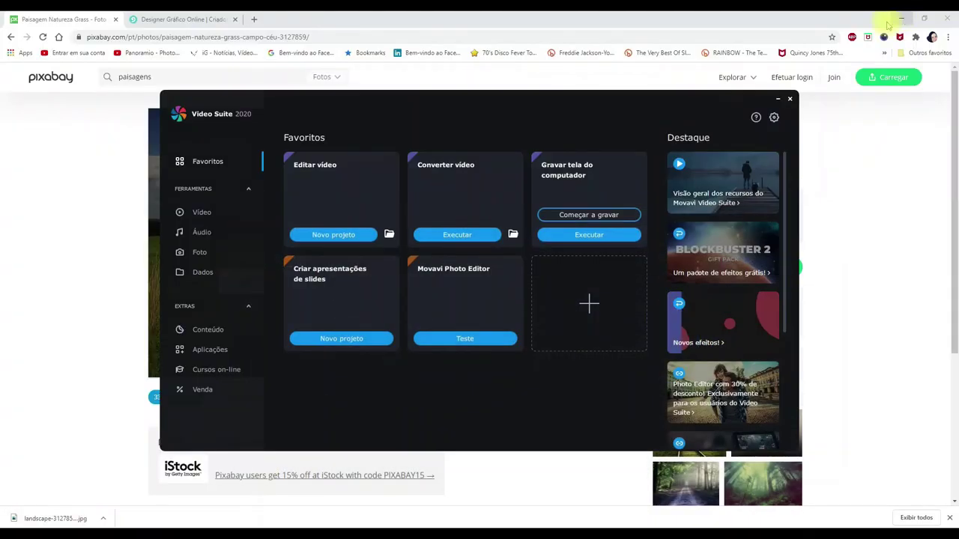
pyautogui.click(790, 98)
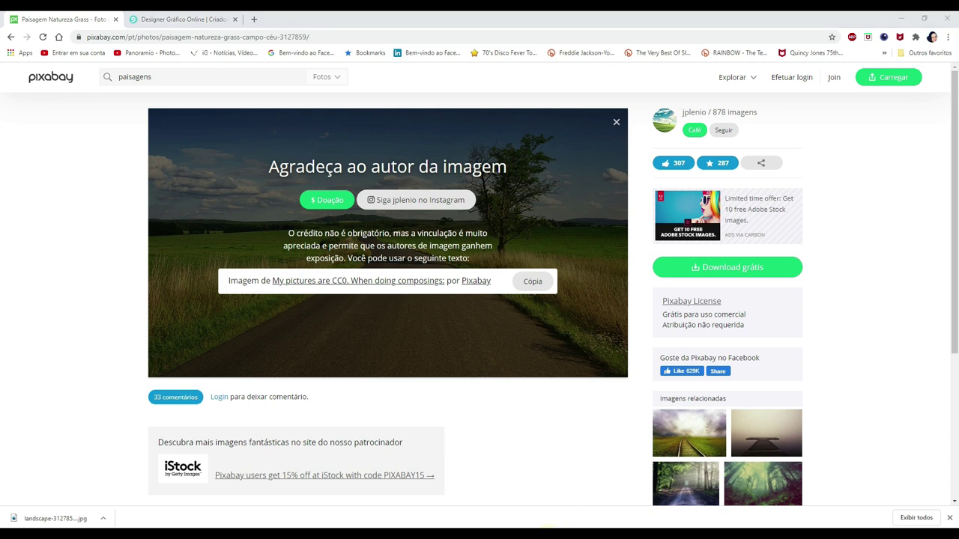
pyautogui.click(154, 19)
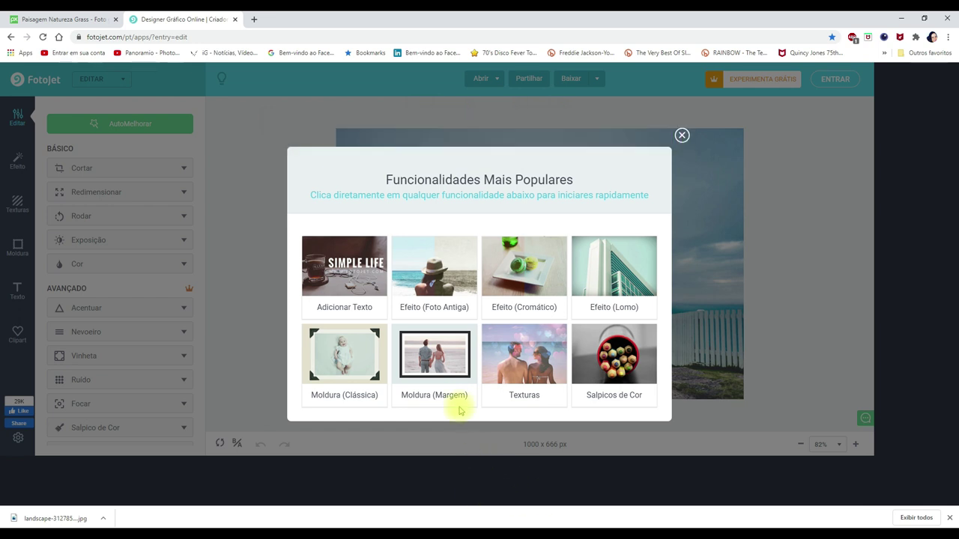
pyautogui.click(682, 135)
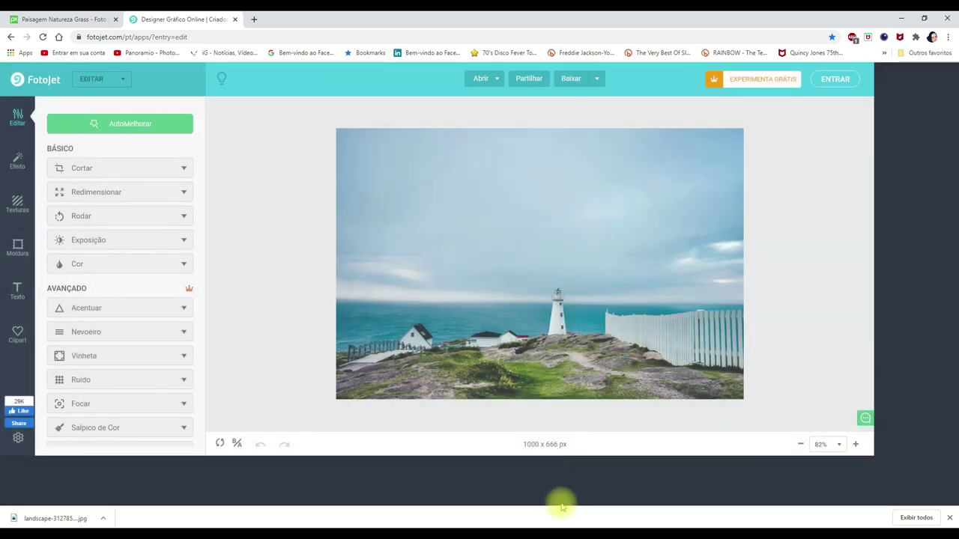
# Step: Open the landscape-3127859_1920 road photo from the computer's Downloads folder for editing
pyautogui.click(481, 78)
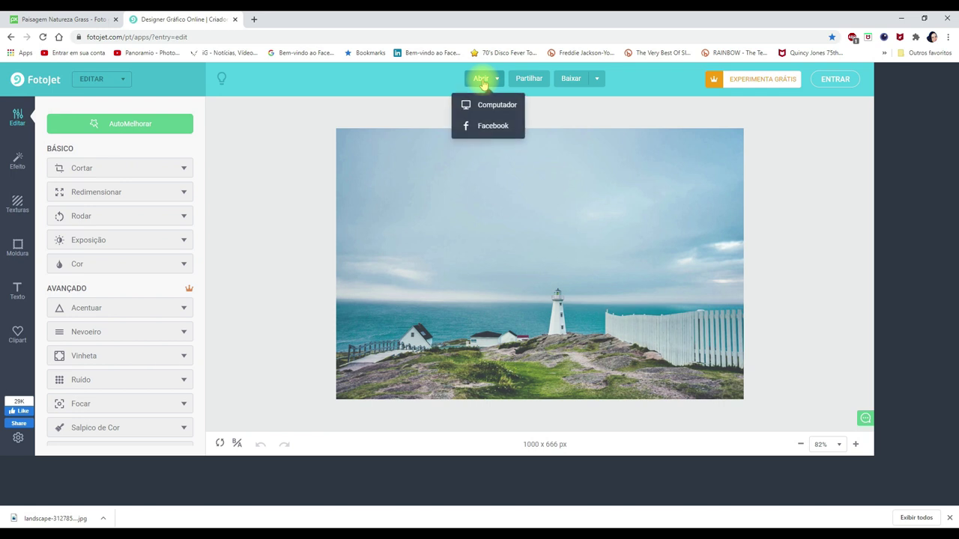
pyautogui.click(487, 109)
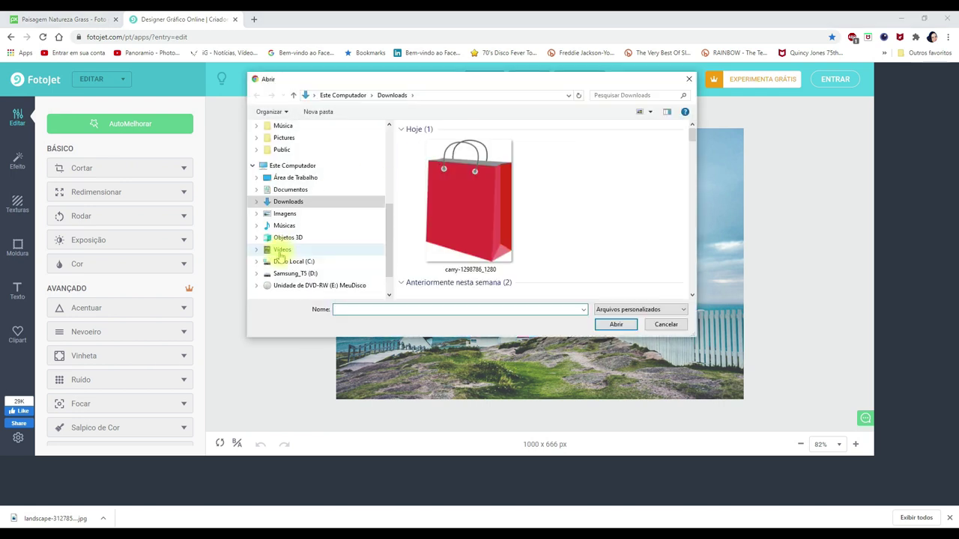
pyautogui.click(612, 229)
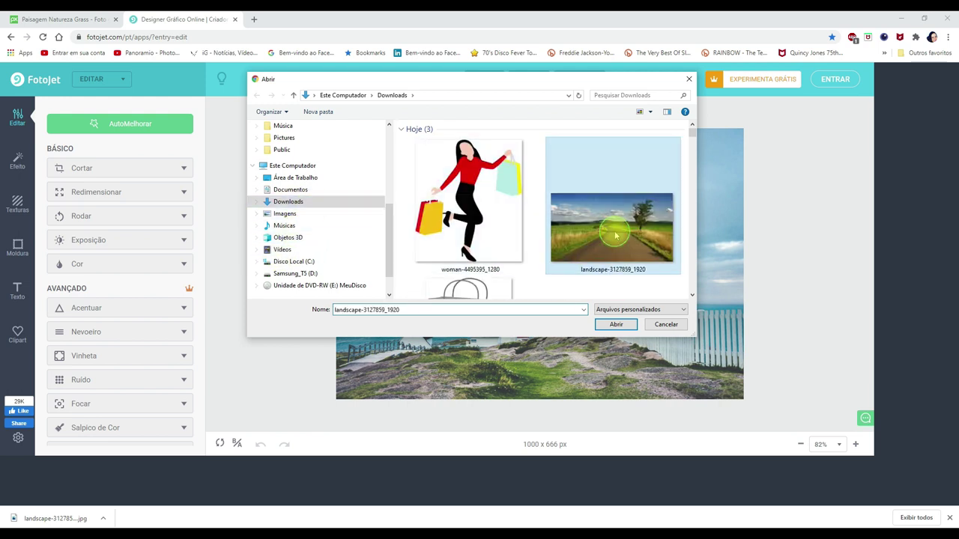
pyautogui.click(616, 325)
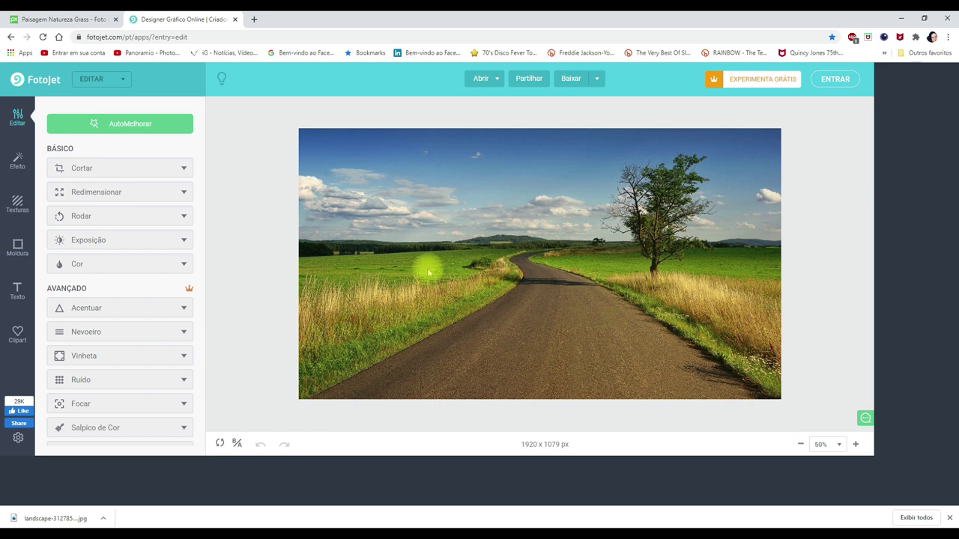
# Step: Resize the road photo to 1280 × 720 px and apply the new dimensions
pyautogui.click(96, 194)
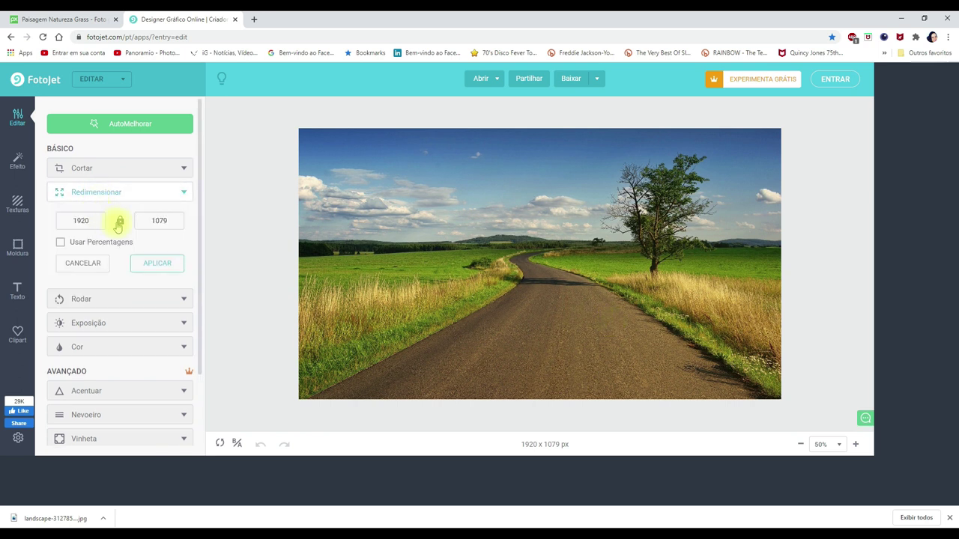
pyautogui.moveTo(97, 220); pyautogui.dragTo(59, 218)
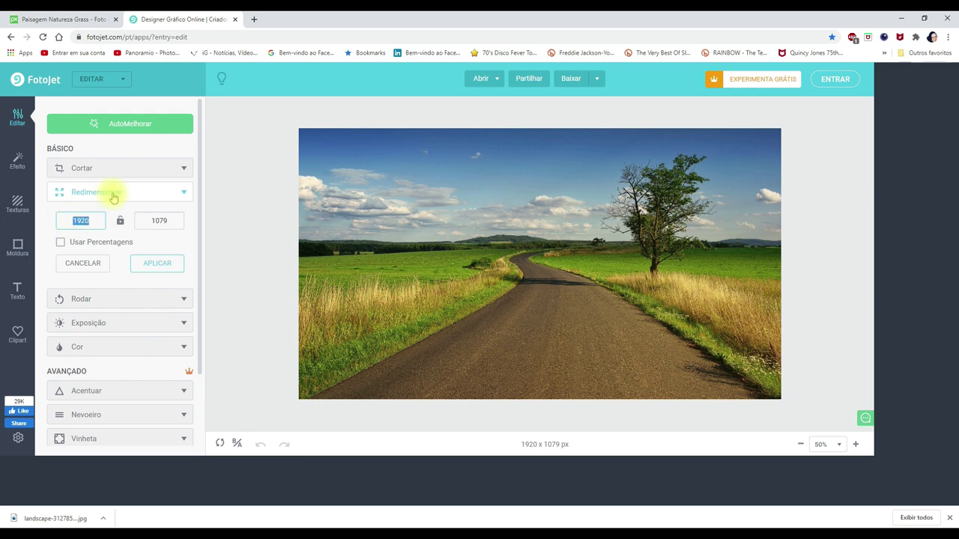
pyautogui.write('1')
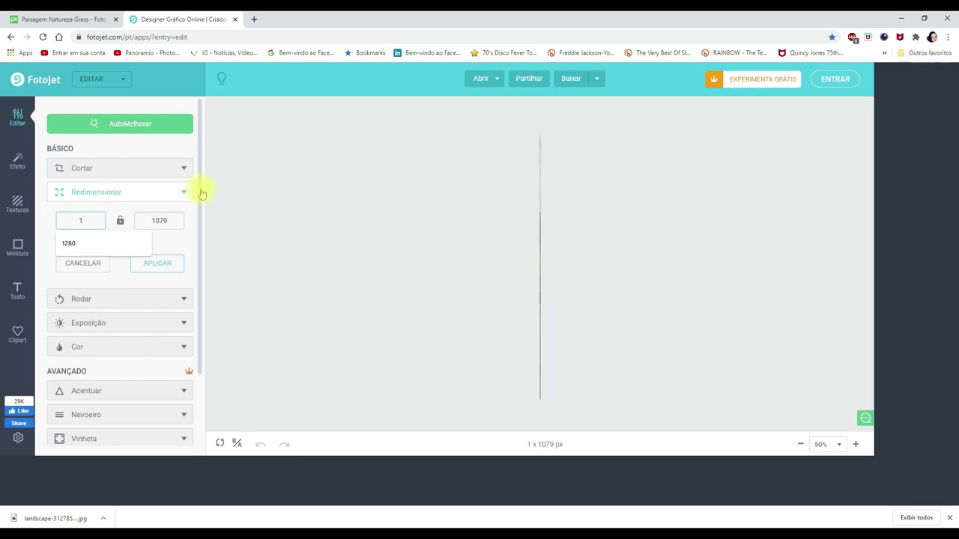
pyautogui.write('280')
pyautogui.moveTo(177, 221); pyautogui.dragTo(76, 215)
pyautogui.write('720')
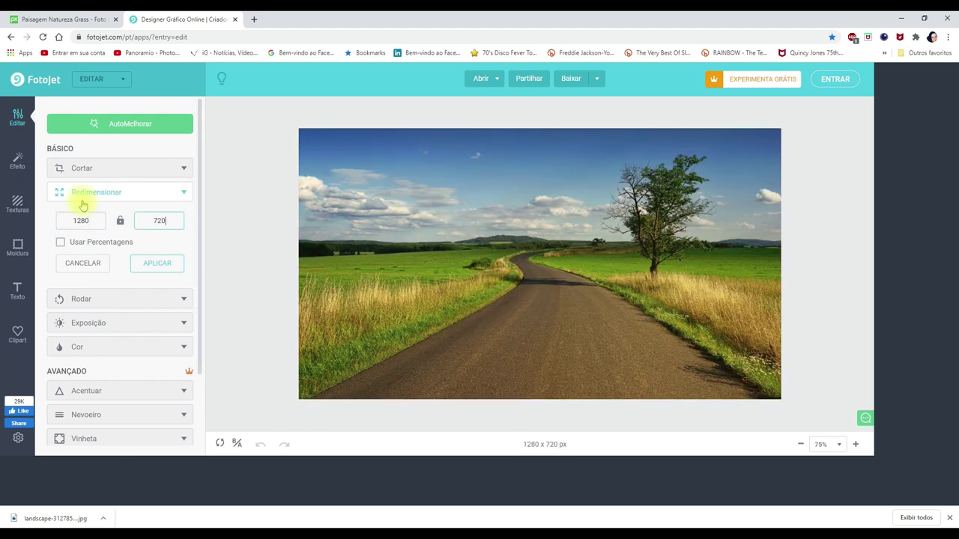
pyautogui.click(154, 265)
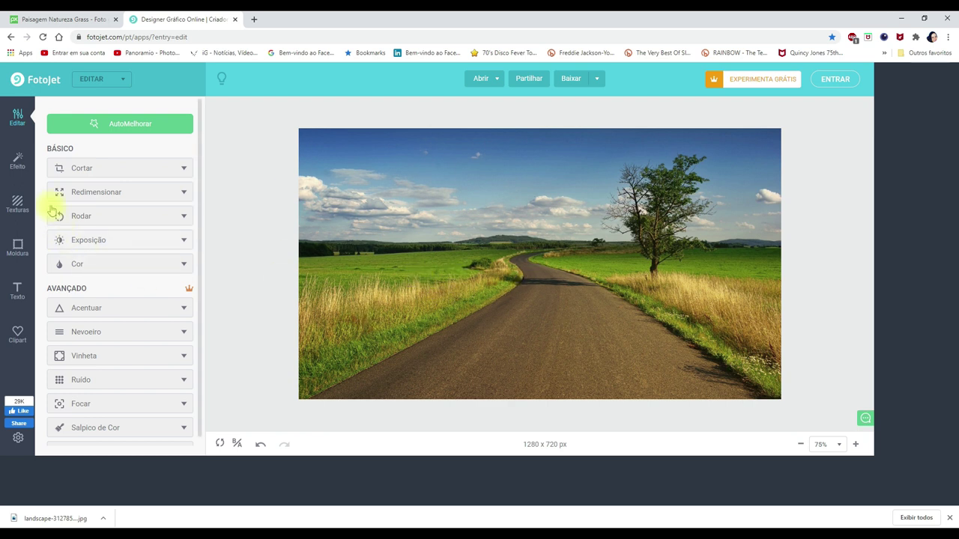
# Step: Show the Destacado group of photo effects for the road photo
pyautogui.click(15, 162)
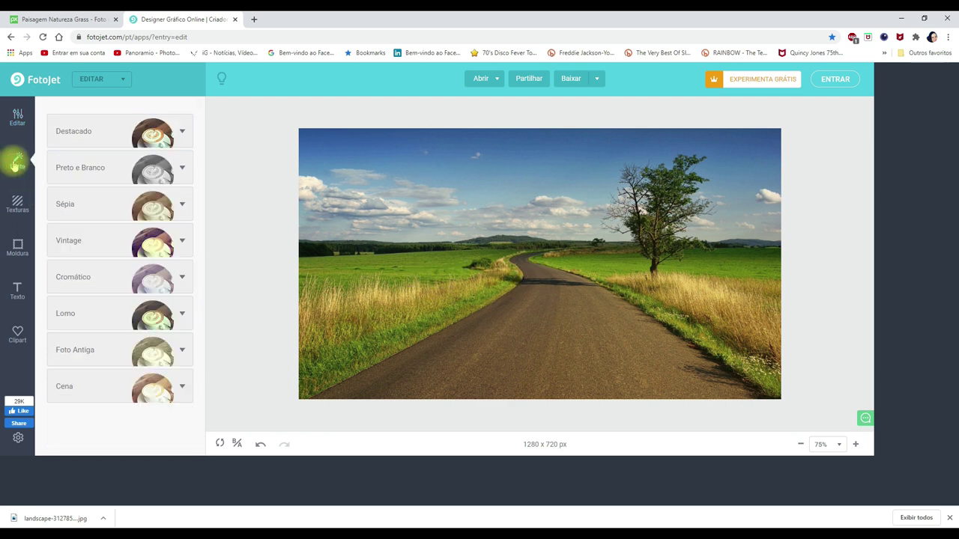
pyautogui.click(108, 133)
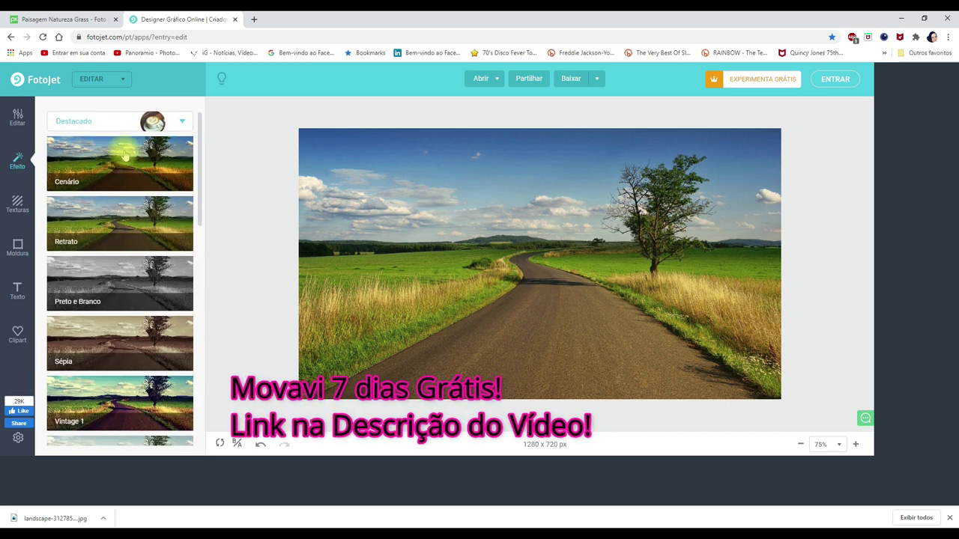